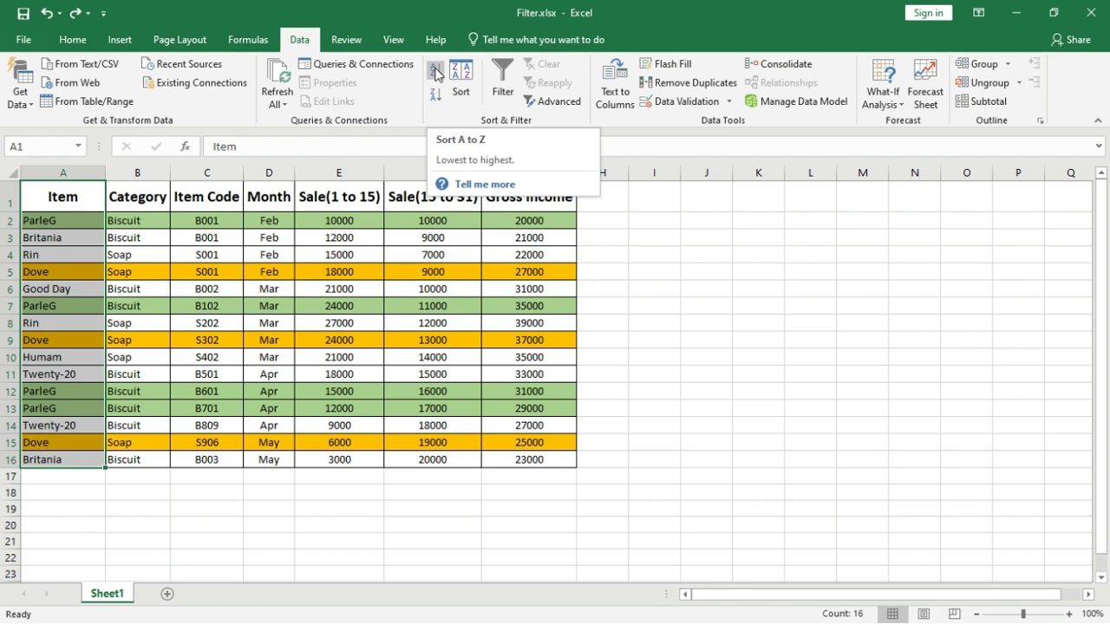
# Sort only the Item column A to Z, continuing with the current selection instead of expanding it.
pyautogui.click(435, 74)
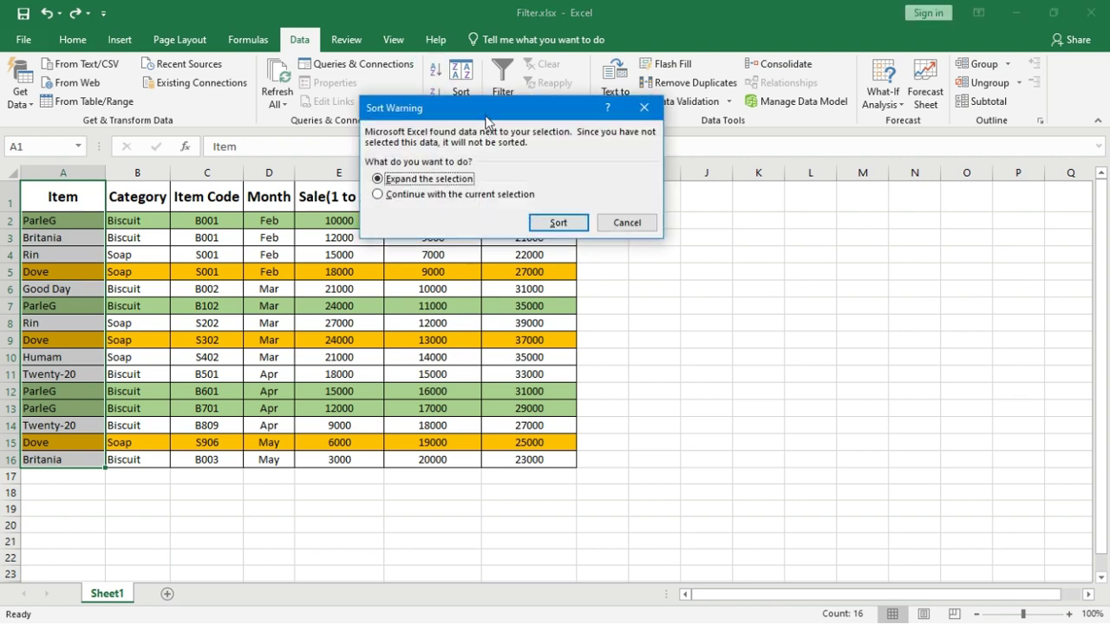
pyautogui.moveTo(485, 121); pyautogui.dragTo(454, 116)
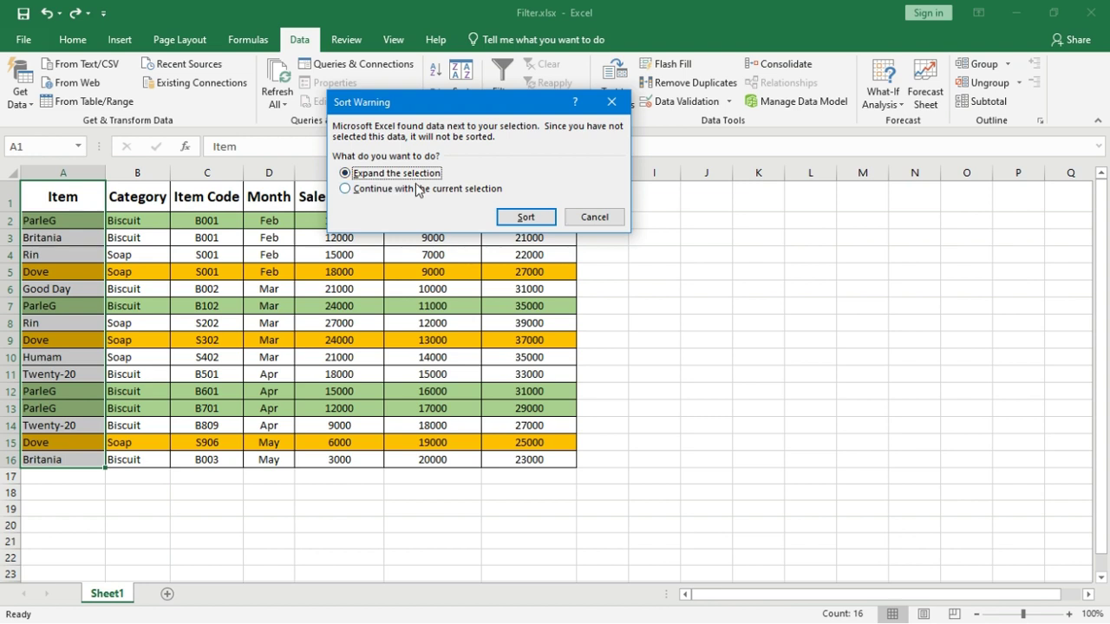
pyautogui.click(349, 189)
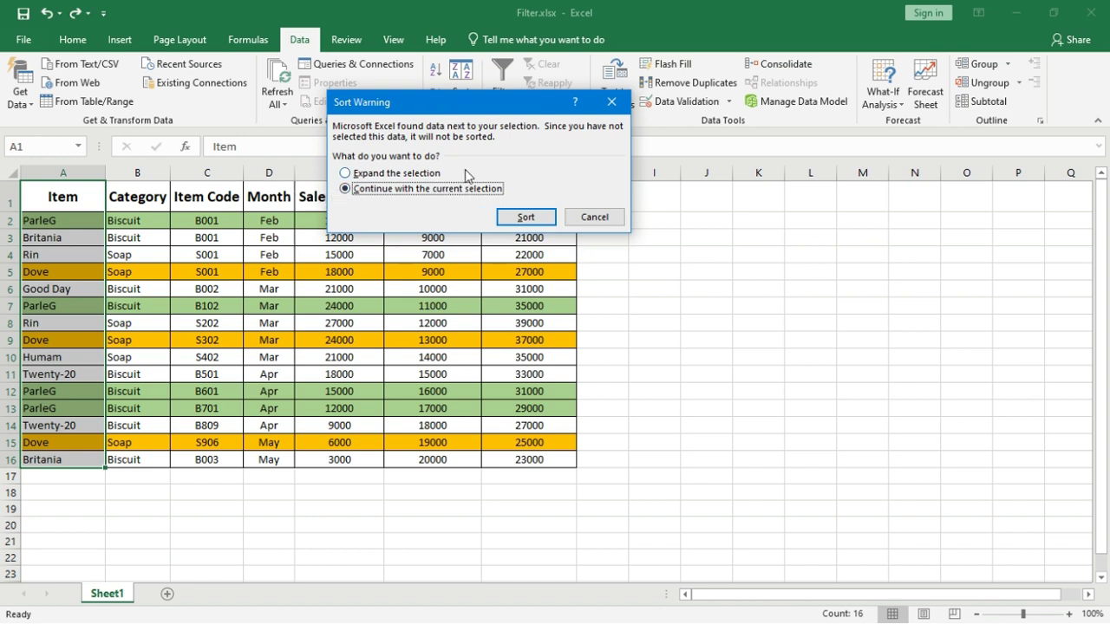
pyautogui.click(506, 220)
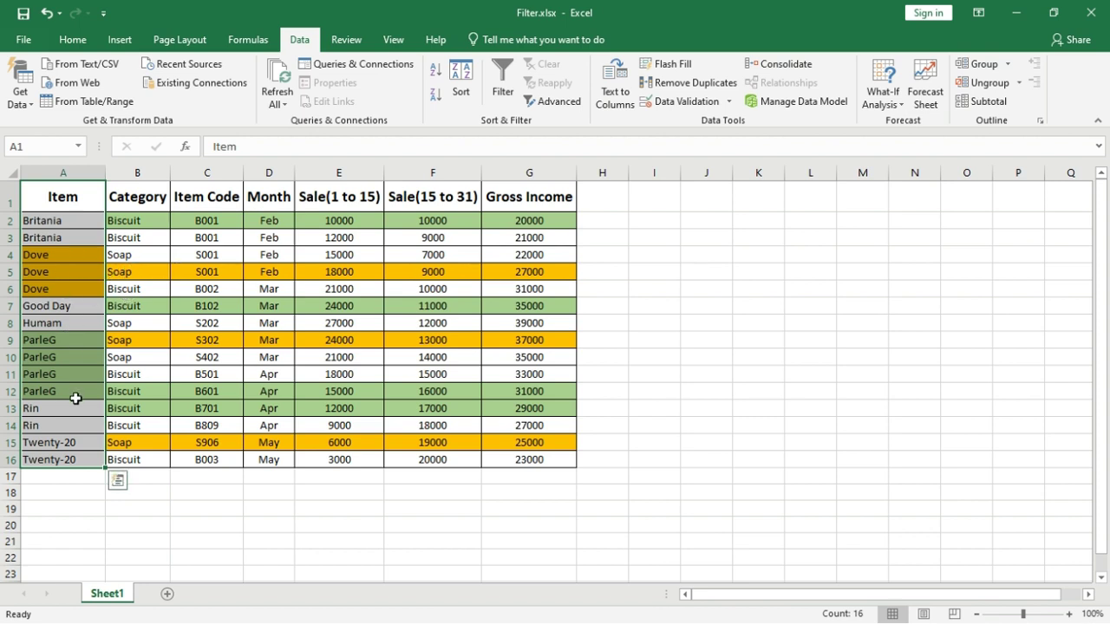
# Reselect the Item column A1:A16 and undo the sort applied to that column alone.
pyautogui.click(186, 322)
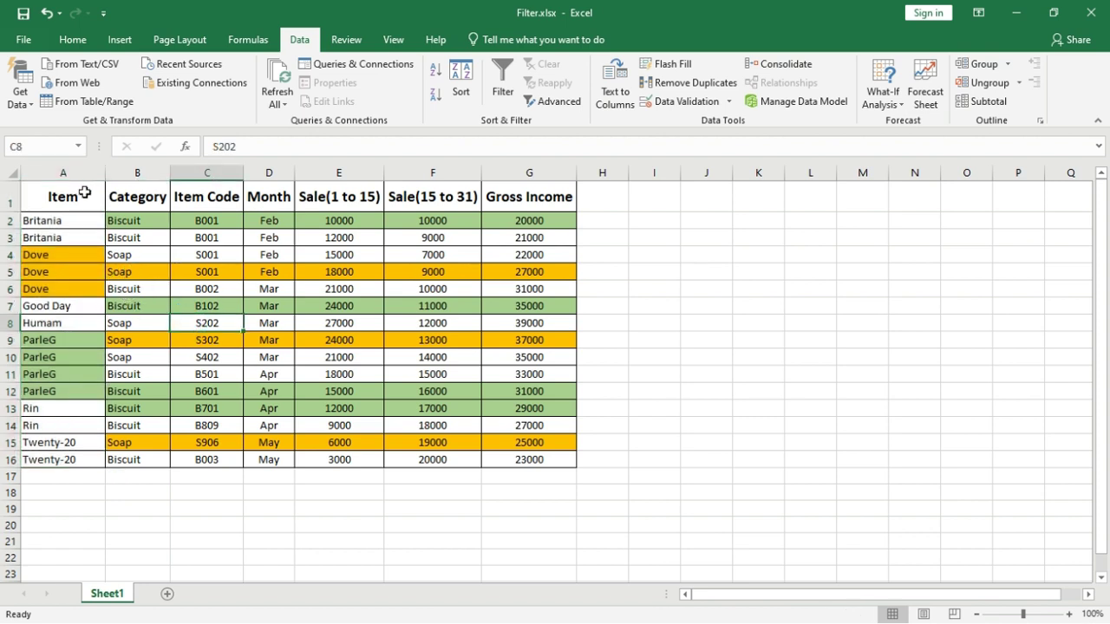
pyautogui.moveTo(84, 193); pyautogui.dragTo(64, 457)
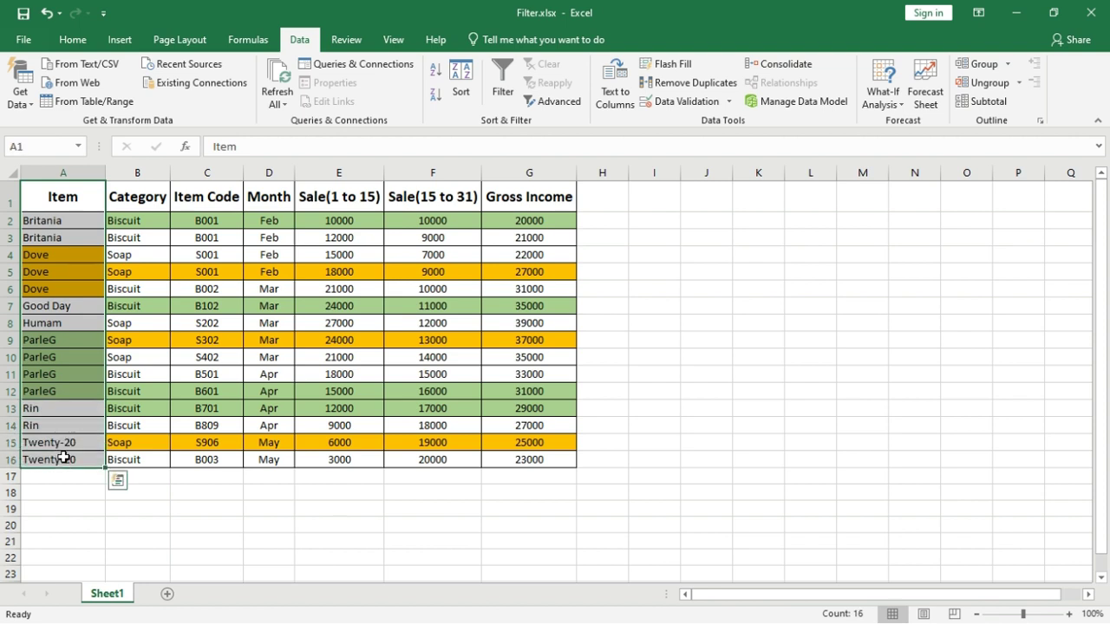
pyautogui.hotkey('ctrl', 'z')
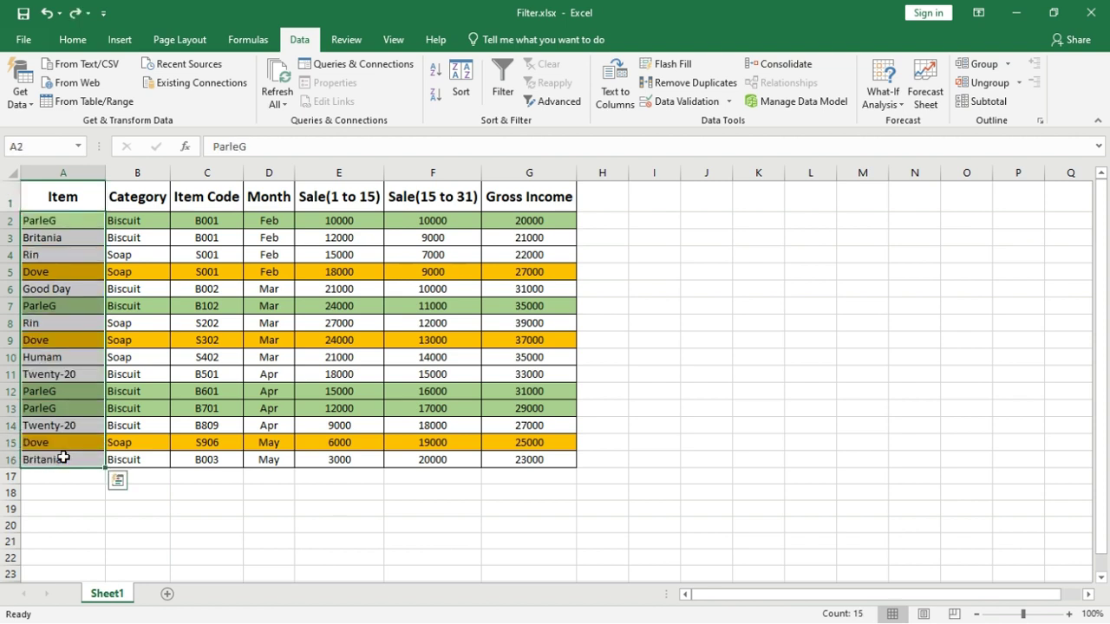
pyautogui.hotkey('ctrl', 'z')
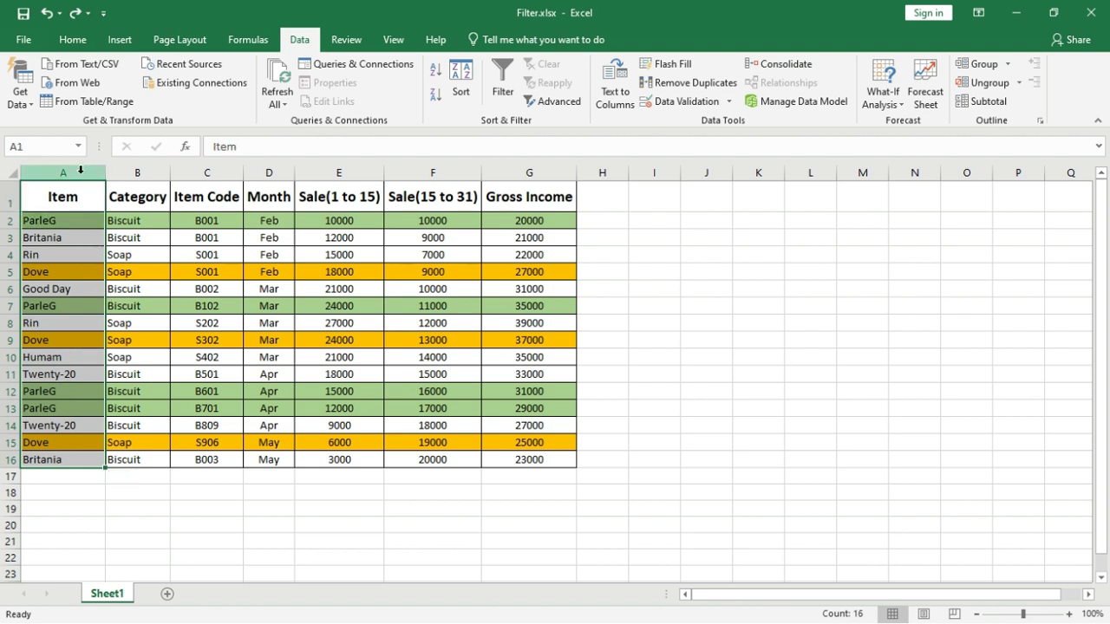
# Sort the table with the selection expanded, by Item on Cell Values from A to Z, and undo that sort.
pyautogui.click(464, 90)
pyautogui.moveTo(464, 85); pyautogui.dragTo(625, 76)
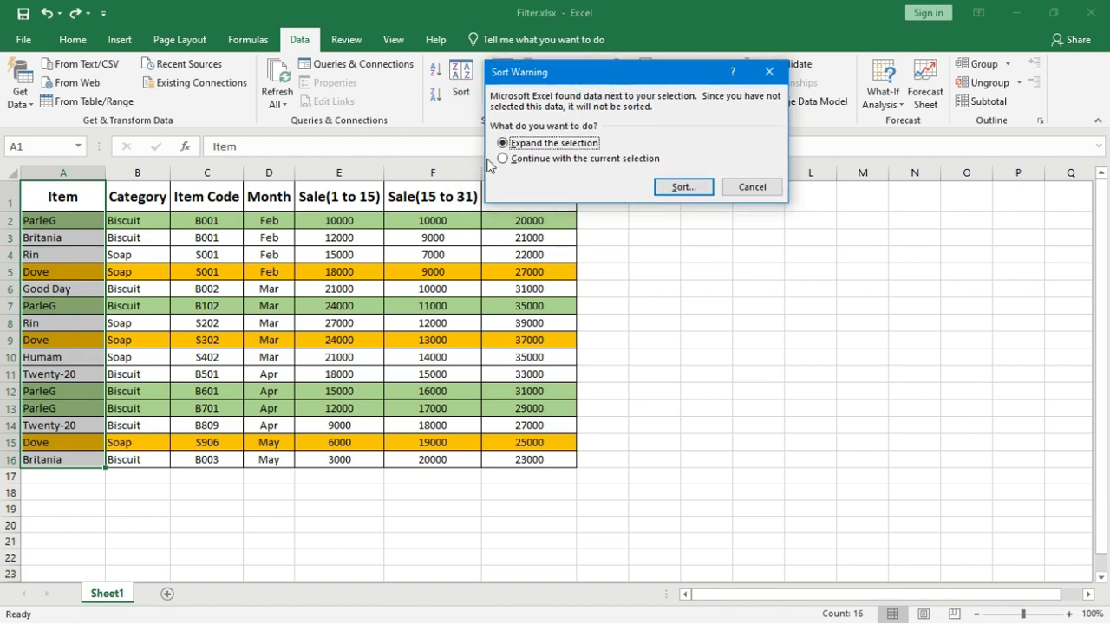
pyautogui.click(699, 190)
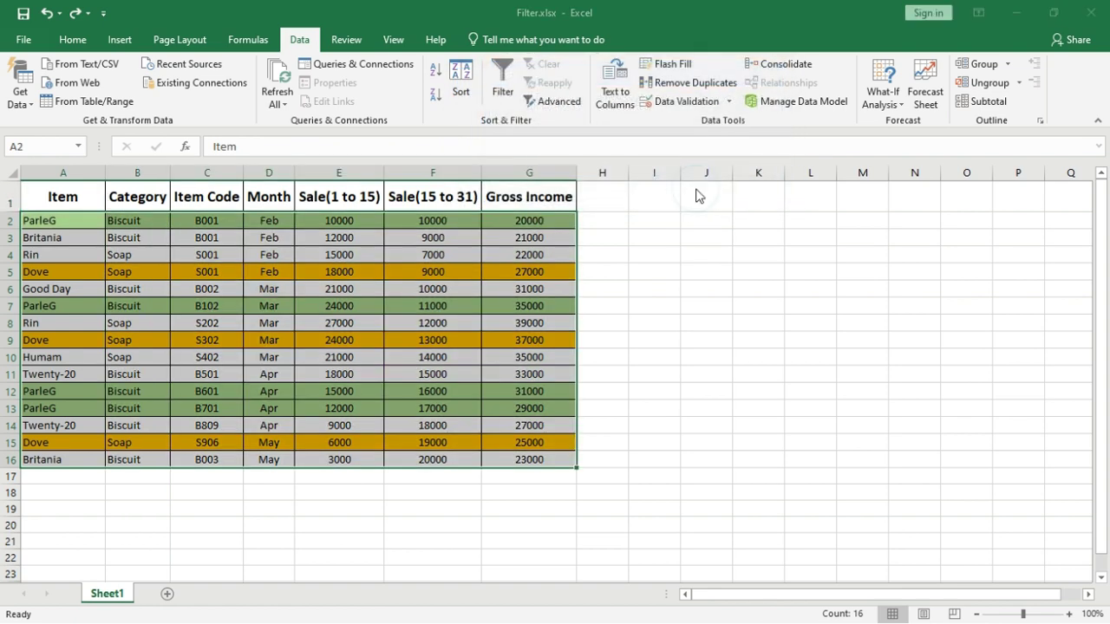
pyautogui.moveTo(665, 48); pyautogui.dragTo(631, 79)
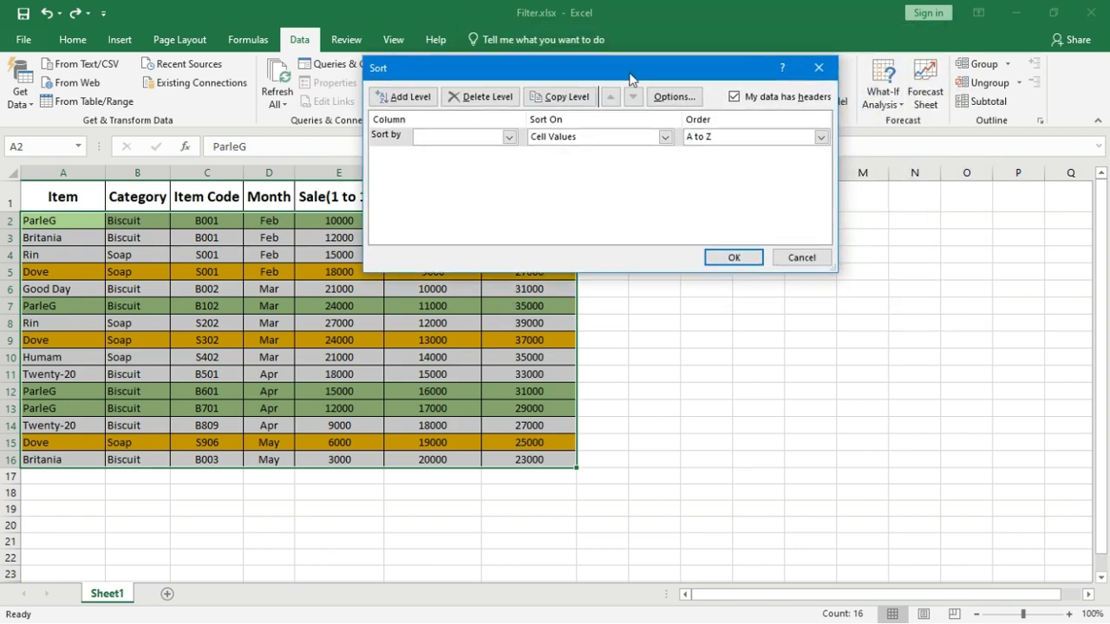
pyautogui.click(508, 137)
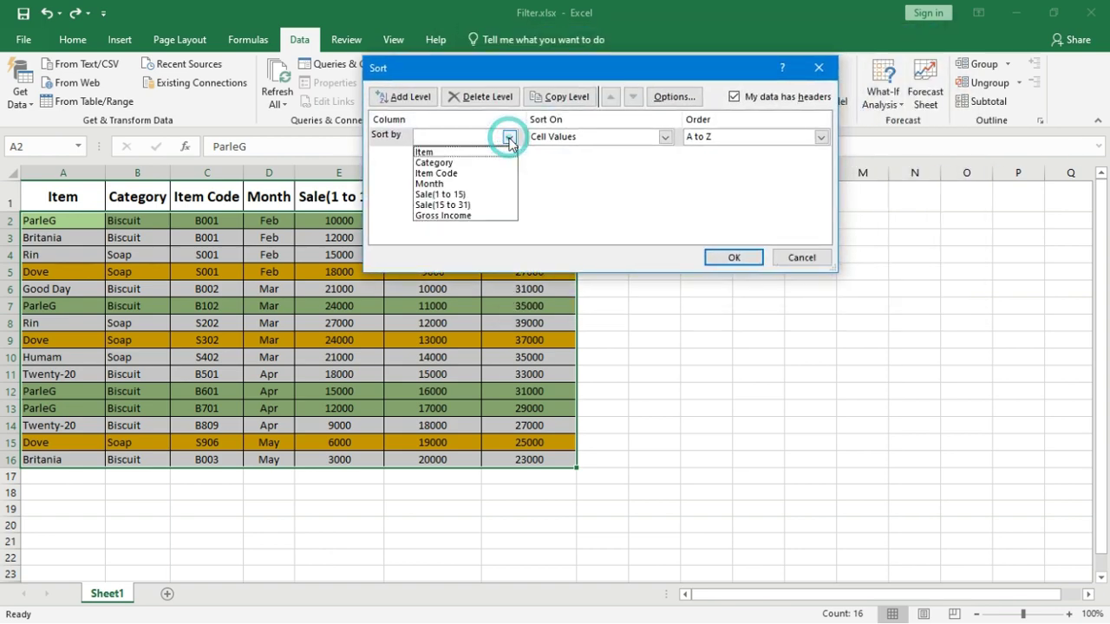
pyautogui.click(450, 153)
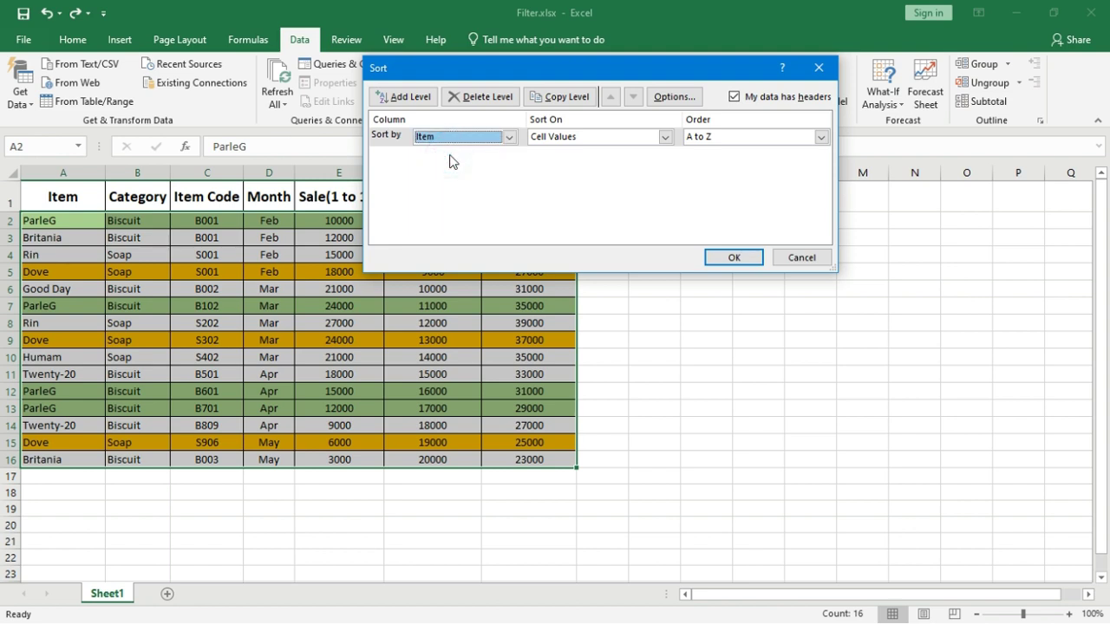
pyautogui.click(559, 137)
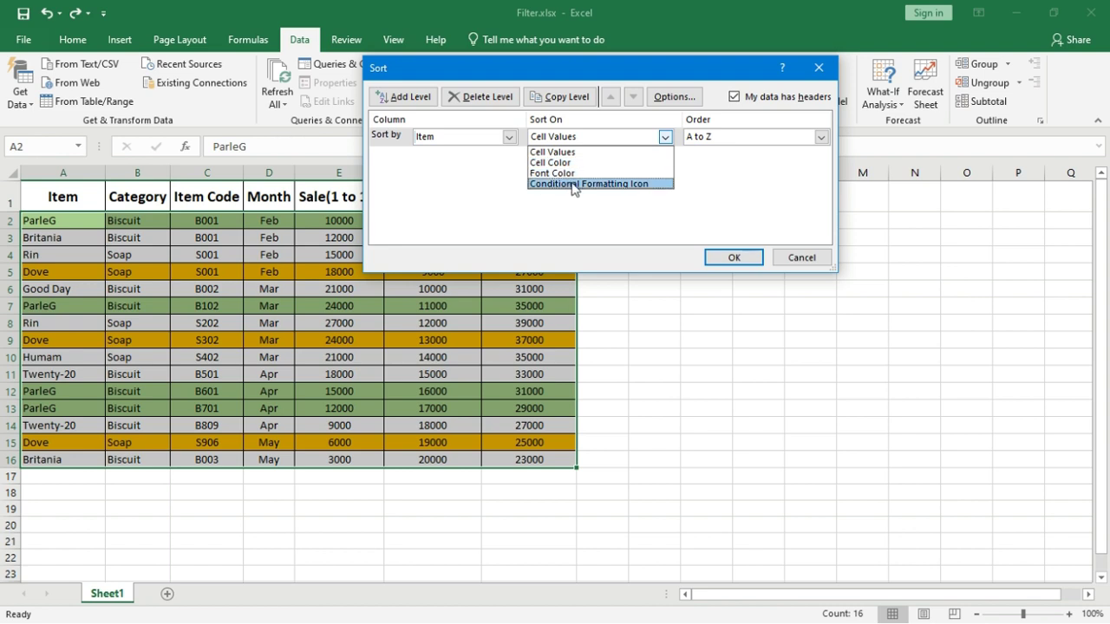
pyautogui.click(562, 153)
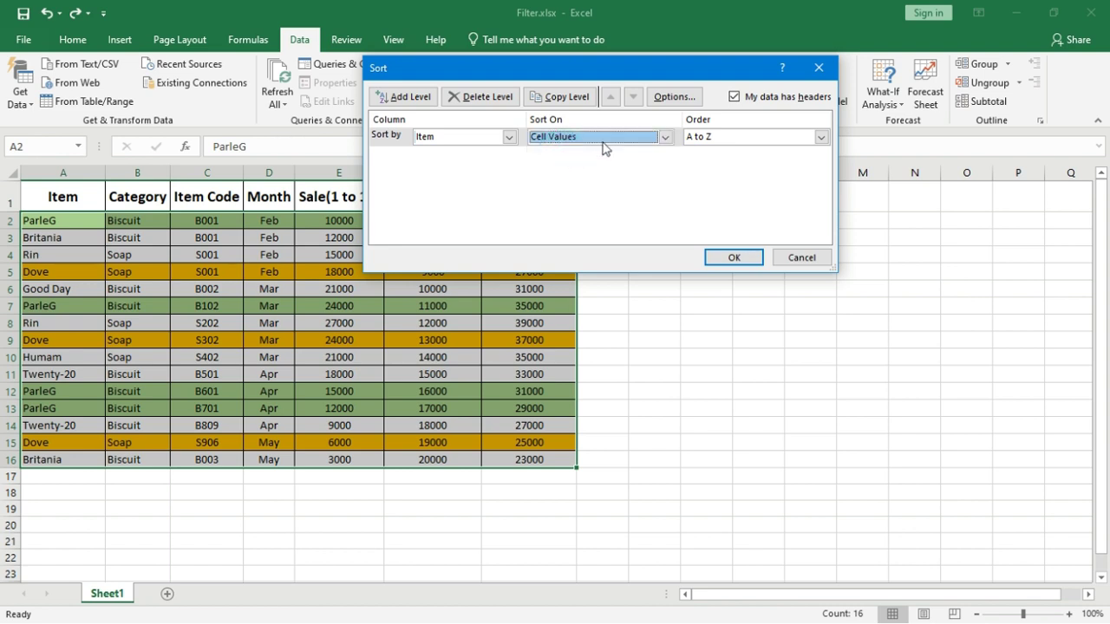
pyautogui.click(697, 139)
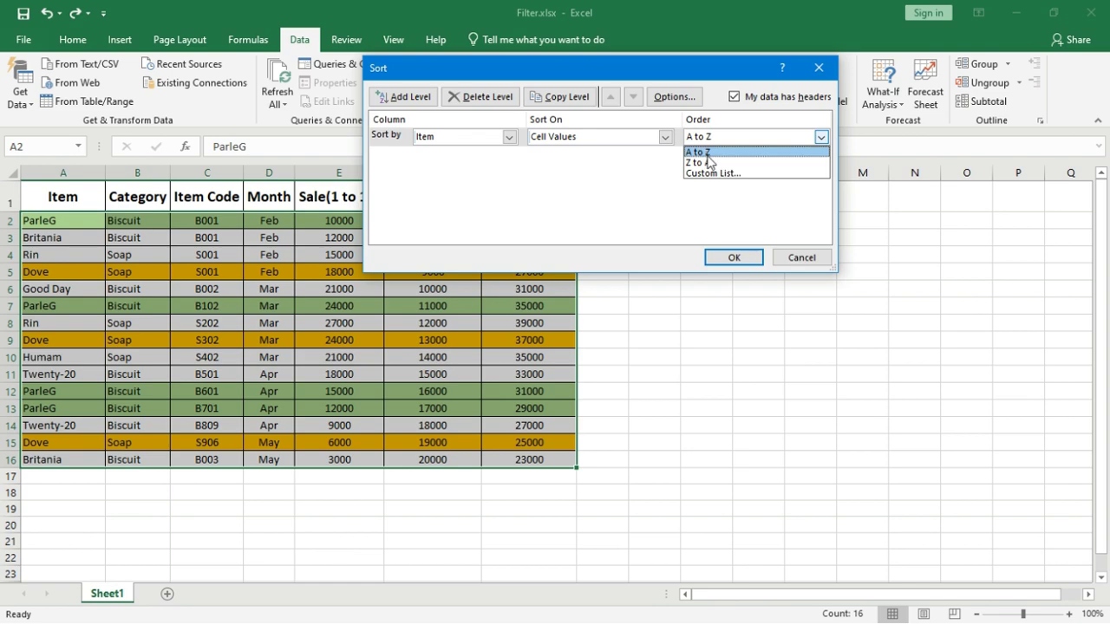
pyautogui.click(708, 153)
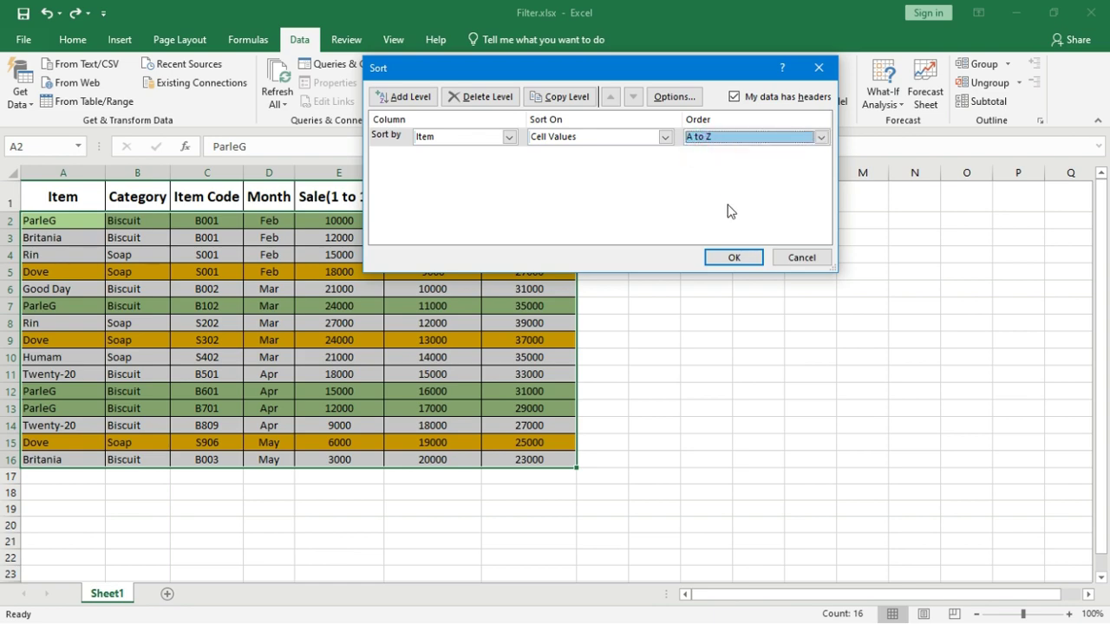
pyautogui.click(733, 260)
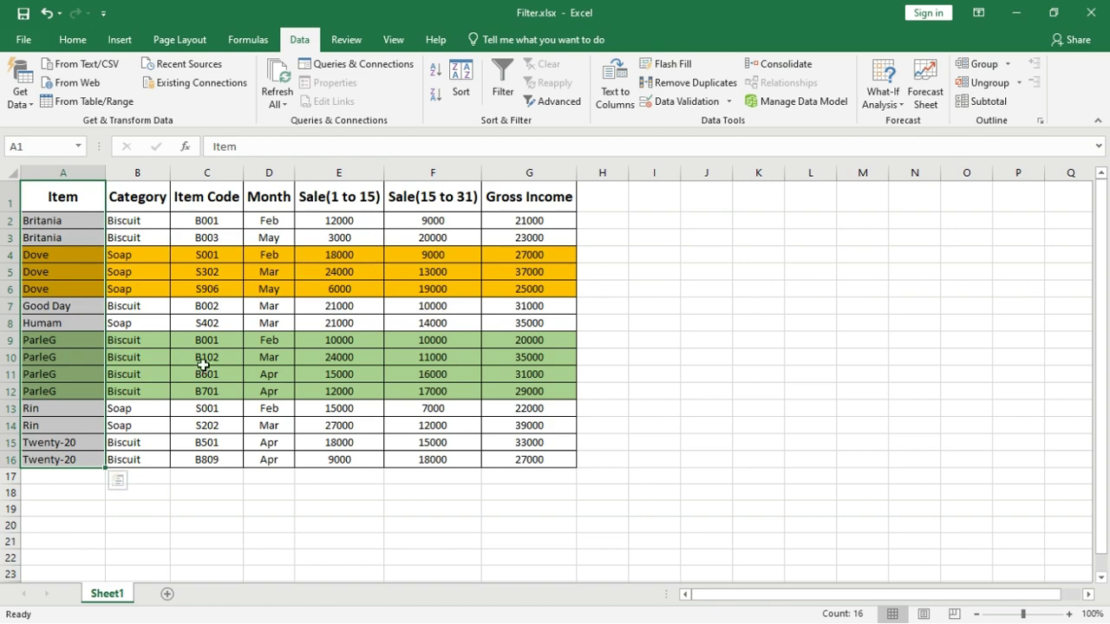
pyautogui.hotkey('ctrl', 'z')
# Select the whole table A1:G16 including its header row and open the custom Sort settings for it.
pyautogui.moveTo(71, 195); pyautogui.dragTo(546, 460)
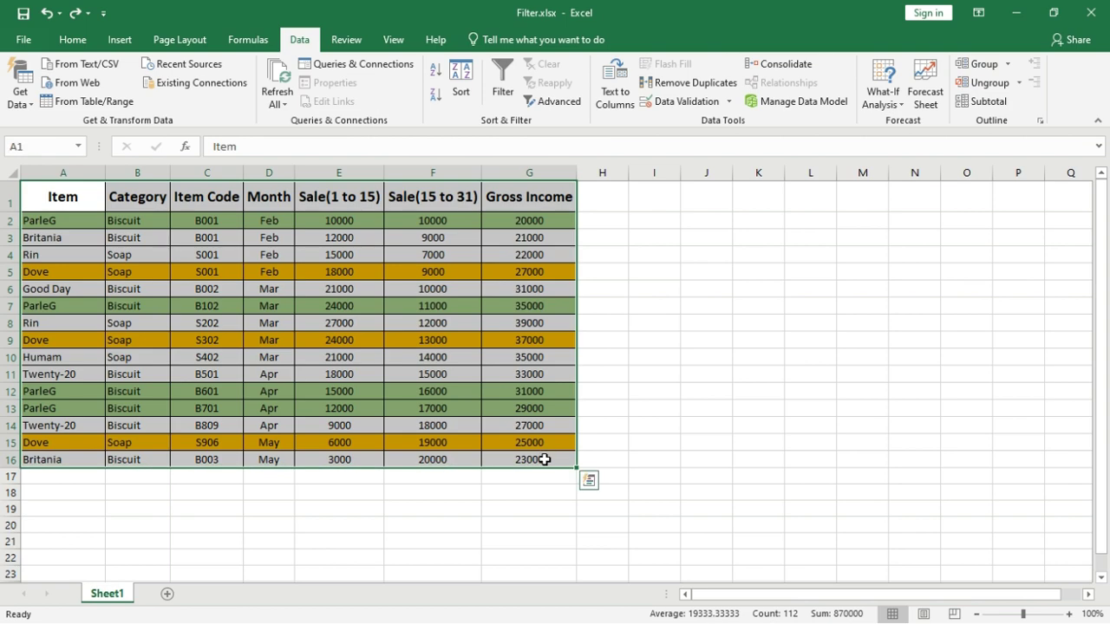
pyautogui.click(462, 89)
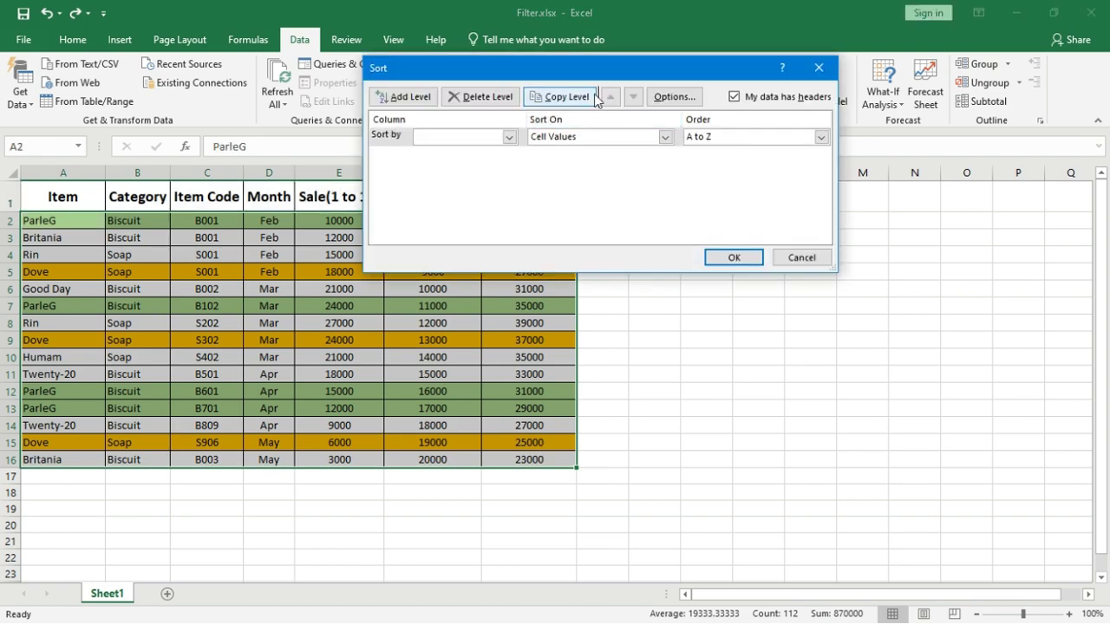
pyautogui.moveTo(610, 73); pyautogui.dragTo(807, 83)
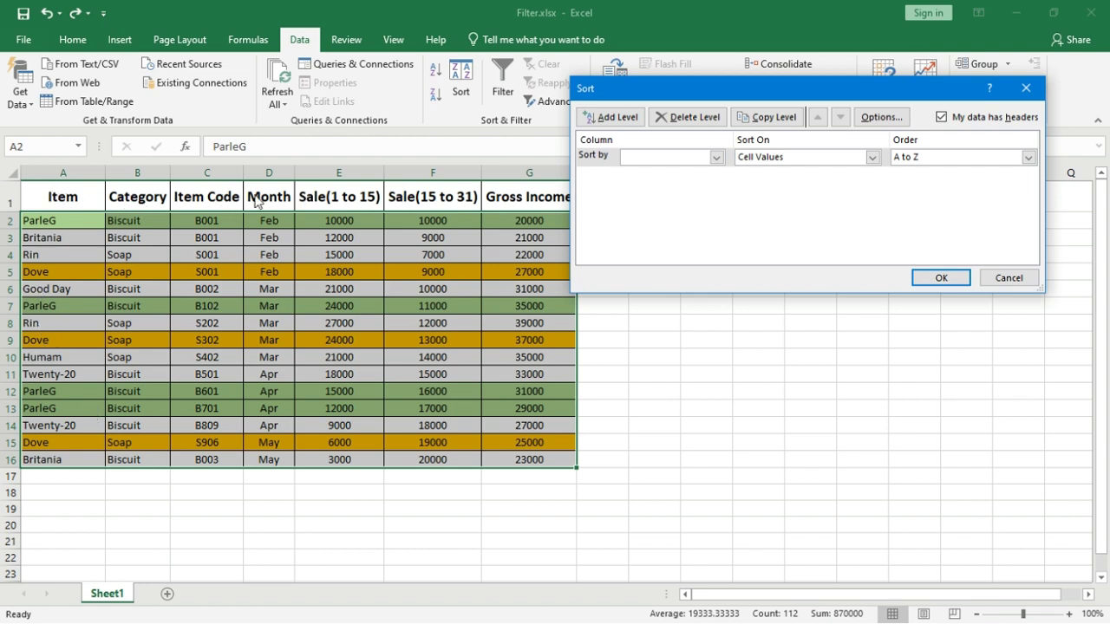
pyautogui.moveTo(914, 93); pyautogui.dragTo(724, 98)
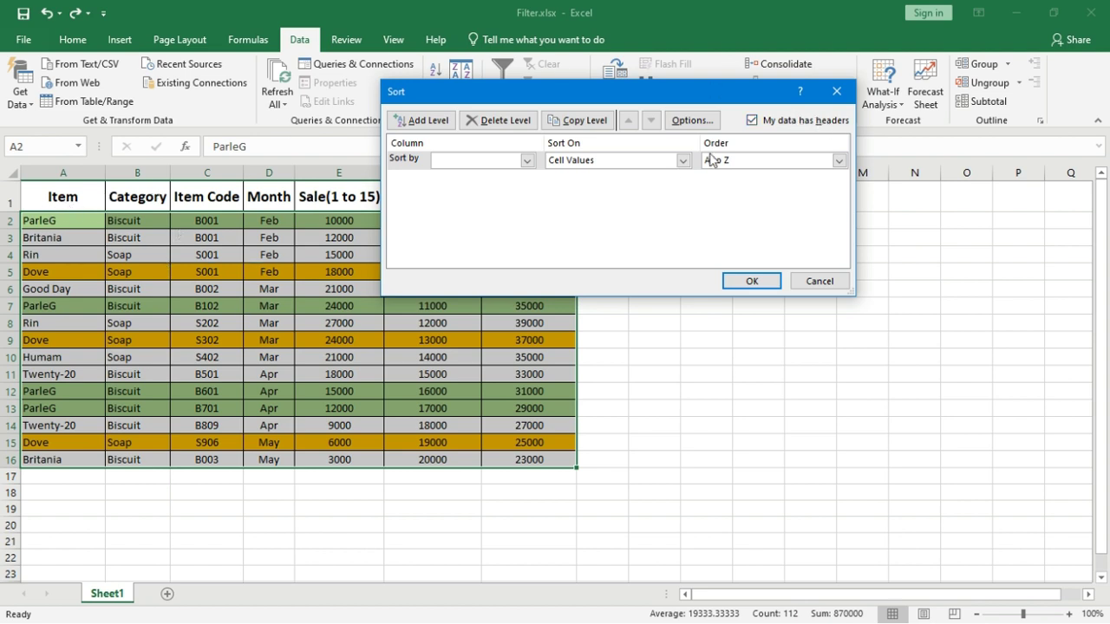
# Sort the range by Column A from A to Z with "My data has headers" turned off, and undo that sort.
pyautogui.click(752, 121)
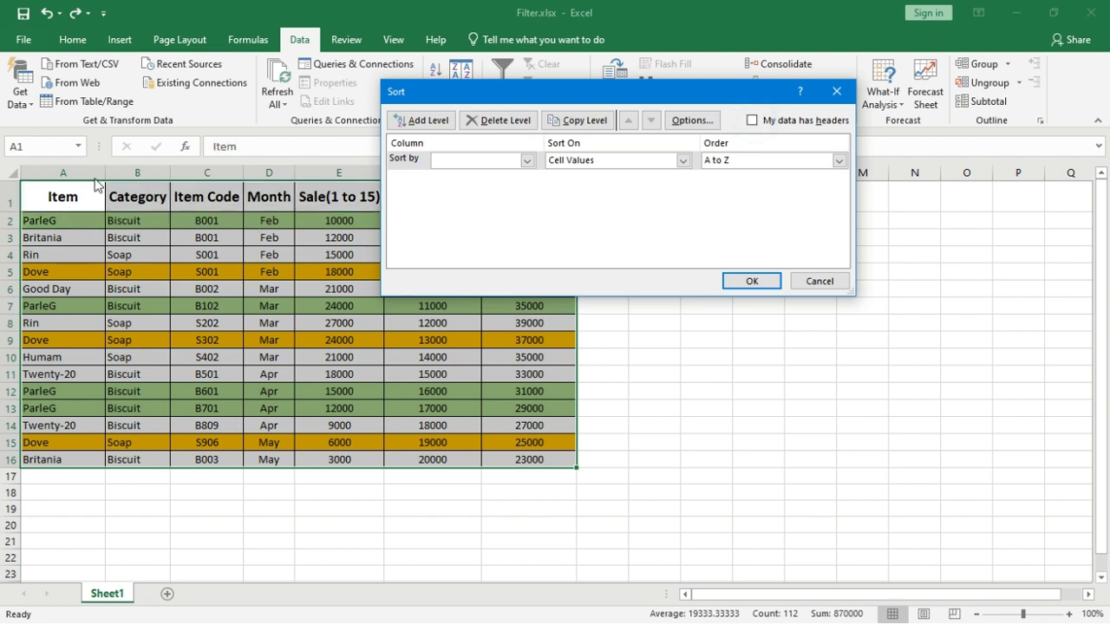
pyautogui.click(528, 163)
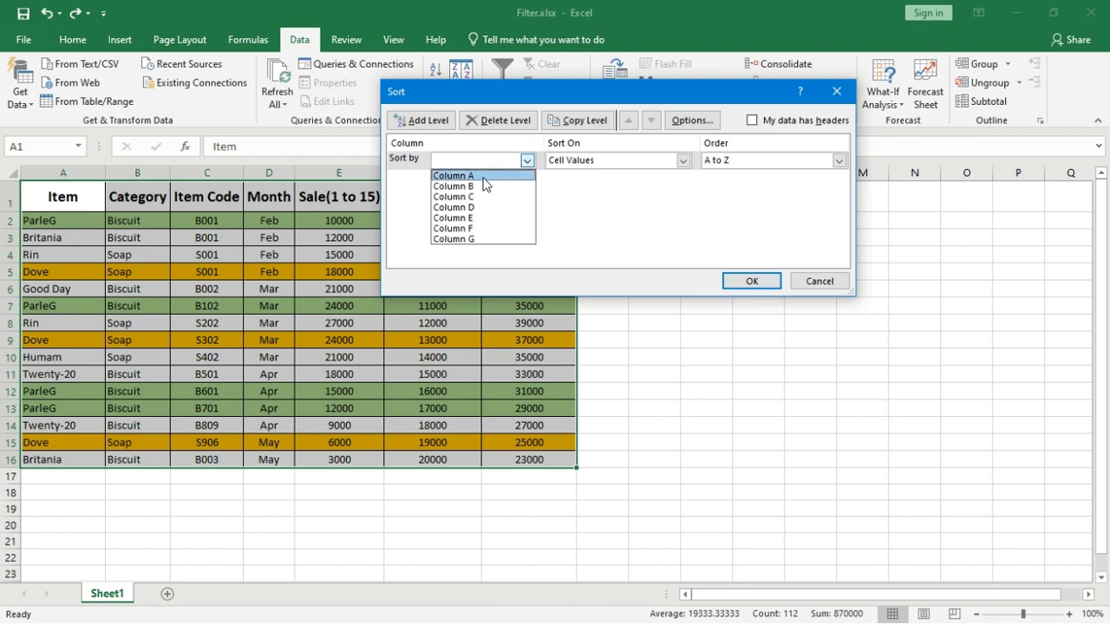
pyautogui.click(481, 176)
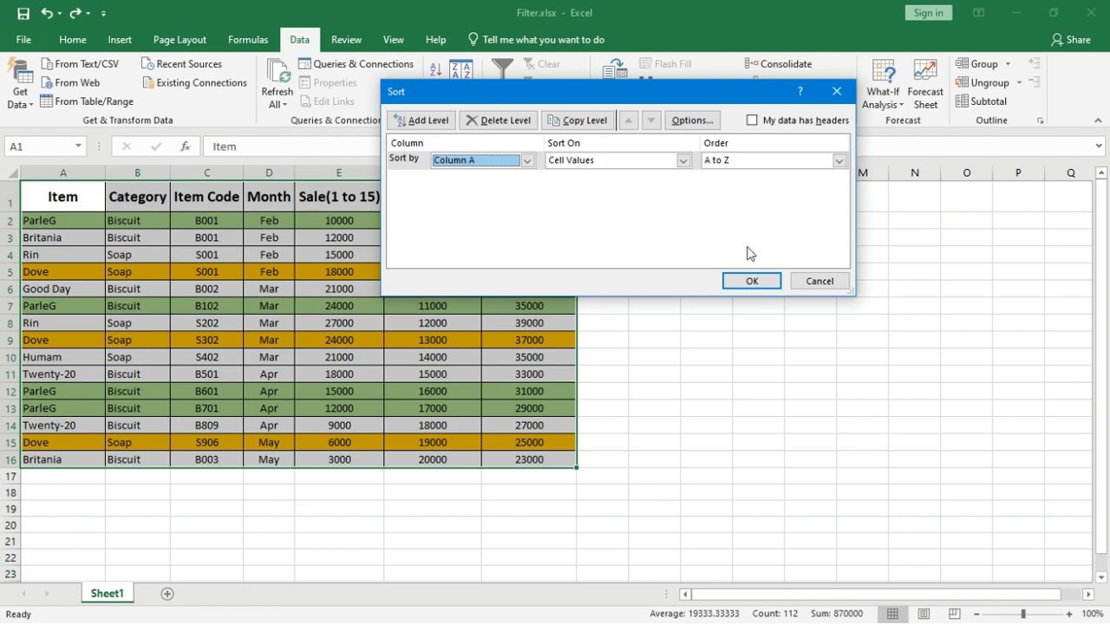
pyautogui.click(751, 281)
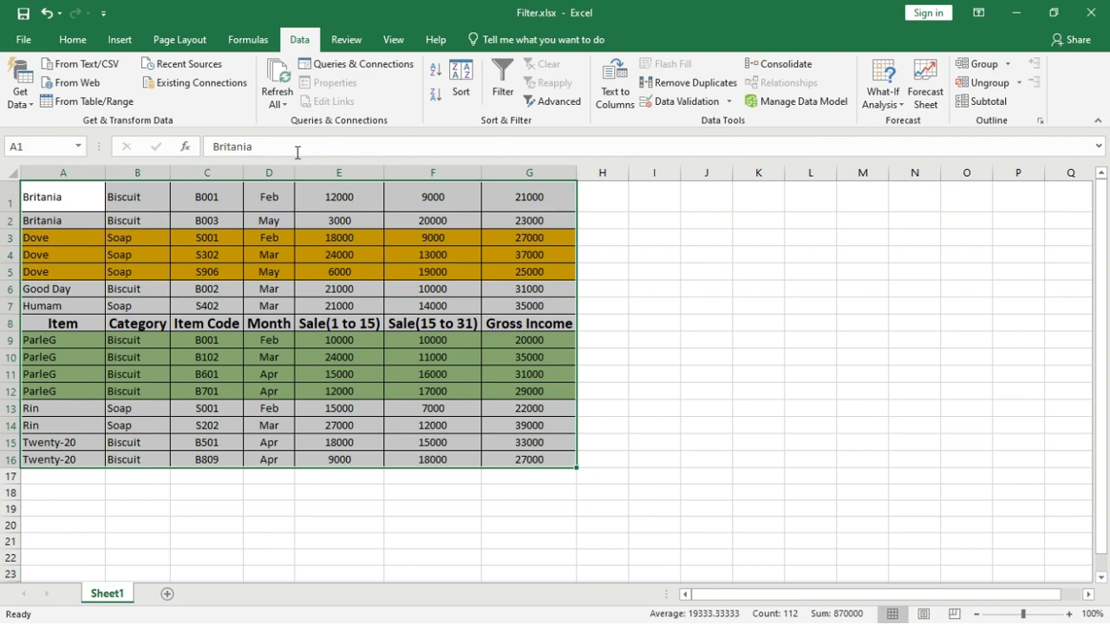
pyautogui.hotkey('ctrl', 'z')
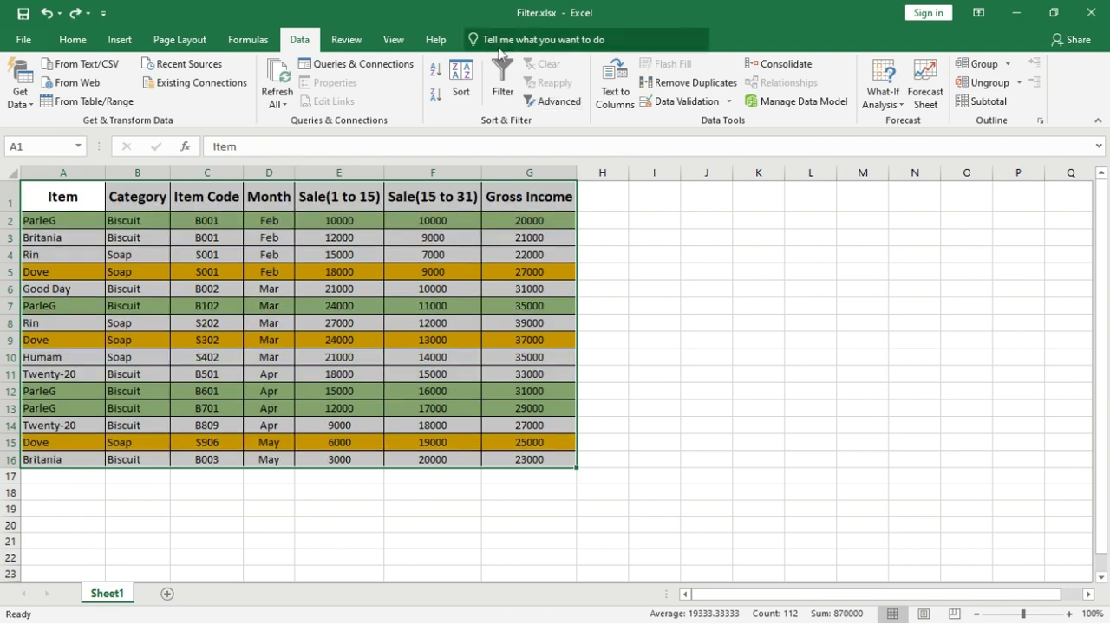
# Reopen the custom Sort settings, turn on "My data has headers" and choose Item as the first sort column.
pyautogui.click(460, 82)
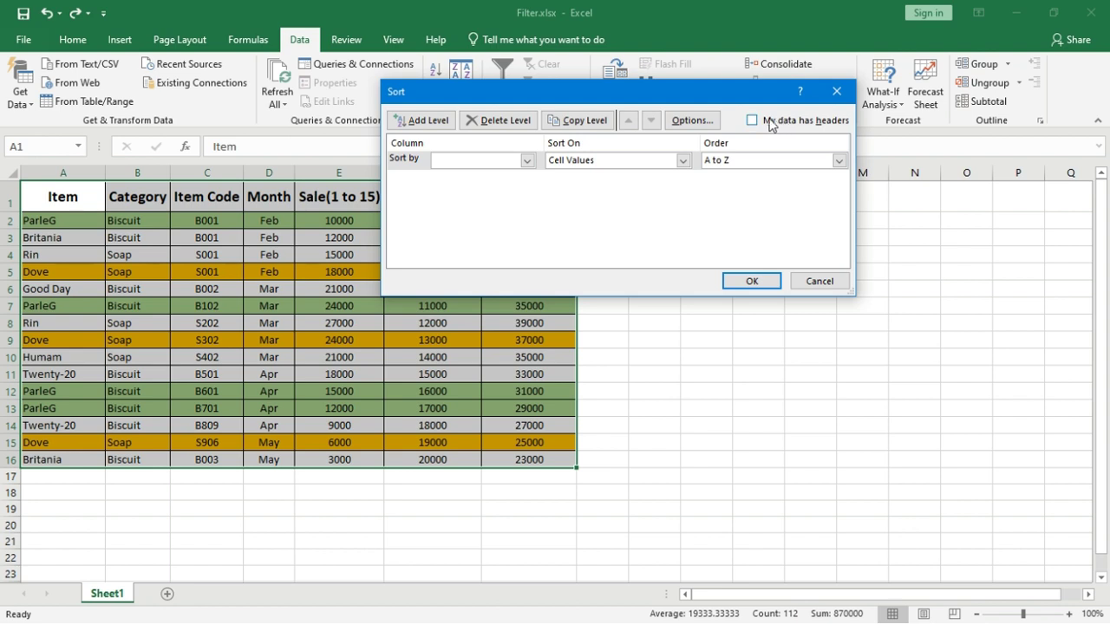
pyautogui.click(751, 121)
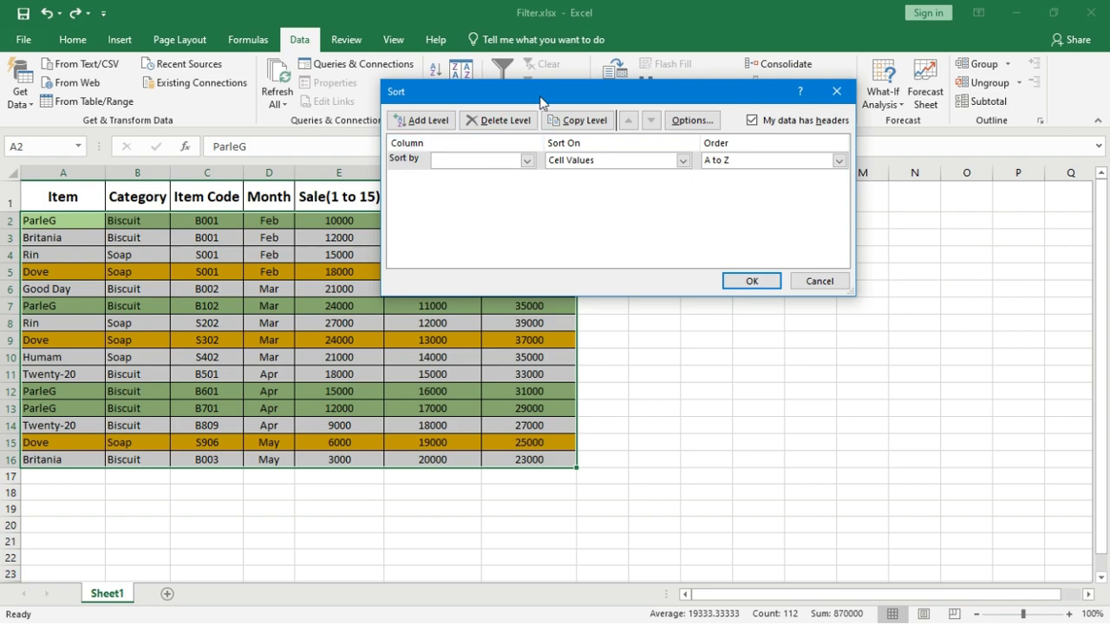
pyautogui.moveTo(544, 97); pyautogui.dragTo(668, 61)
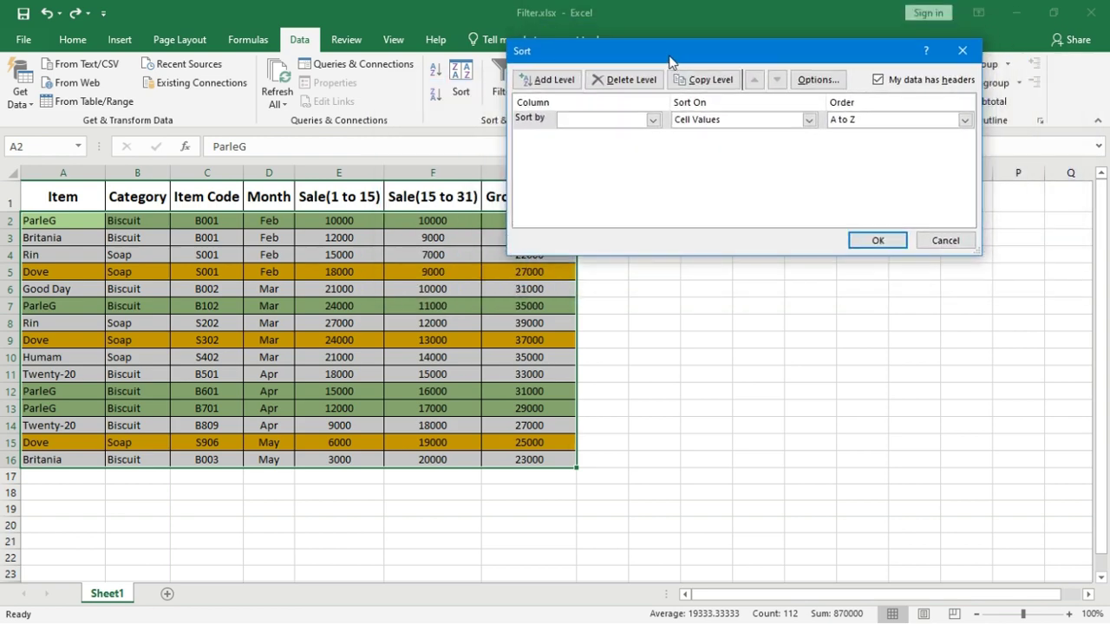
pyautogui.click(576, 123)
pyautogui.click(578, 136)
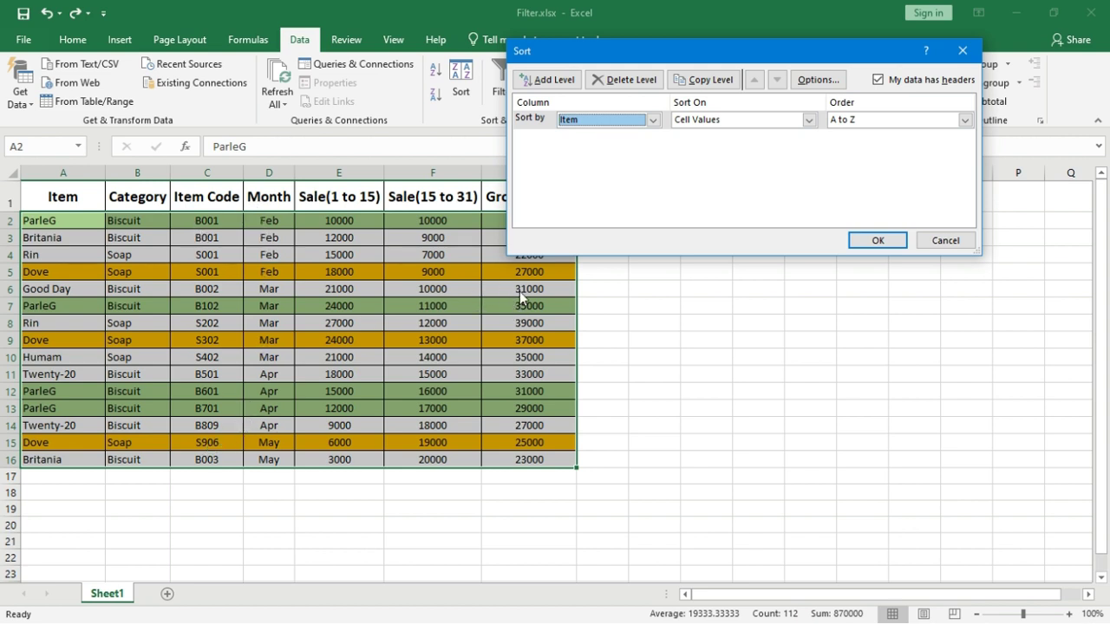
# Add a second sort level by Gross Income, sorted on Cell Values.
pyautogui.moveTo(572, 58); pyautogui.dragTo(654, 60)
pyautogui.click(639, 81)
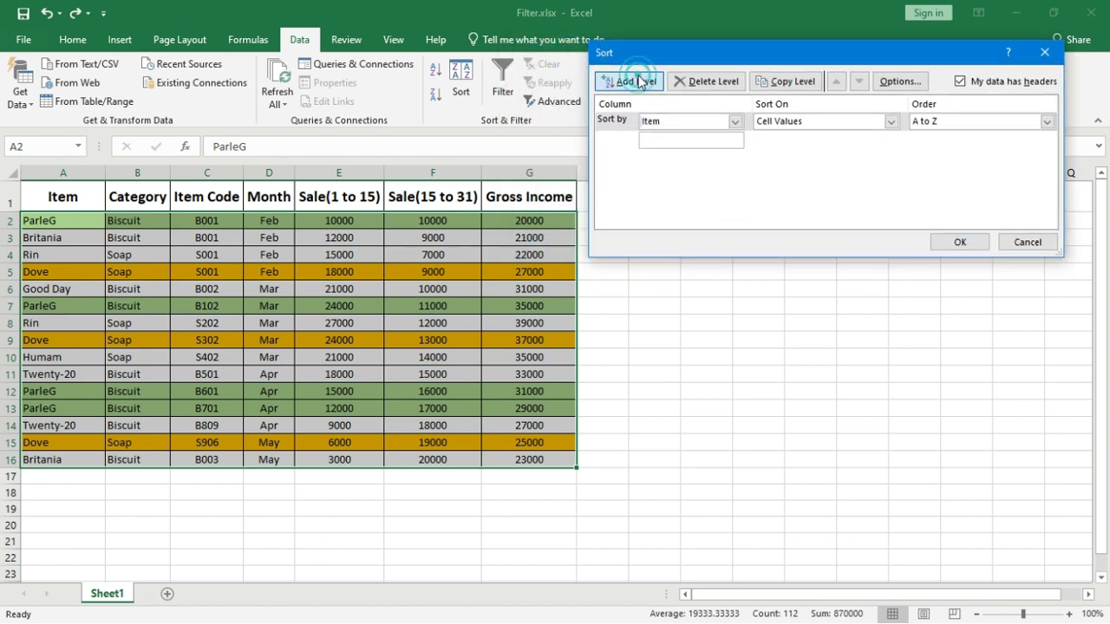
pyautogui.click(735, 140)
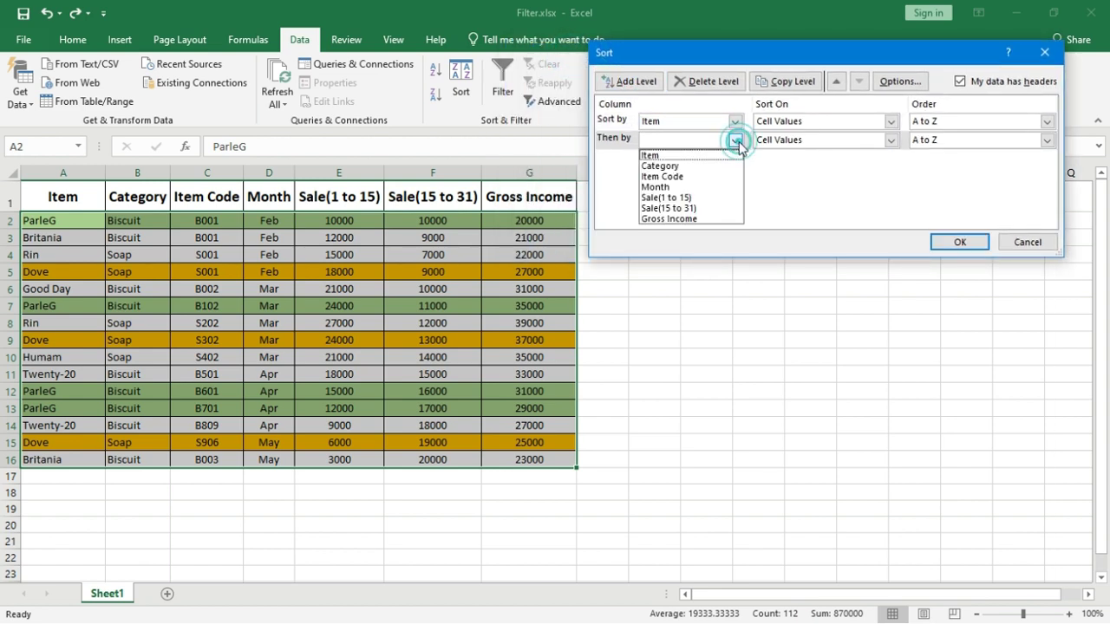
pyautogui.click(662, 218)
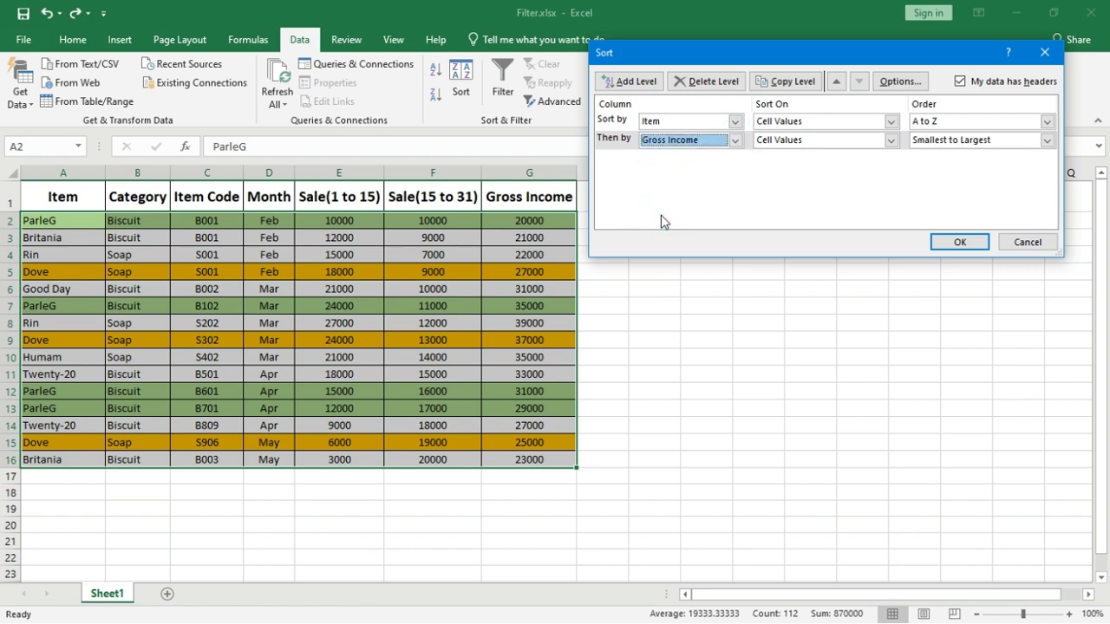
pyautogui.click(773, 143)
pyautogui.click(772, 149)
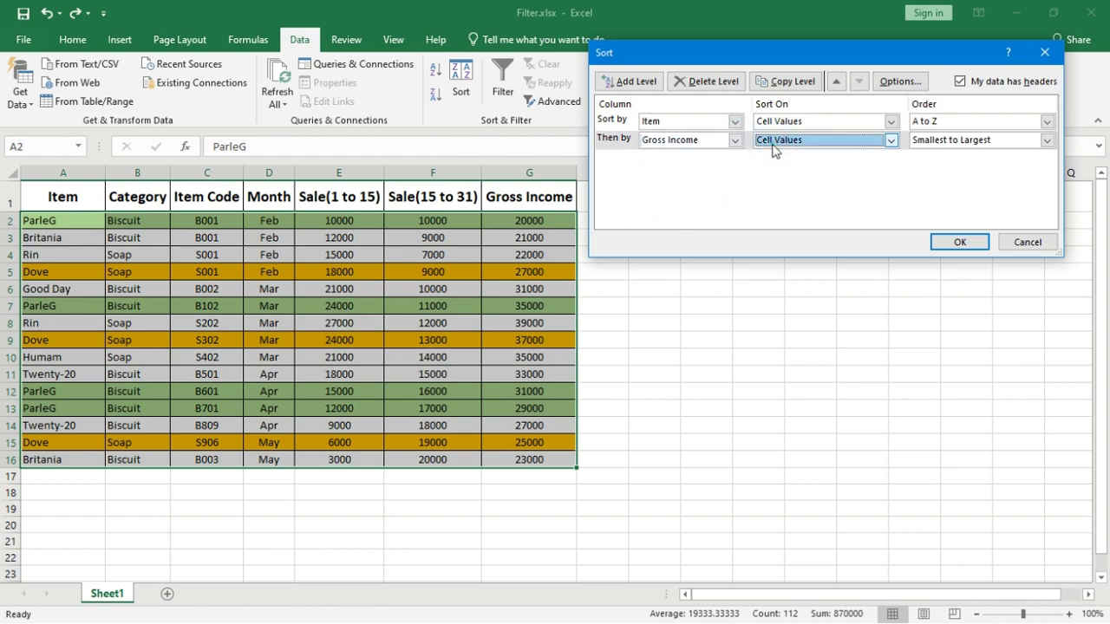
# Set the Gross Income level's order to Largest to Smallest and apply the two-level sort to the table.
pyautogui.click(956, 142)
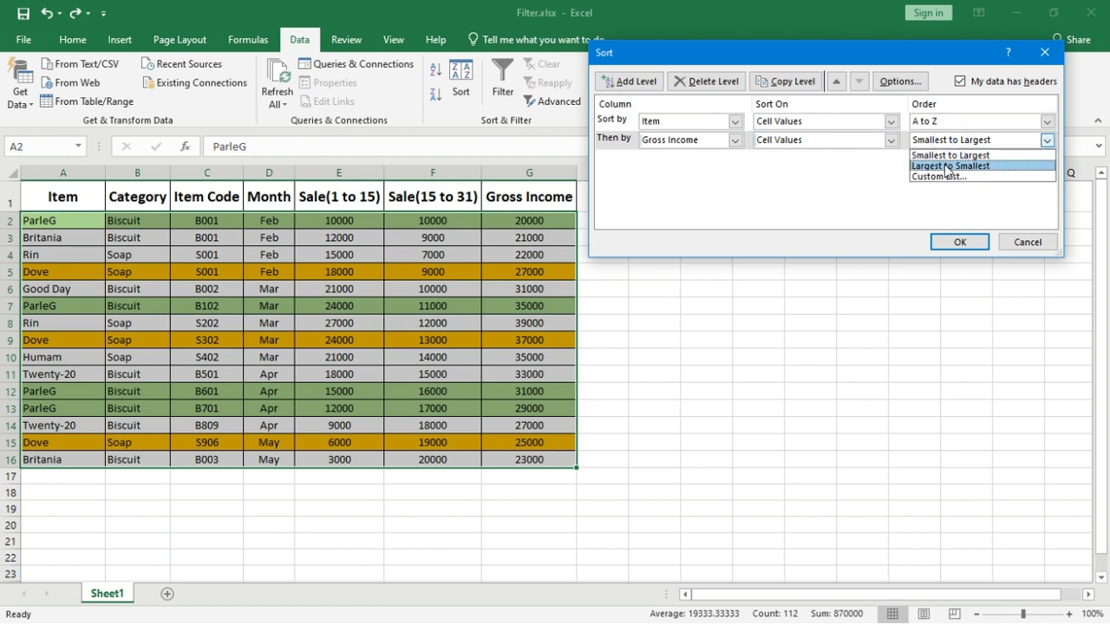
pyautogui.click(947, 167)
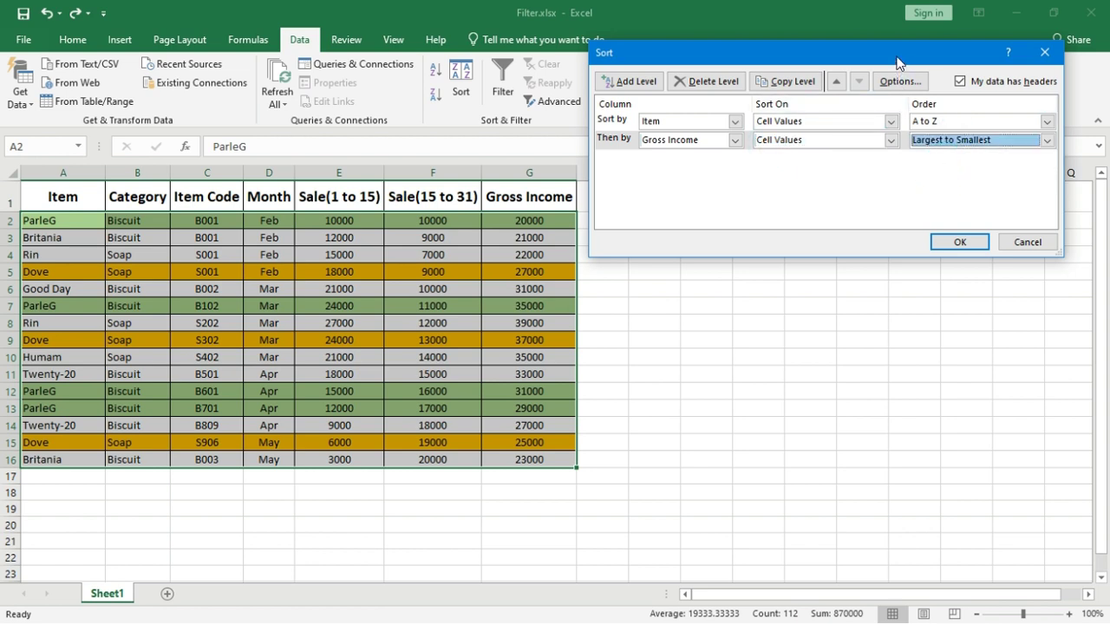
pyautogui.moveTo(898, 60); pyautogui.dragTo(878, 51)
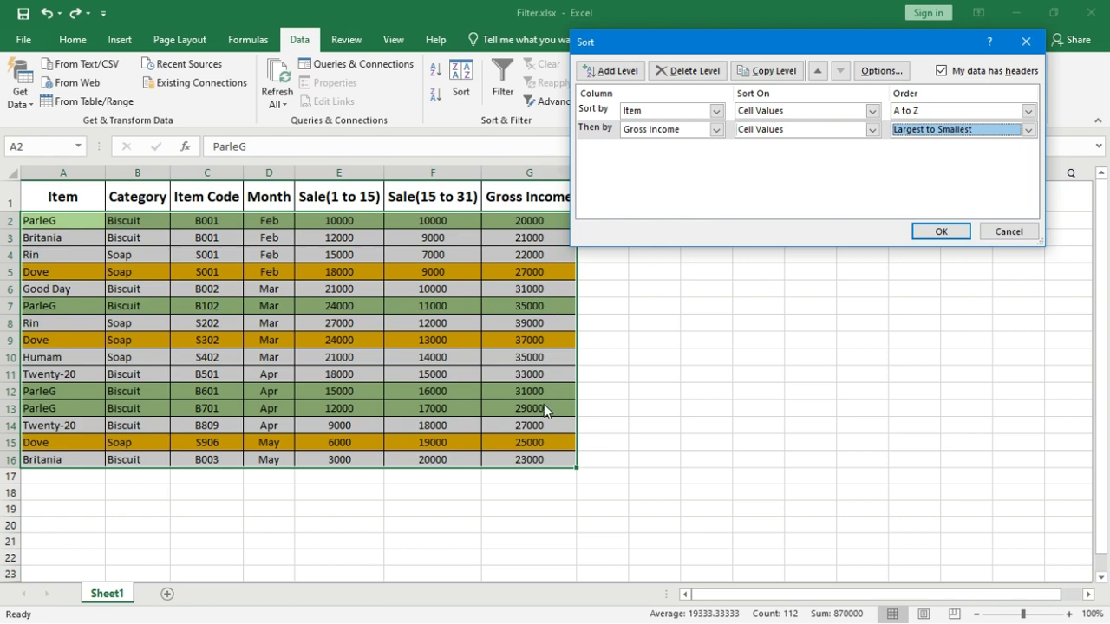
pyautogui.click(941, 231)
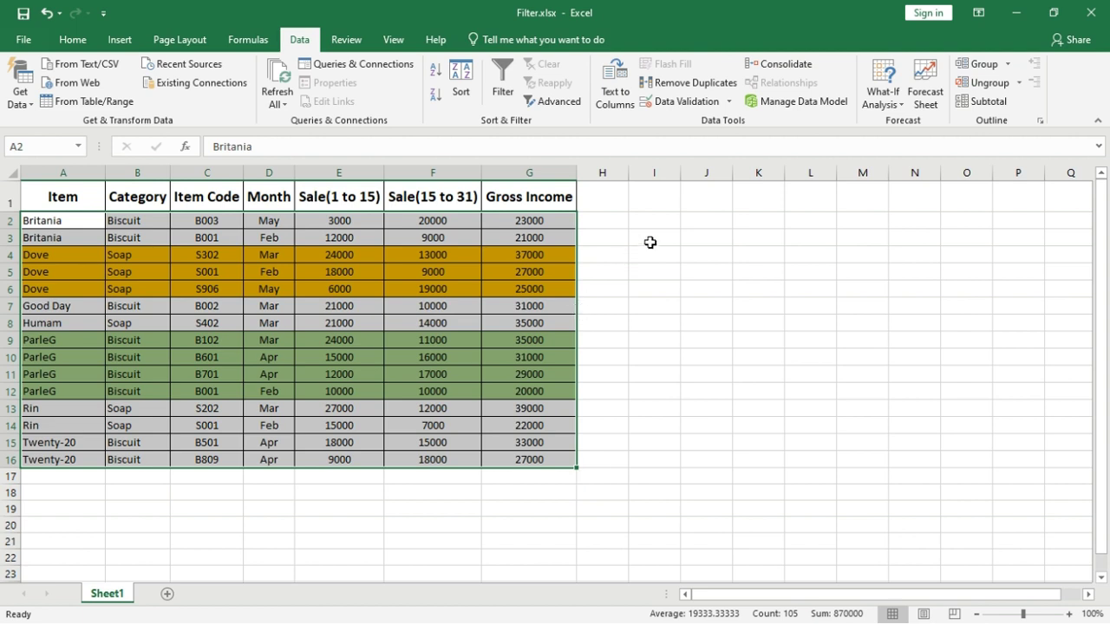
pyautogui.click(699, 251)
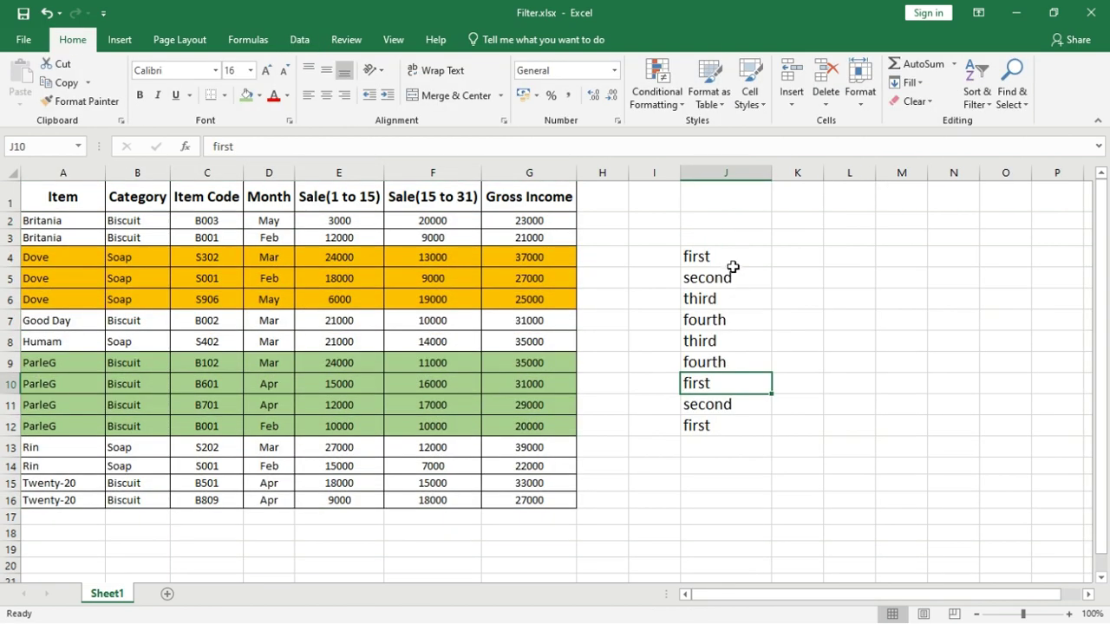
# Sort the list of ordinal words in J4:J12 from A to Z.
pyautogui.moveTo(733, 257); pyautogui.dragTo(721, 426)
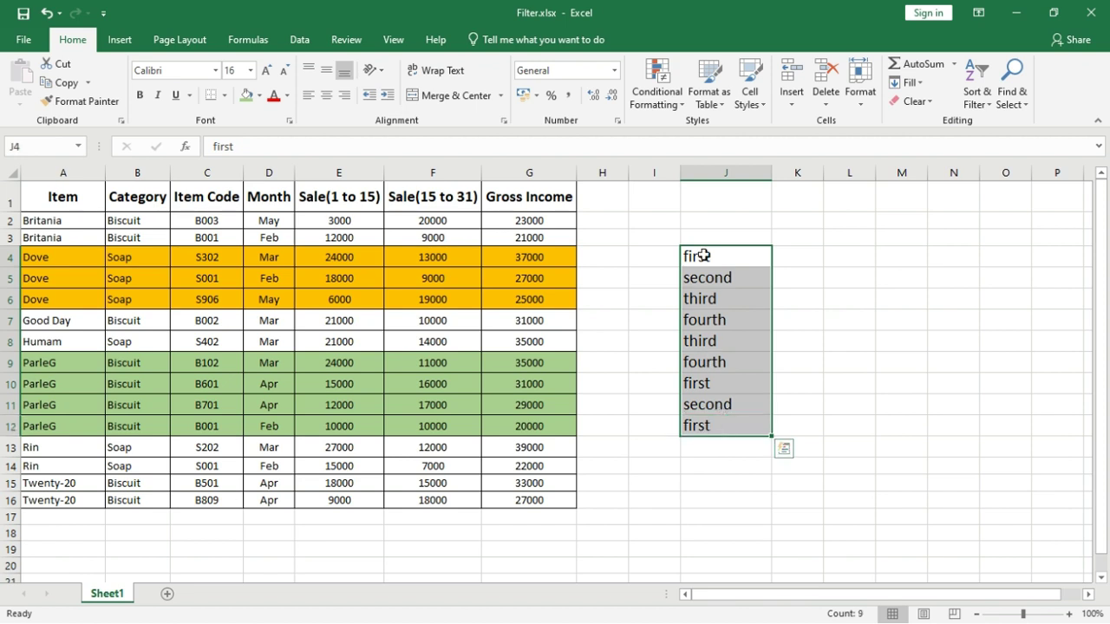
pyautogui.click(299, 40)
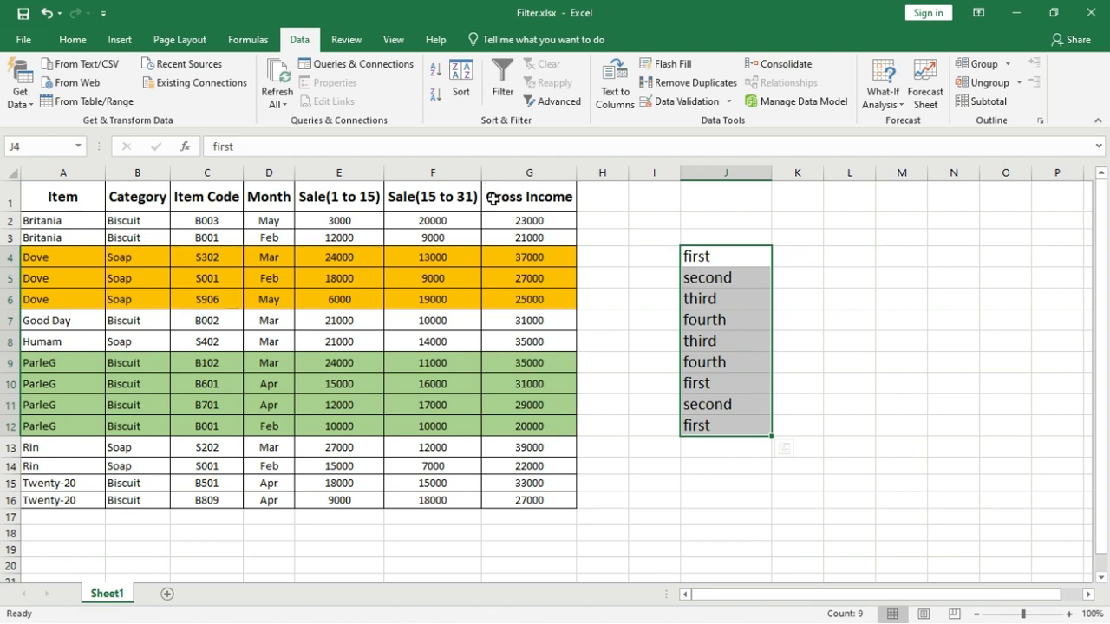
pyautogui.click(436, 72)
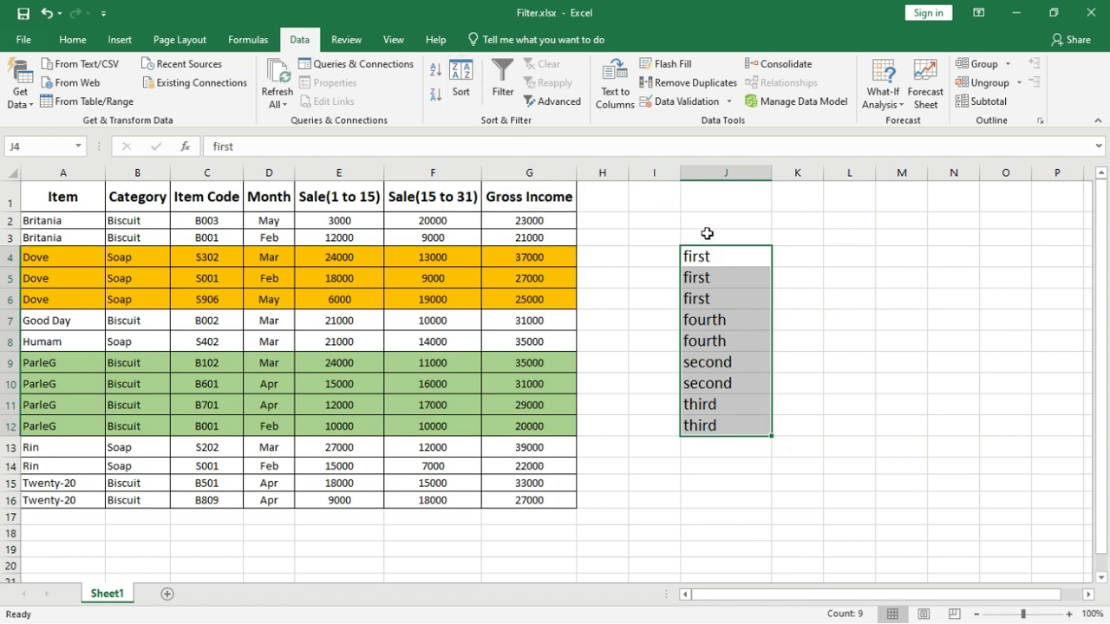
# Open the custom Sort settings for J3:J12 and choose Custom List as the order for Column J.
pyautogui.moveTo(704, 236); pyautogui.dragTo(716, 426)
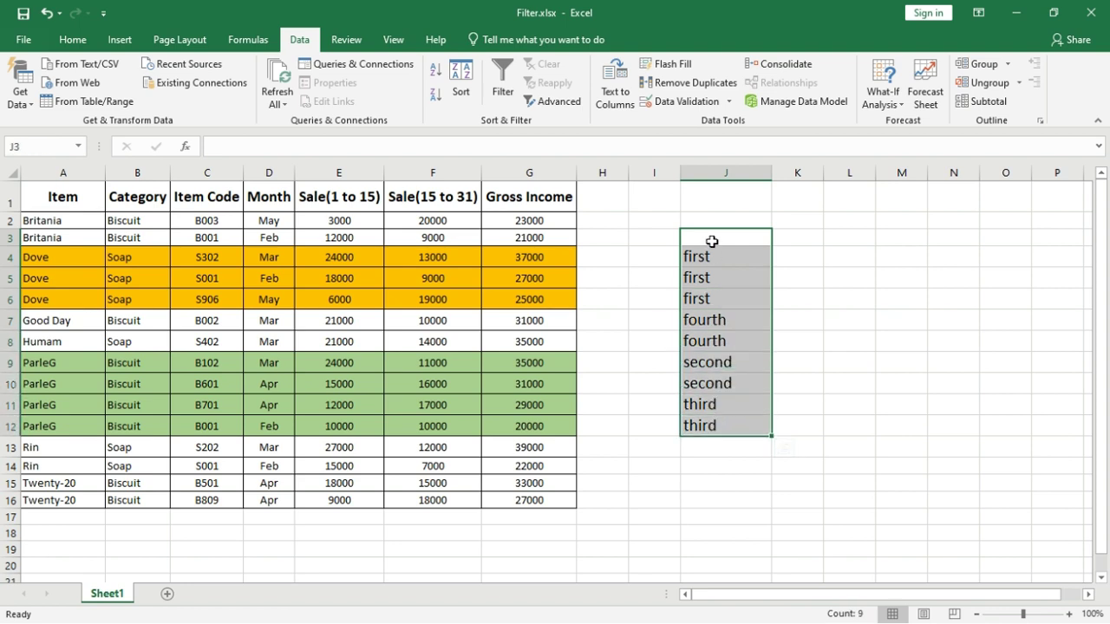
pyautogui.click(458, 95)
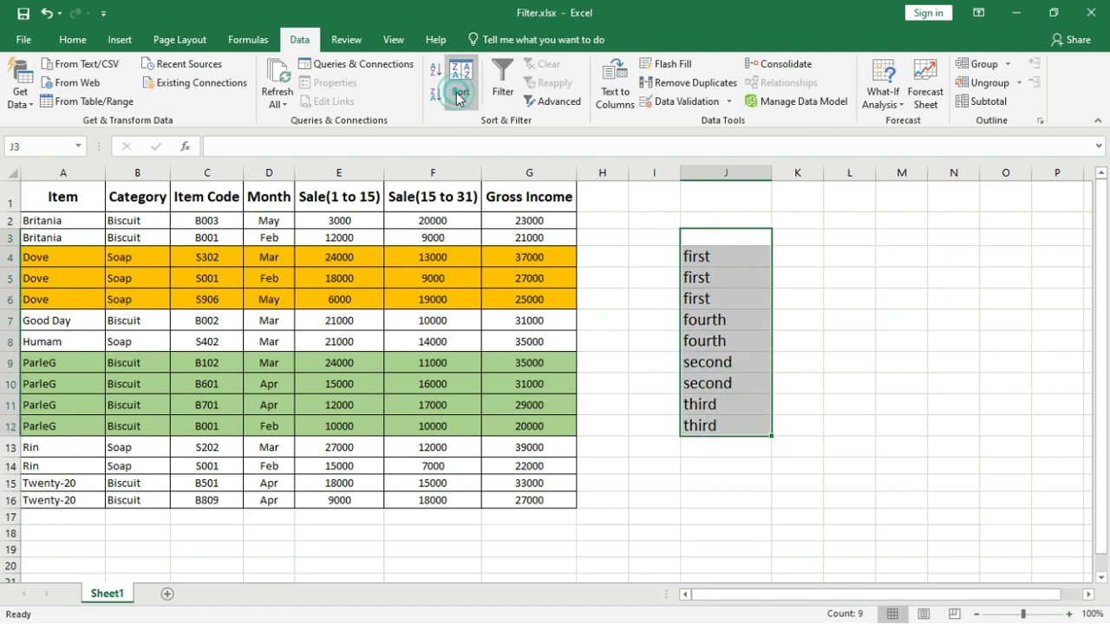
pyautogui.moveTo(482, 71); pyautogui.dragTo(418, 54)
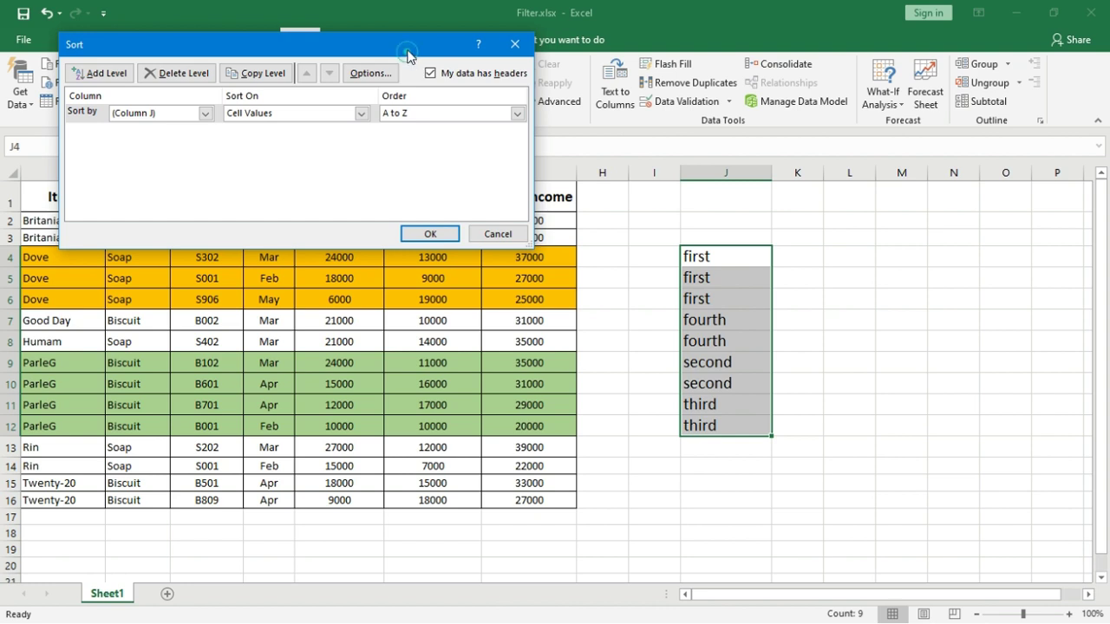
pyautogui.moveTo(408, 50); pyautogui.dragTo(429, 39)
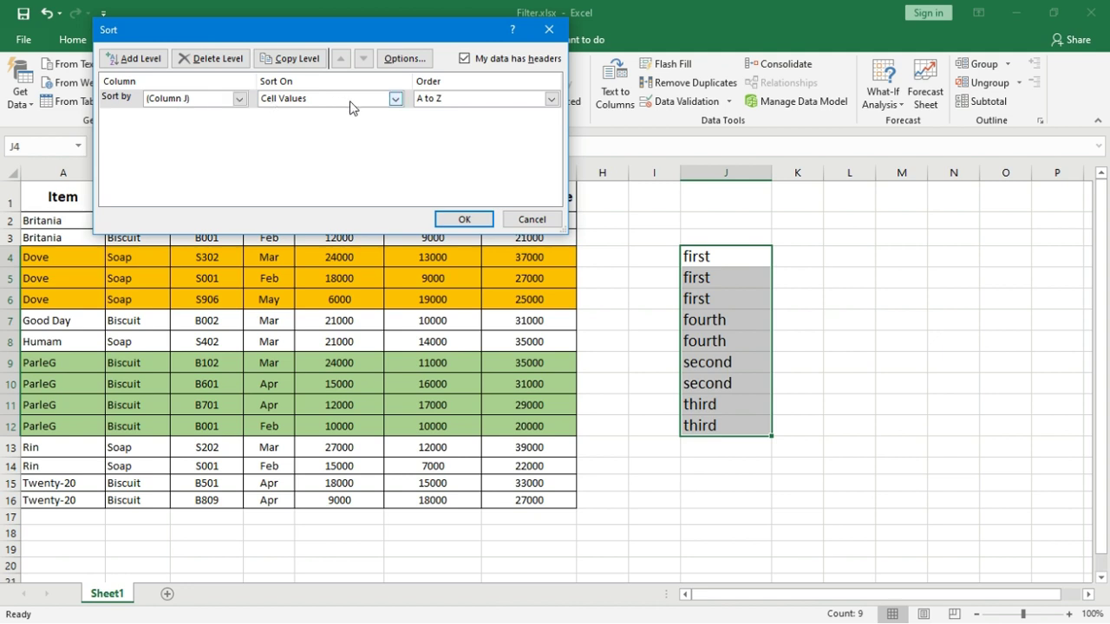
pyautogui.click(457, 103)
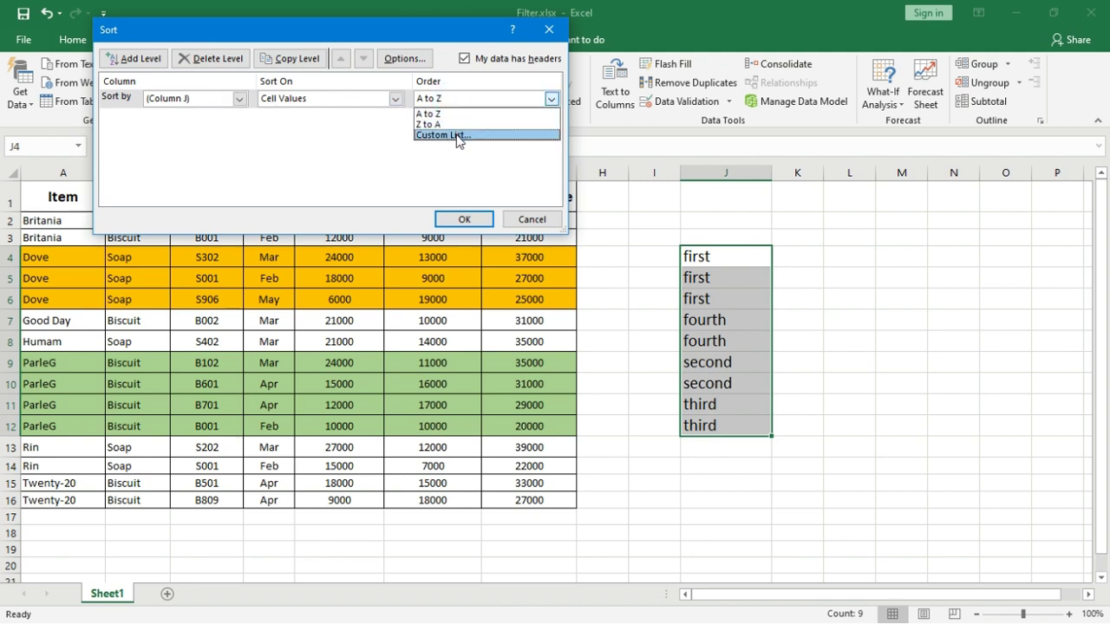
pyautogui.click(457, 136)
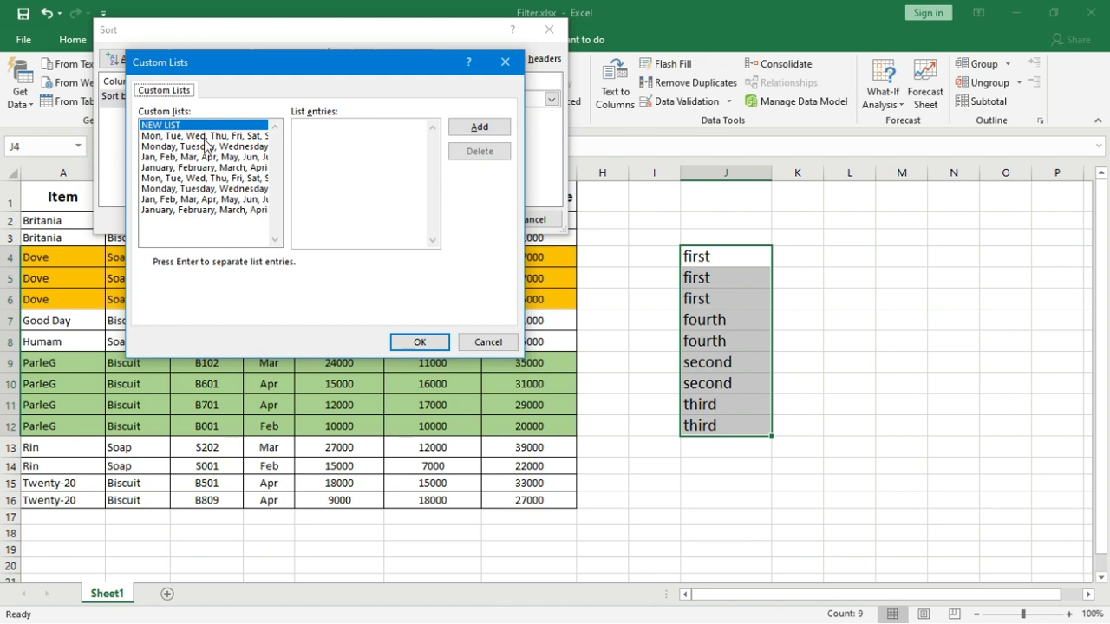
# Look through the built-in weekday and month lists and add a new custom list with the entries first, second, third, fourth.
pyautogui.click(191, 136)
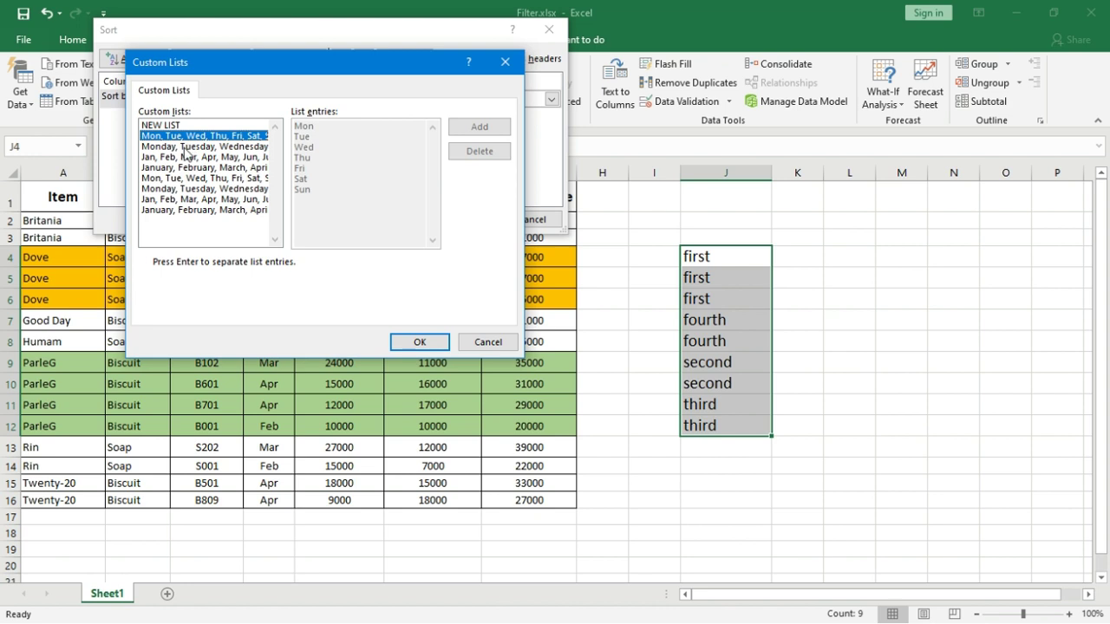
pyautogui.click(185, 146)
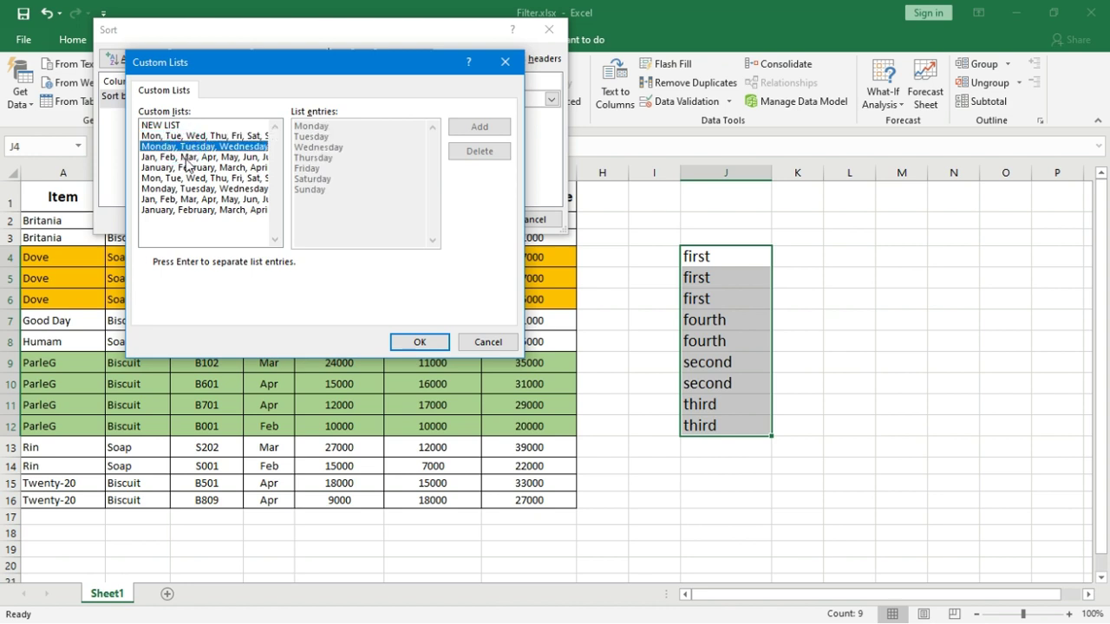
pyautogui.click(185, 158)
pyautogui.click(187, 168)
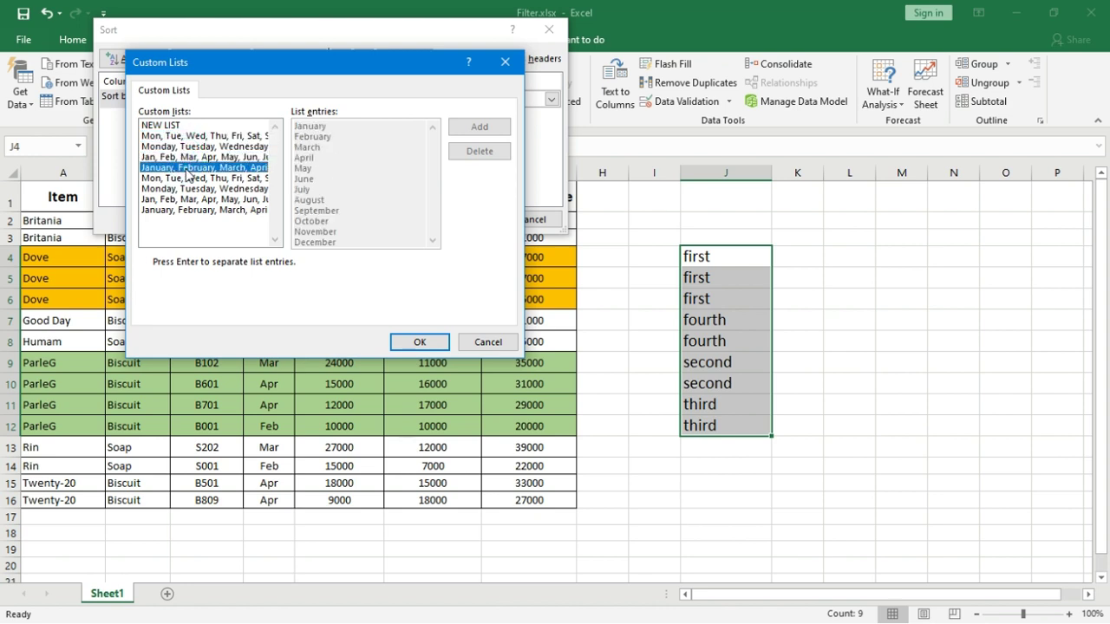
pyautogui.click(205, 210)
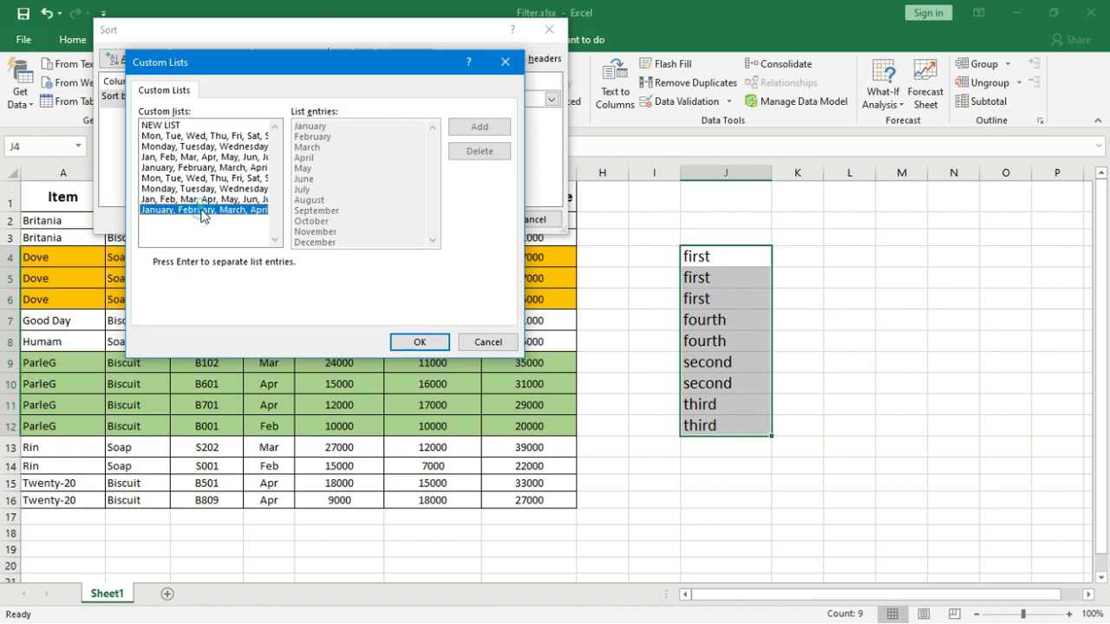
pyautogui.click(173, 126)
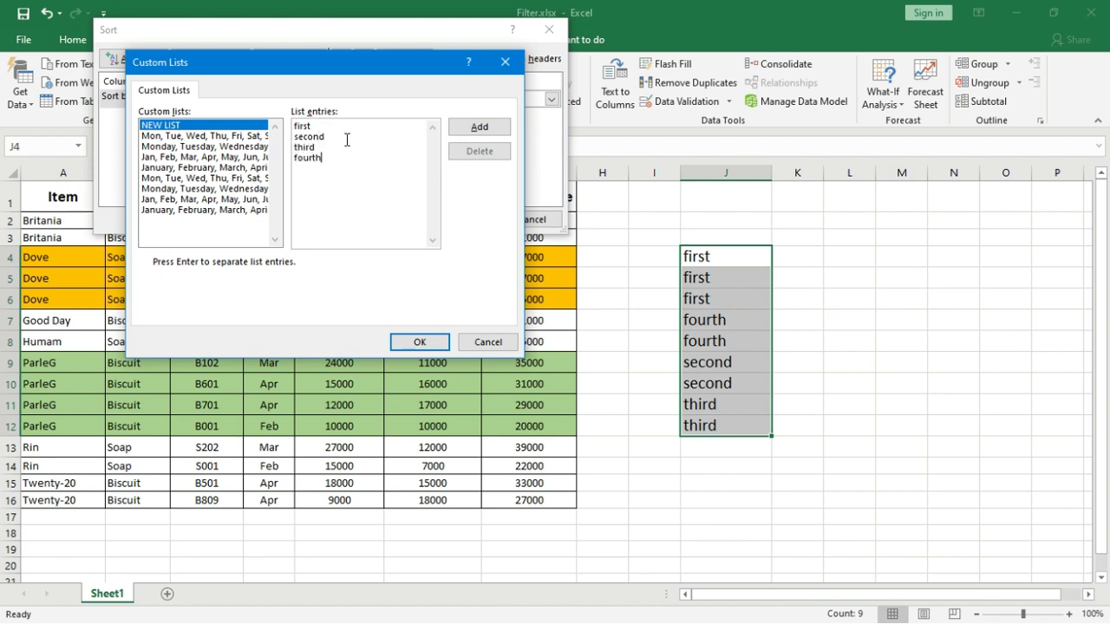
pyautogui.click(457, 127)
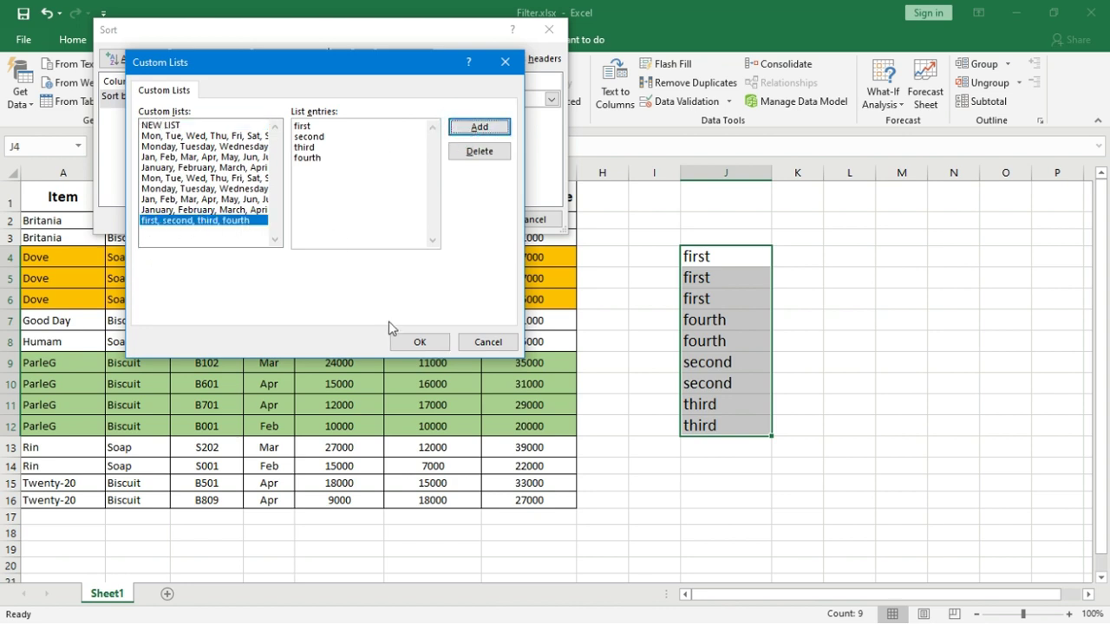
pyautogui.click(418, 341)
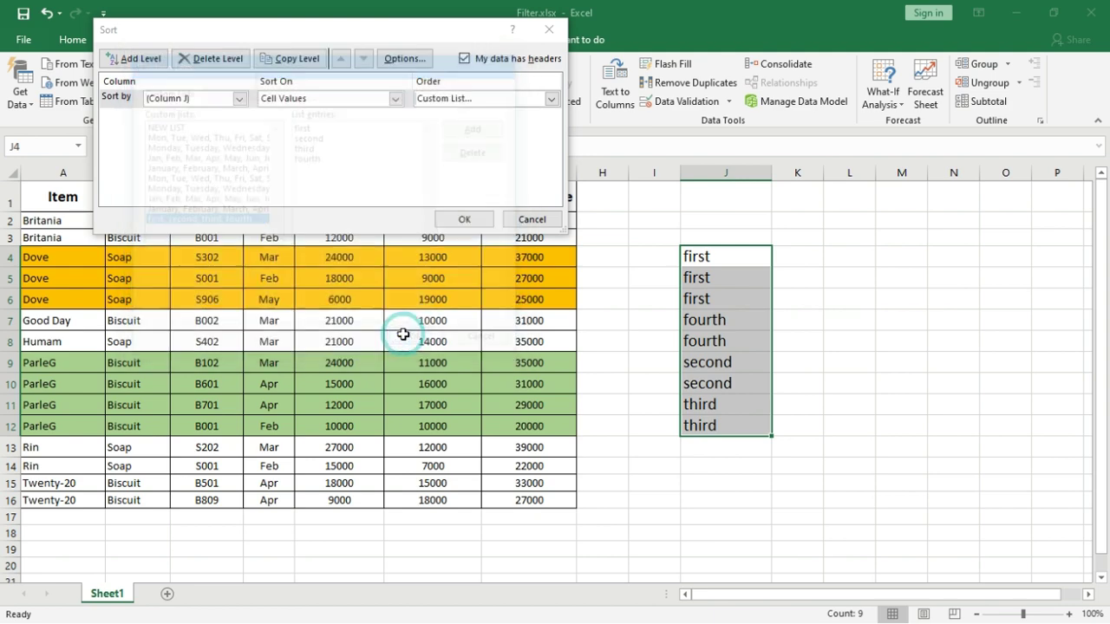
# Select the custom list first, second, third, fourth as the order for Column J and apply the sort.
pyautogui.click(445, 102)
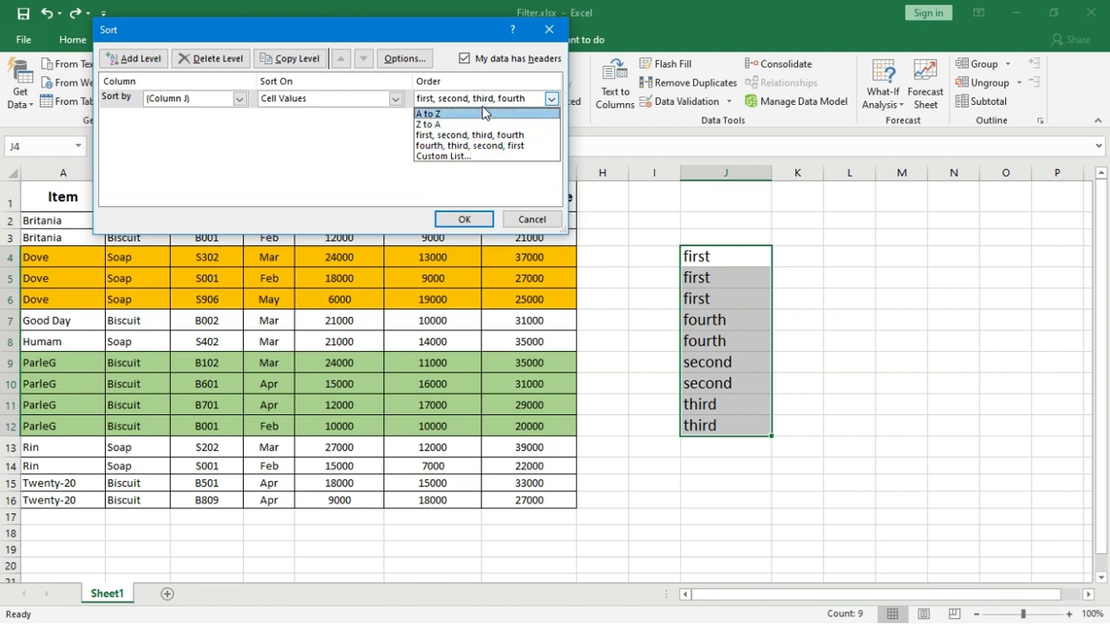
pyautogui.click(464, 157)
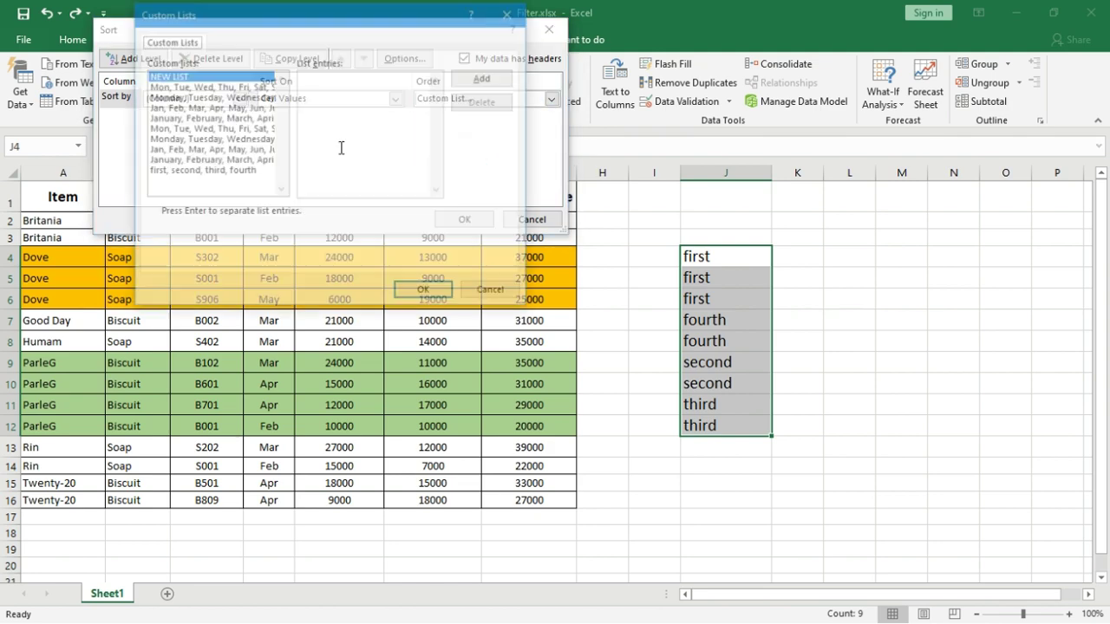
pyautogui.click(195, 172)
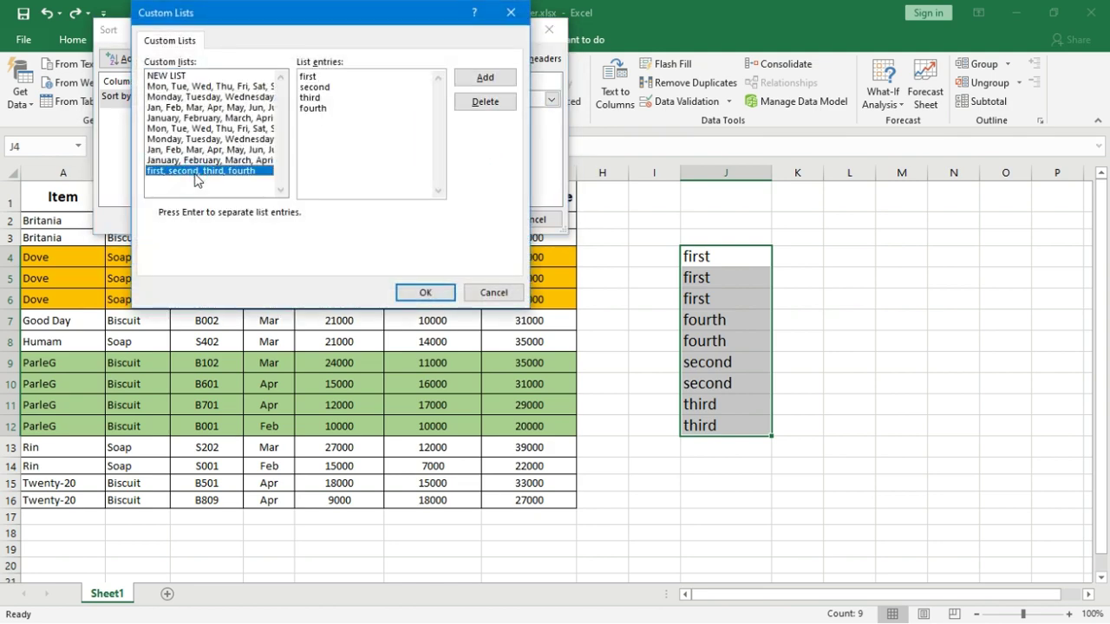
pyautogui.click(423, 294)
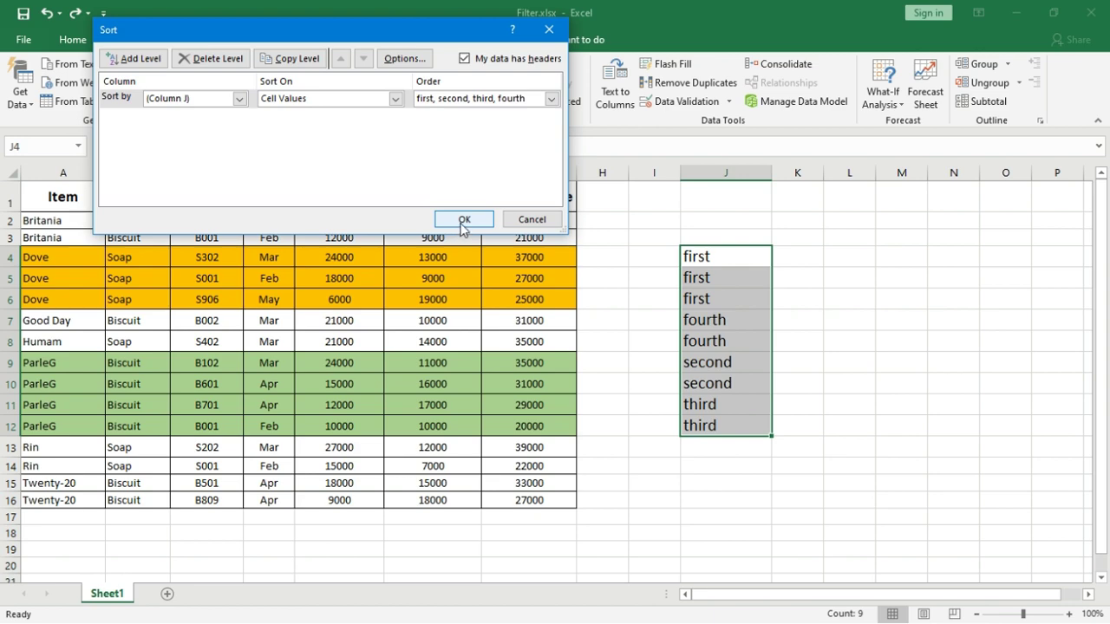
pyautogui.click(464, 219)
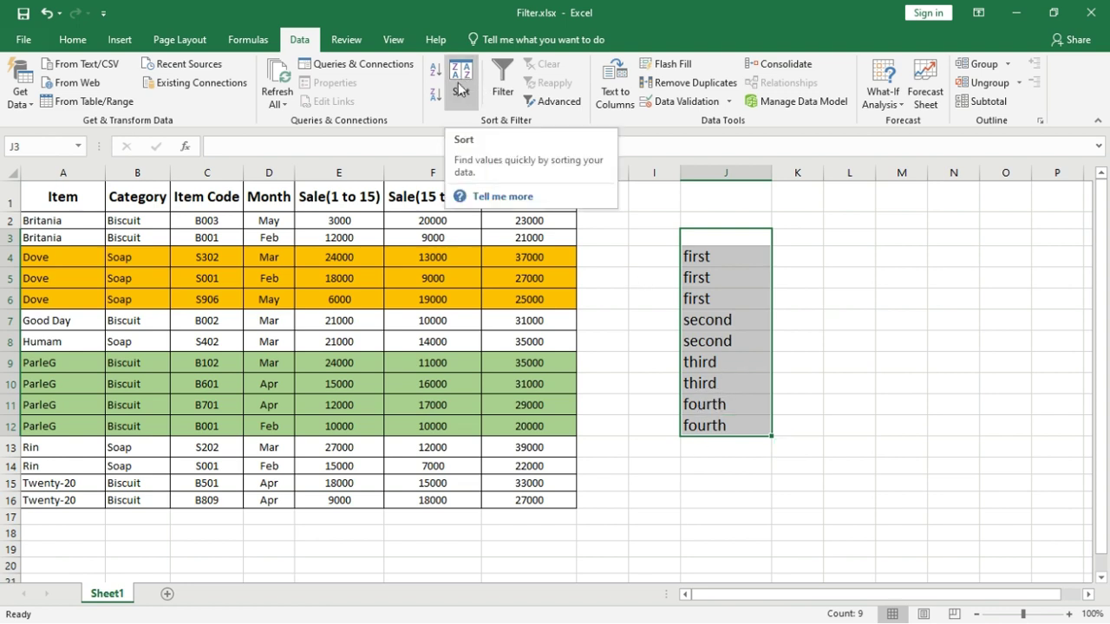
pyautogui.click(793, 340)
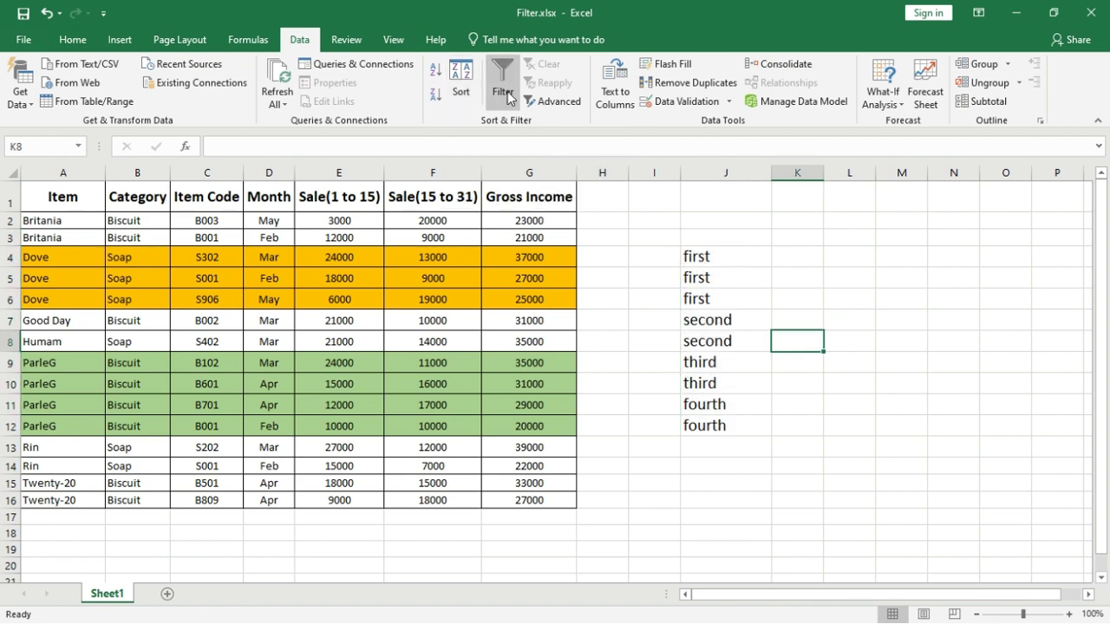
# Delete the contents of J3:J17 to remove the list of ordinal words.
pyautogui.moveTo(719, 240); pyautogui.dragTo(718, 515)
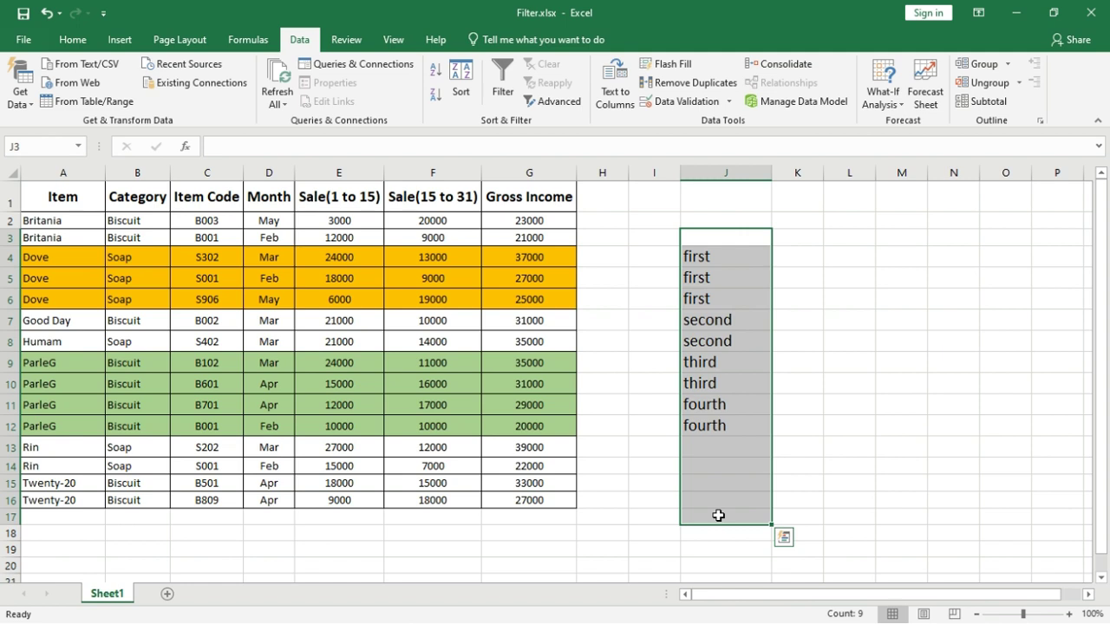
pyautogui.press('Delete')
pyautogui.click(622, 340)
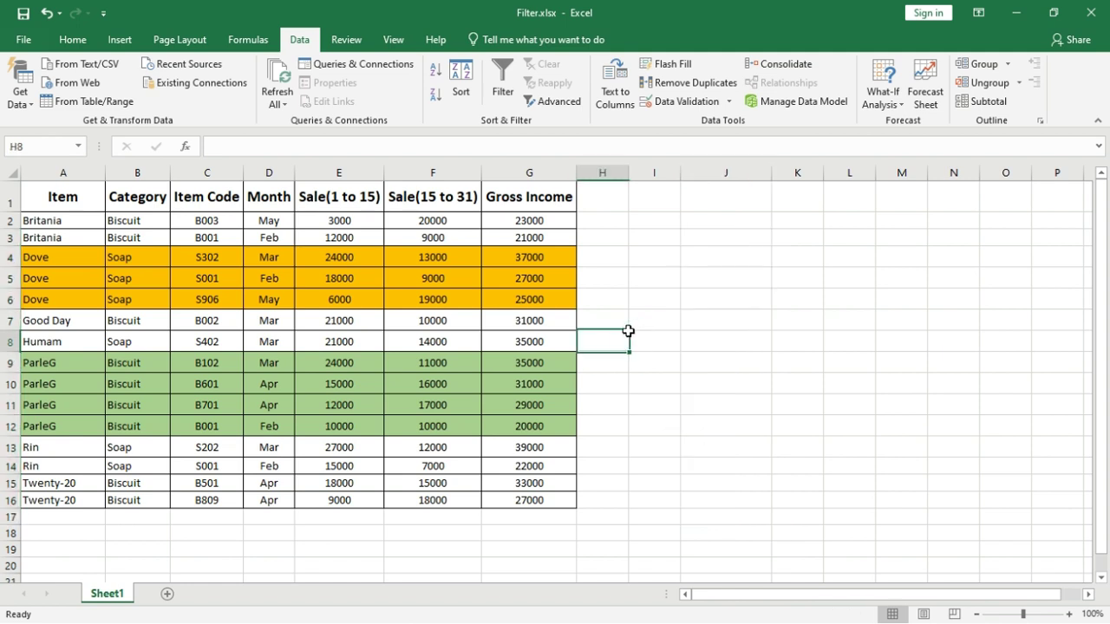
# Turn on filtering for the sales table's header row, try the Item column's filter, and turn filtering off again.
pyautogui.click(505, 82)
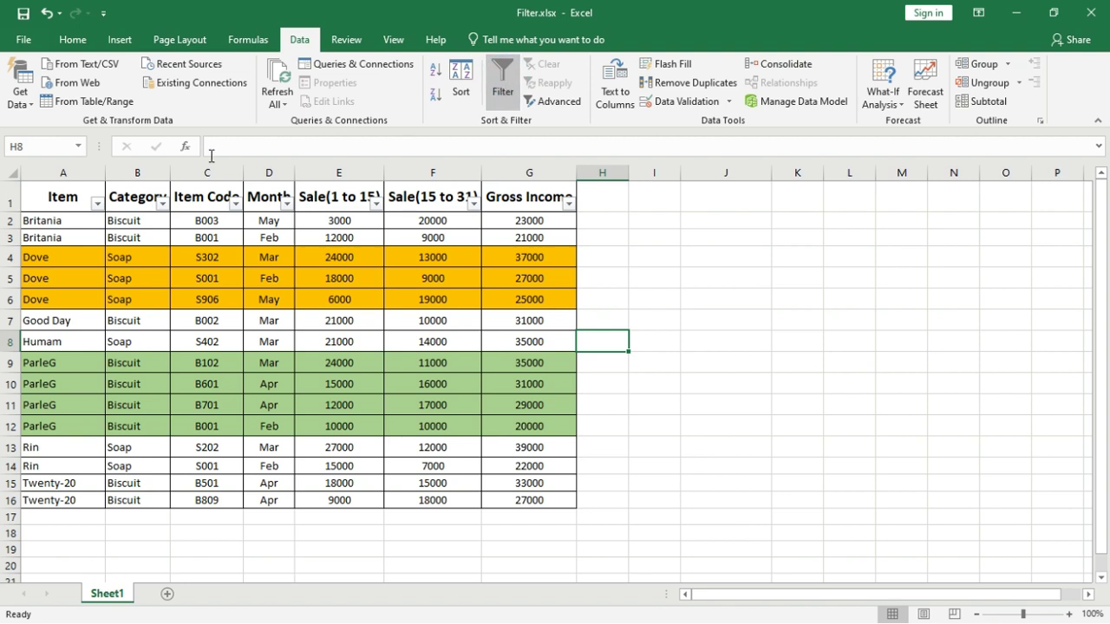
pyautogui.click(98, 204)
pyautogui.click(99, 207)
pyautogui.click(499, 102)
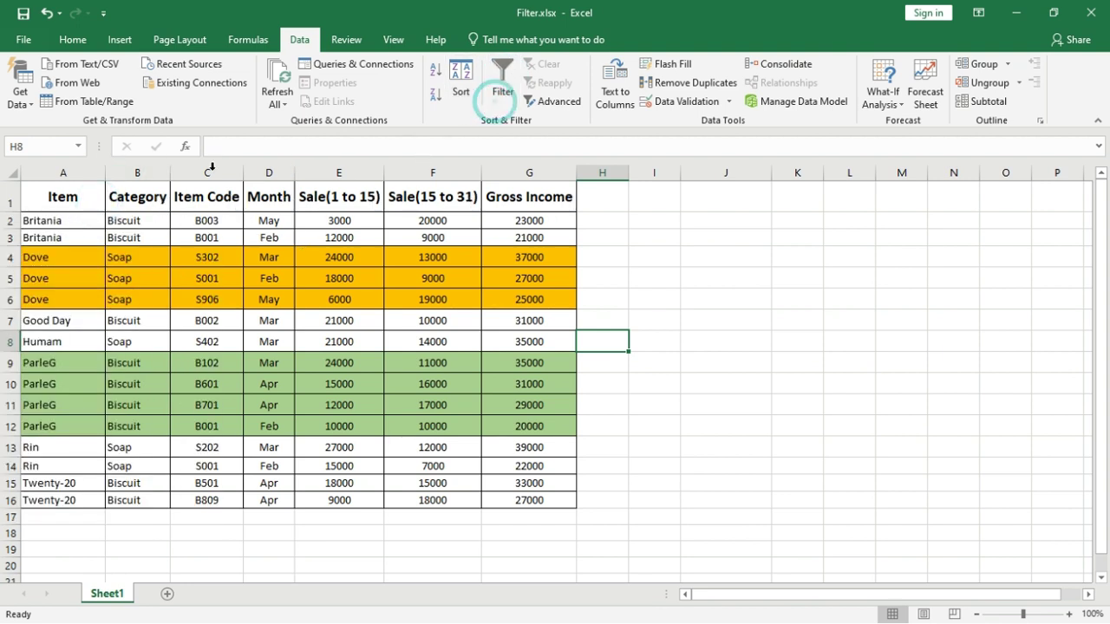
# Select the whole sales table A1:G16 and turn on filtering for its header row.
pyautogui.moveTo(130, 199); pyautogui.dragTo(347, 260)
pyautogui.moveTo(61, 210); pyautogui.dragTo(501, 494)
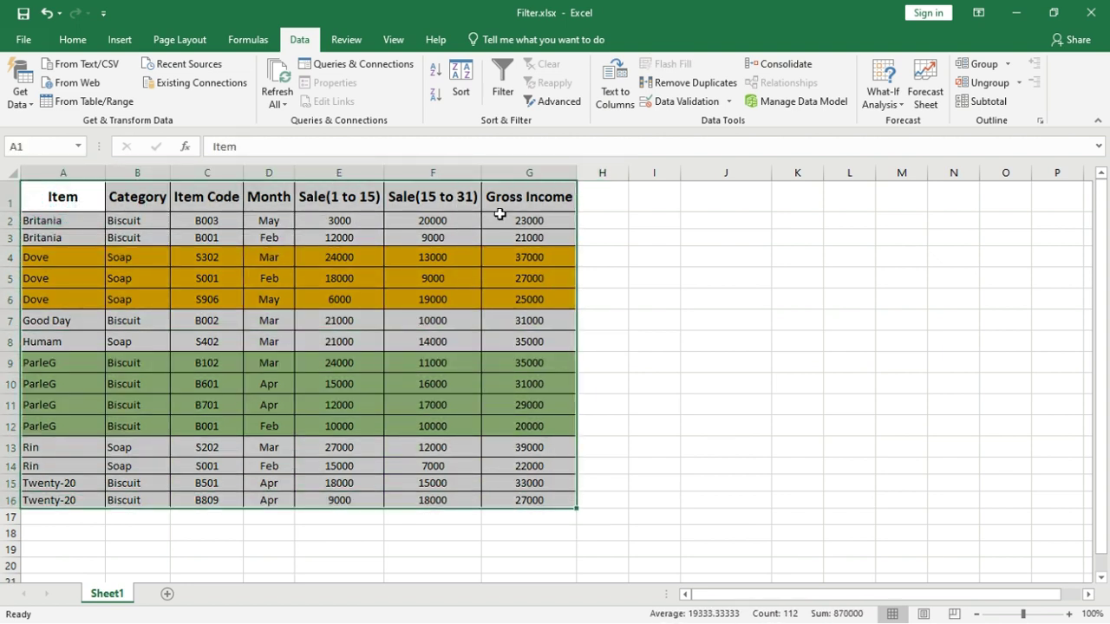
pyautogui.click(503, 86)
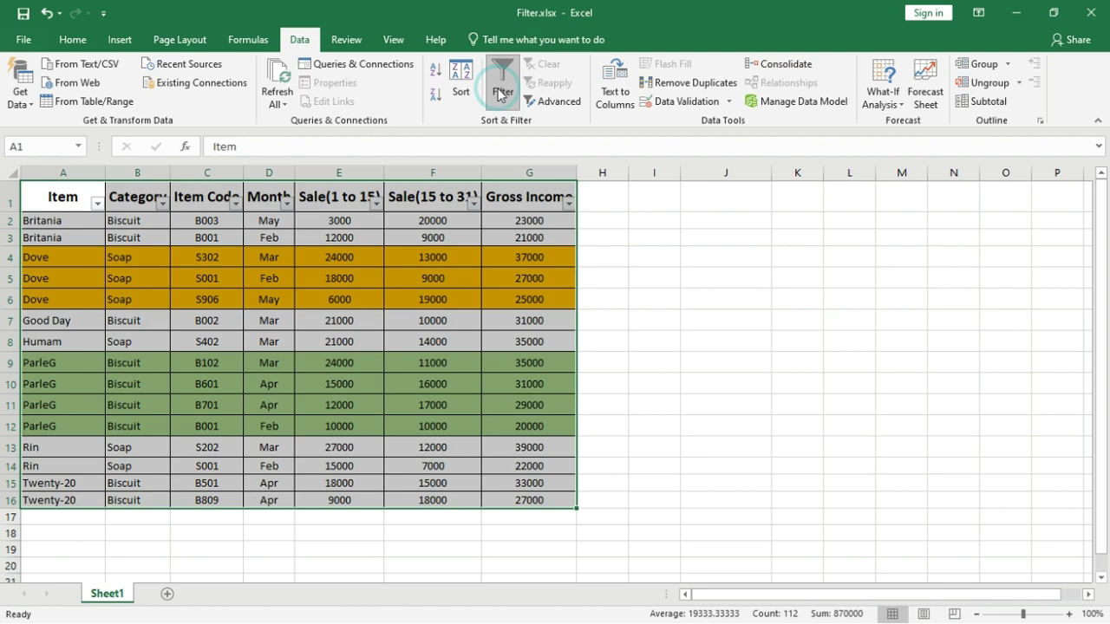
pyautogui.click(361, 288)
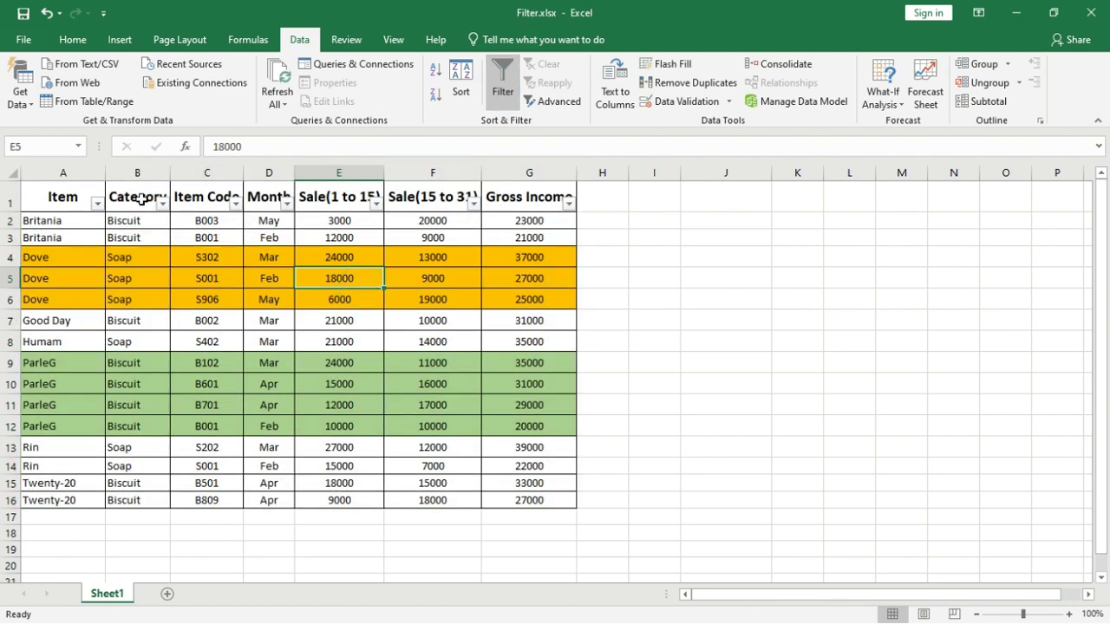
# Filter the Item column to Britania and Good Day, and undo the filter.
pyautogui.click(98, 206)
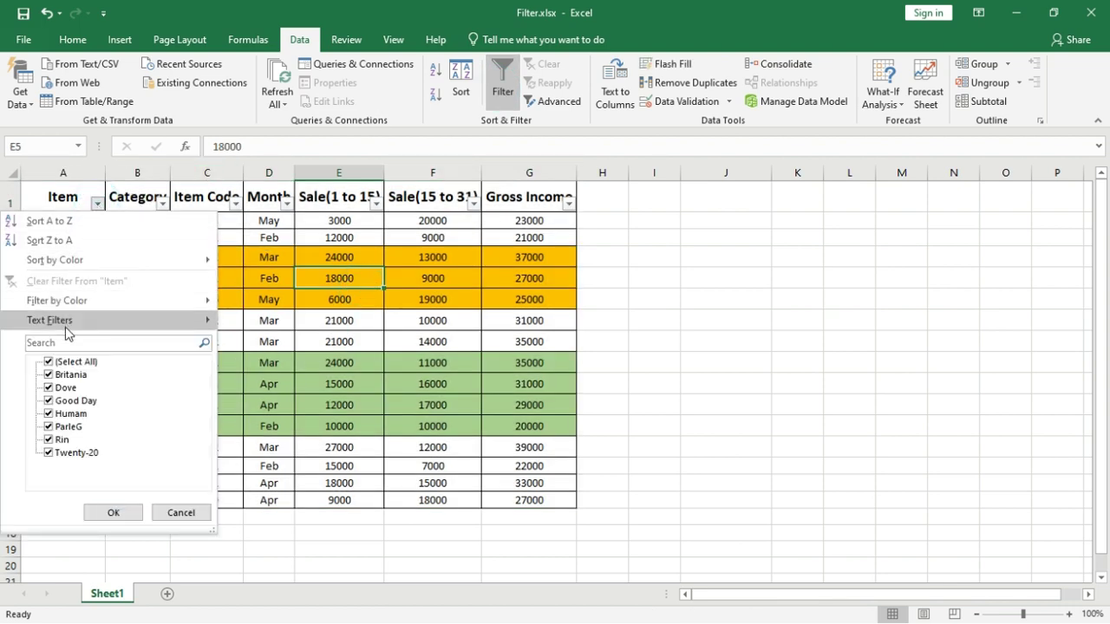
pyautogui.click(48, 362)
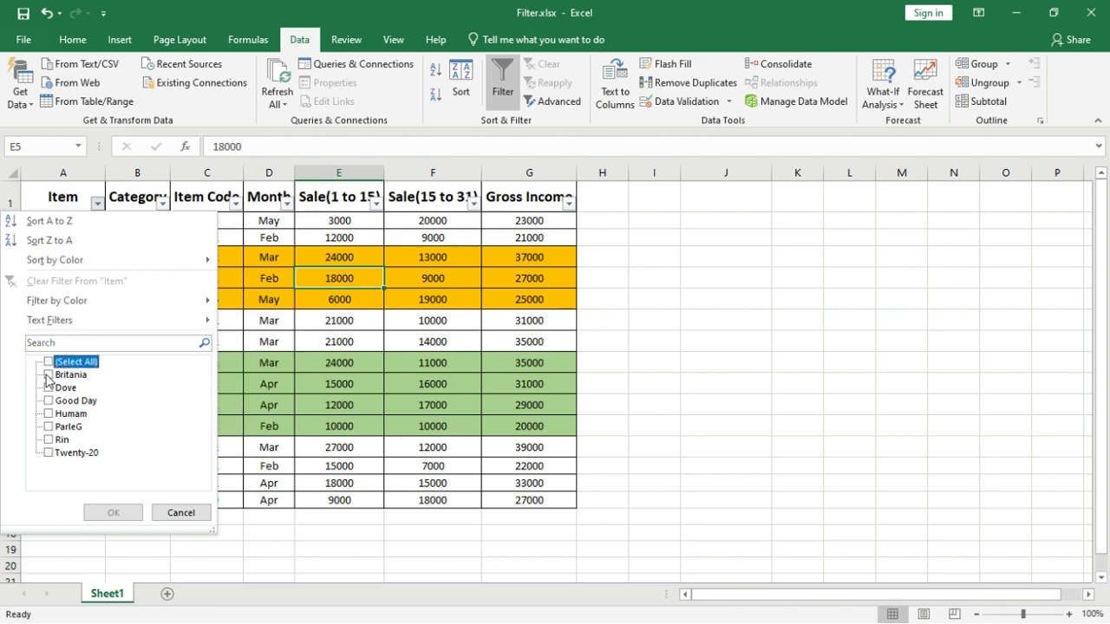
pyautogui.click(47, 375)
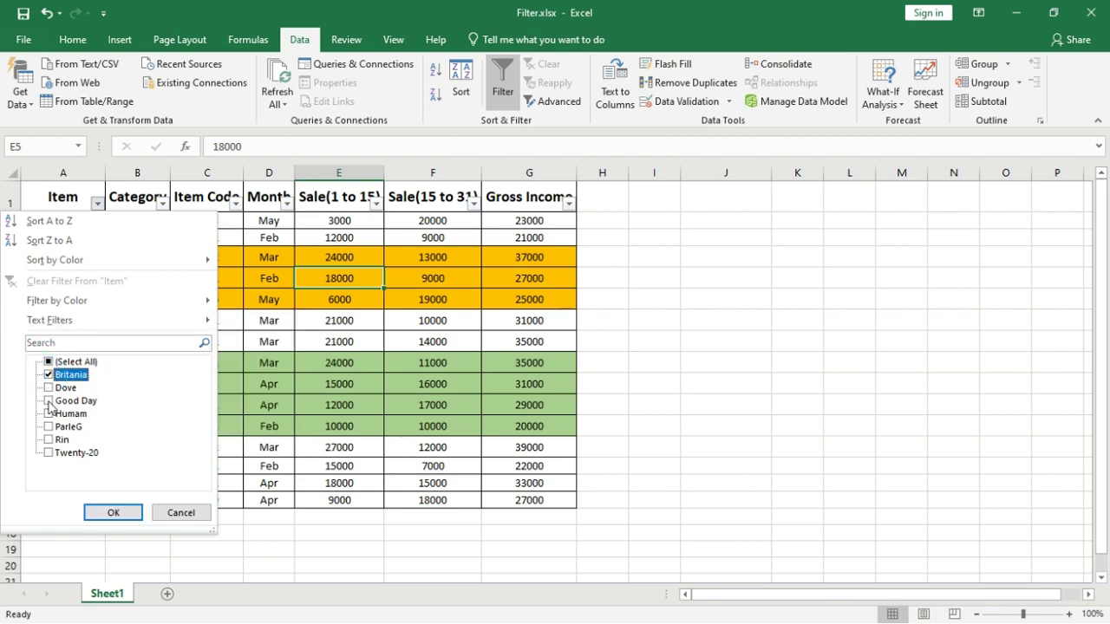
pyautogui.click(49, 401)
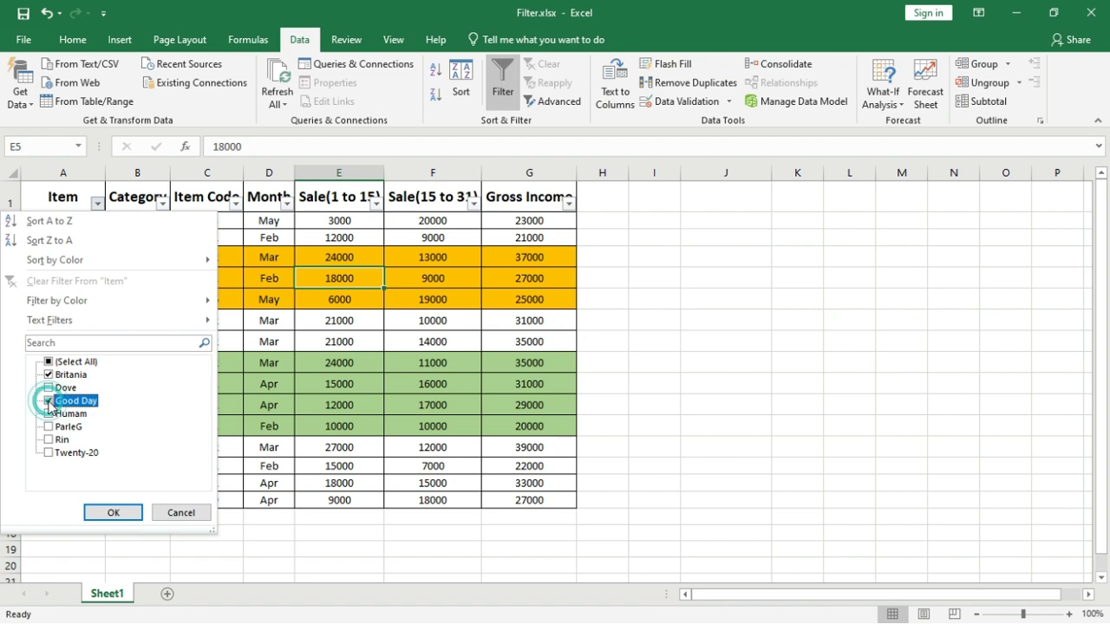
pyautogui.click(110, 512)
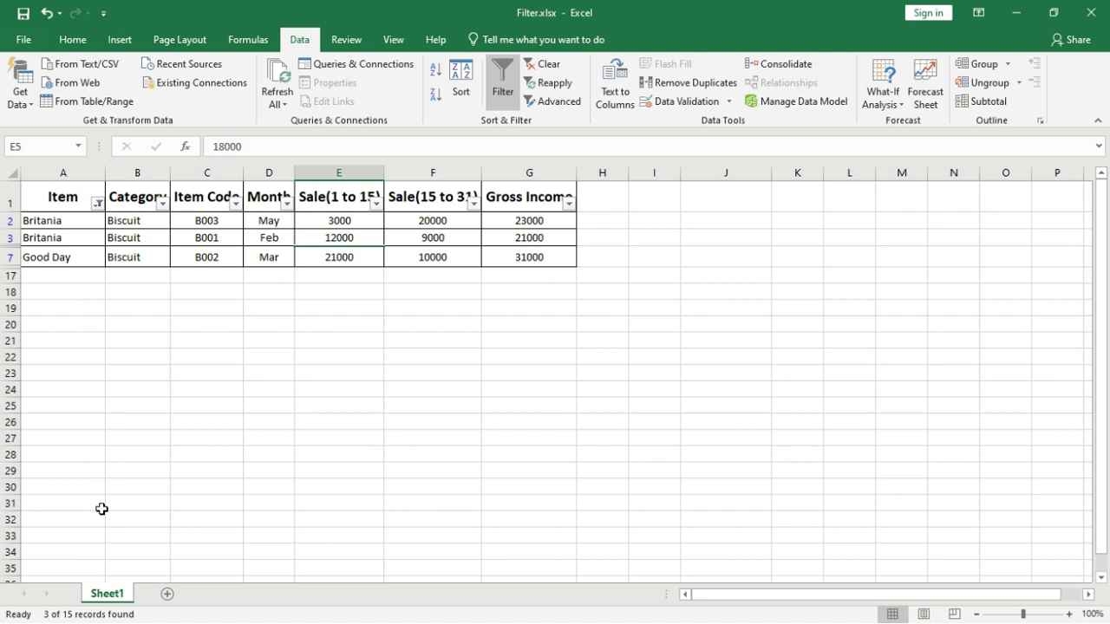
pyautogui.hotkey('ctrl', 'z')
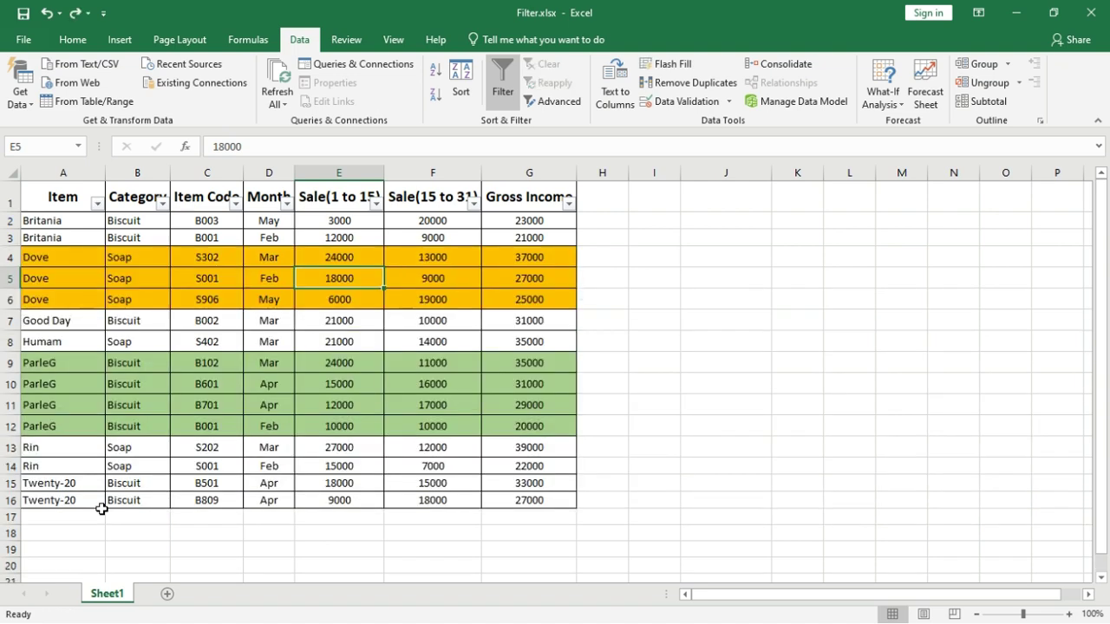
# Filter the Gross Income column to show only the value 21000.
pyautogui.click(569, 206)
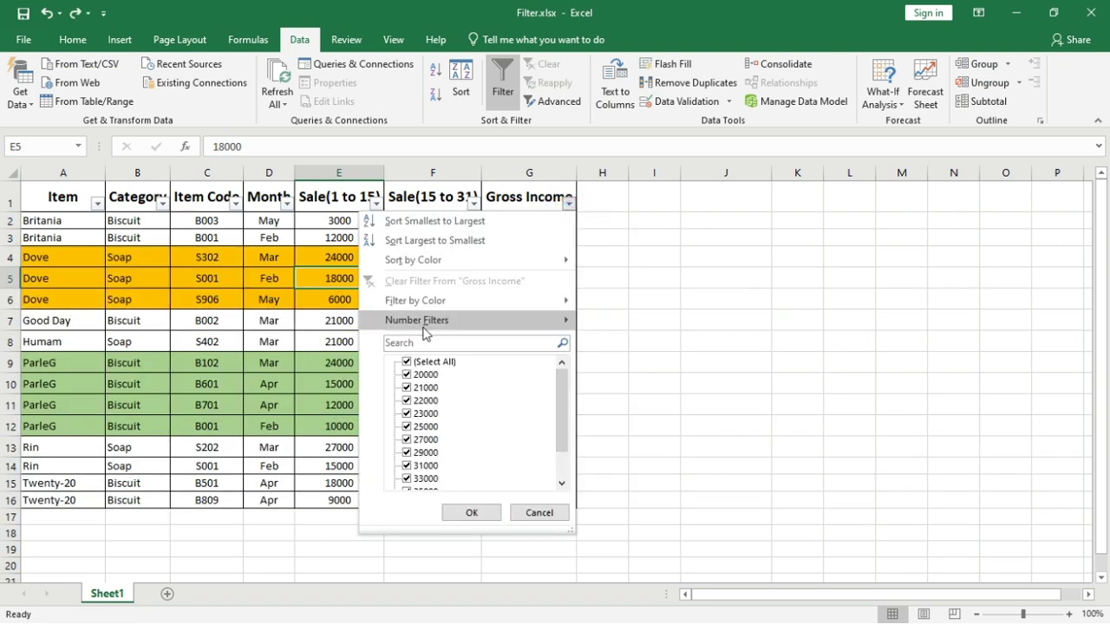
pyautogui.click(414, 364)
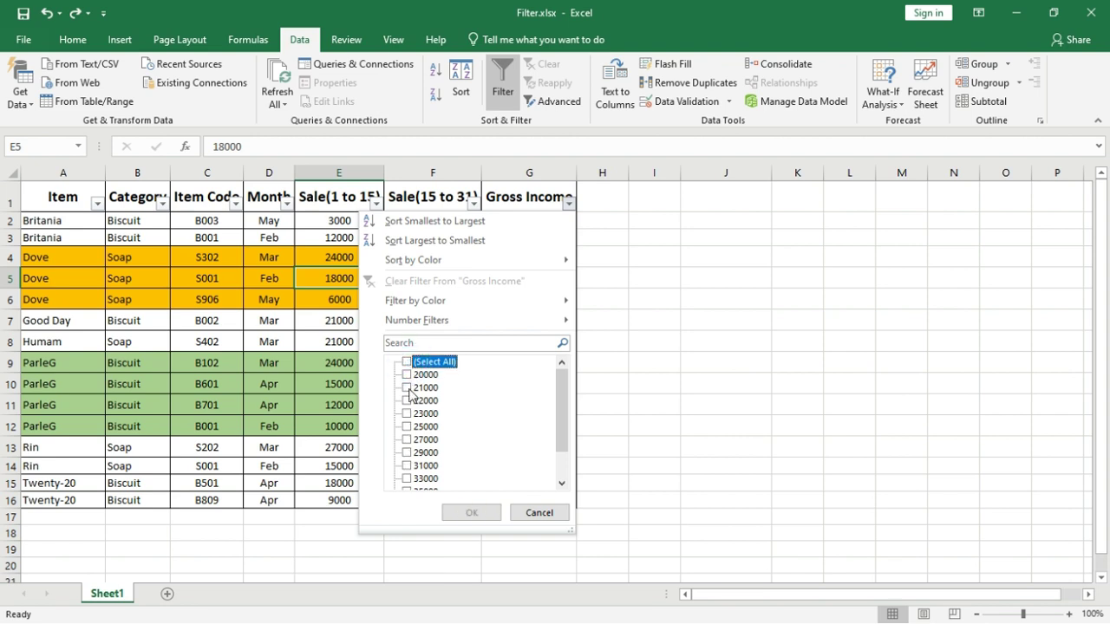
pyautogui.click(407, 389)
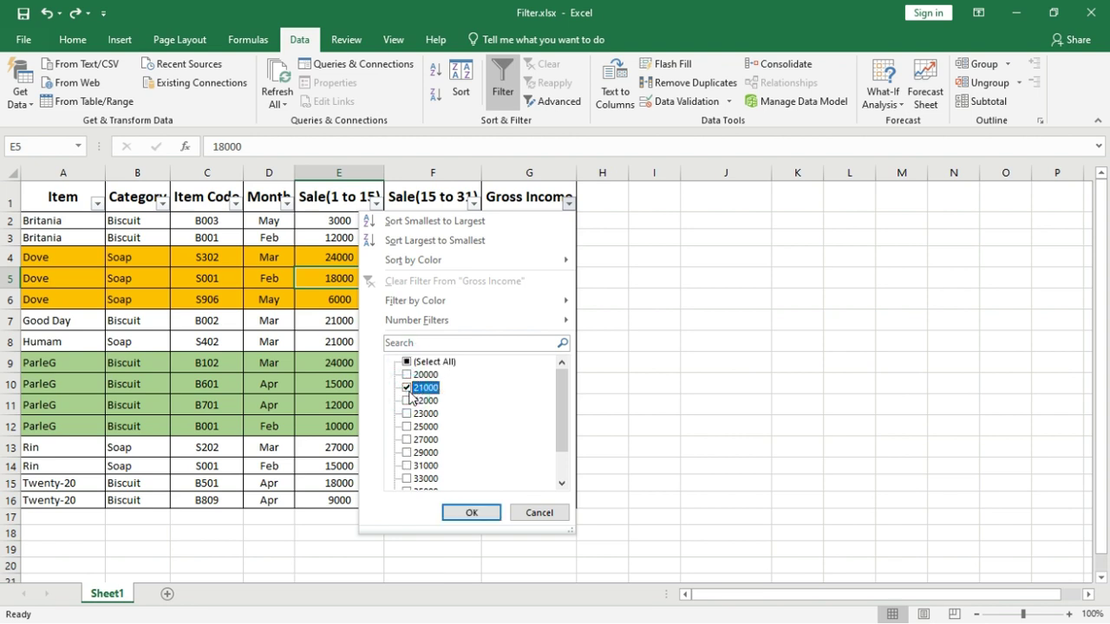
pyautogui.click(468, 511)
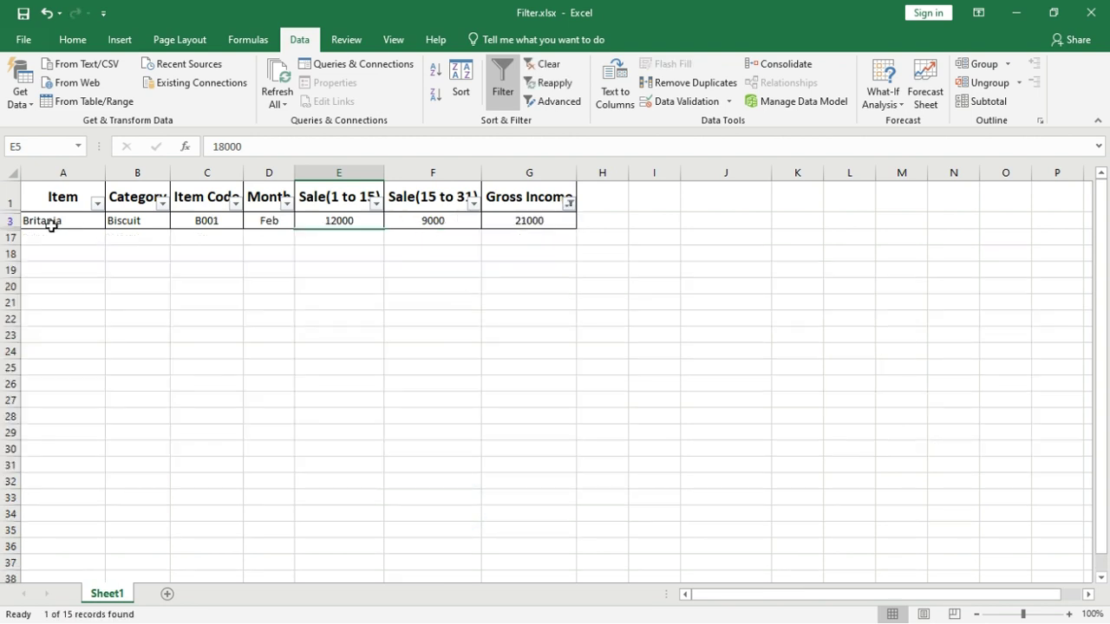
# Reselect all values in the Gross Income filter to show every row of the table.
pyautogui.click(568, 204)
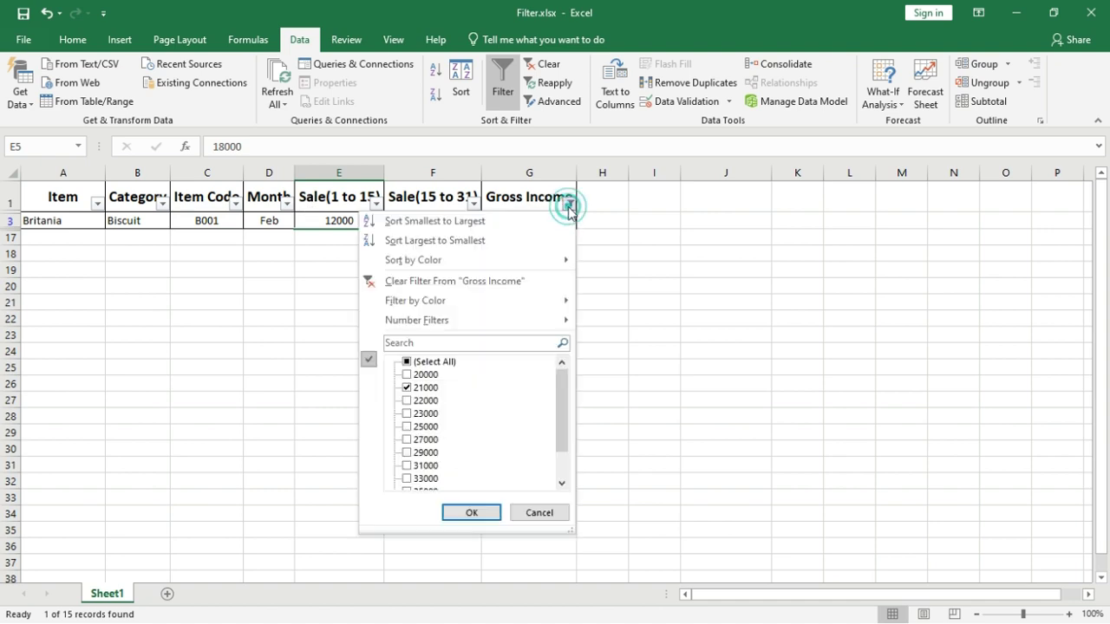
pyautogui.click(406, 389)
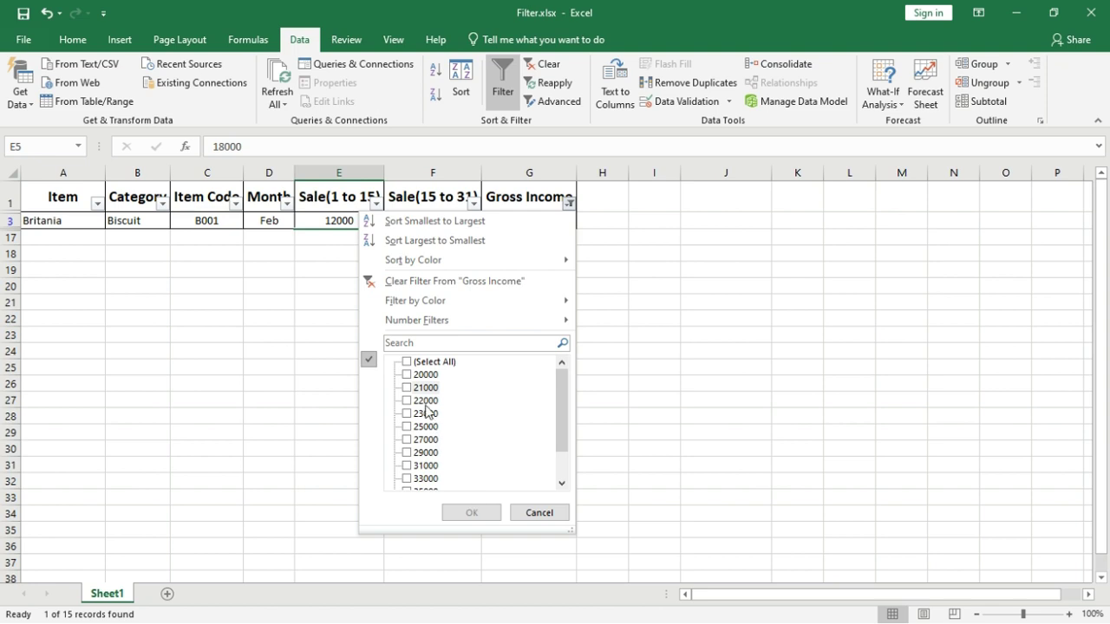
pyautogui.click(407, 364)
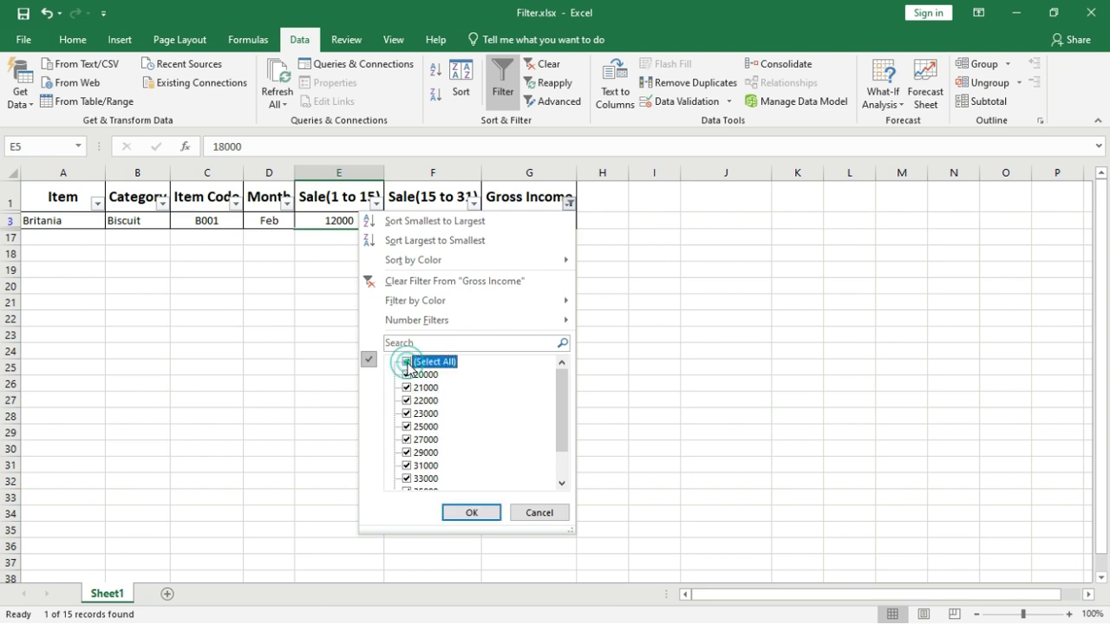
pyautogui.click(470, 511)
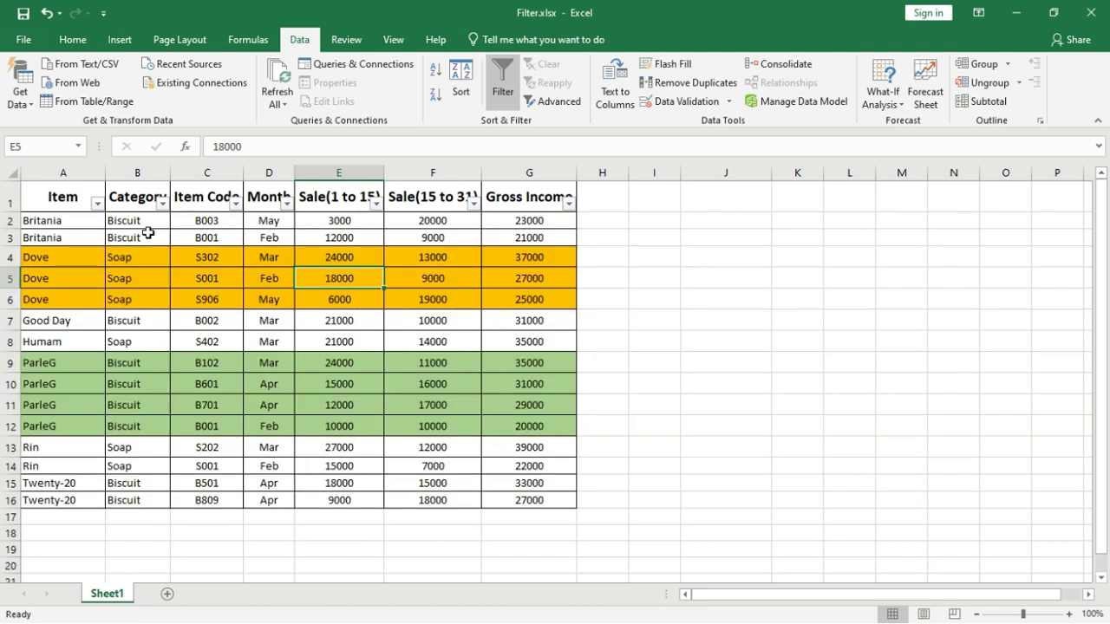
# Sort the table by cell color in the Item column, using the orange fill.
pyautogui.click(96, 204)
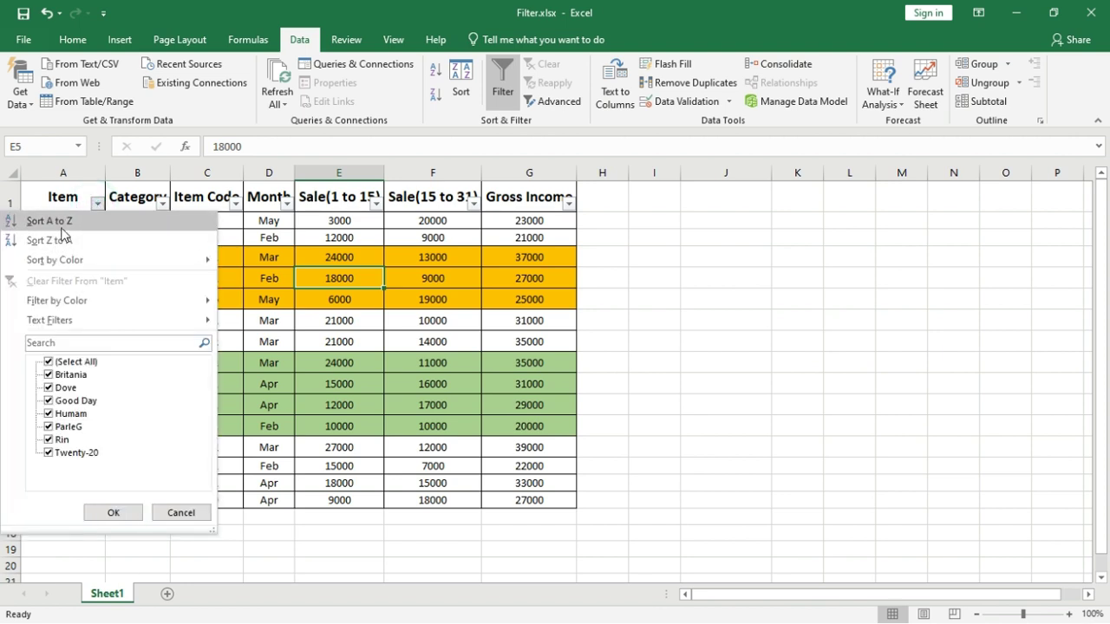
pyautogui.moveTo(82, 263)
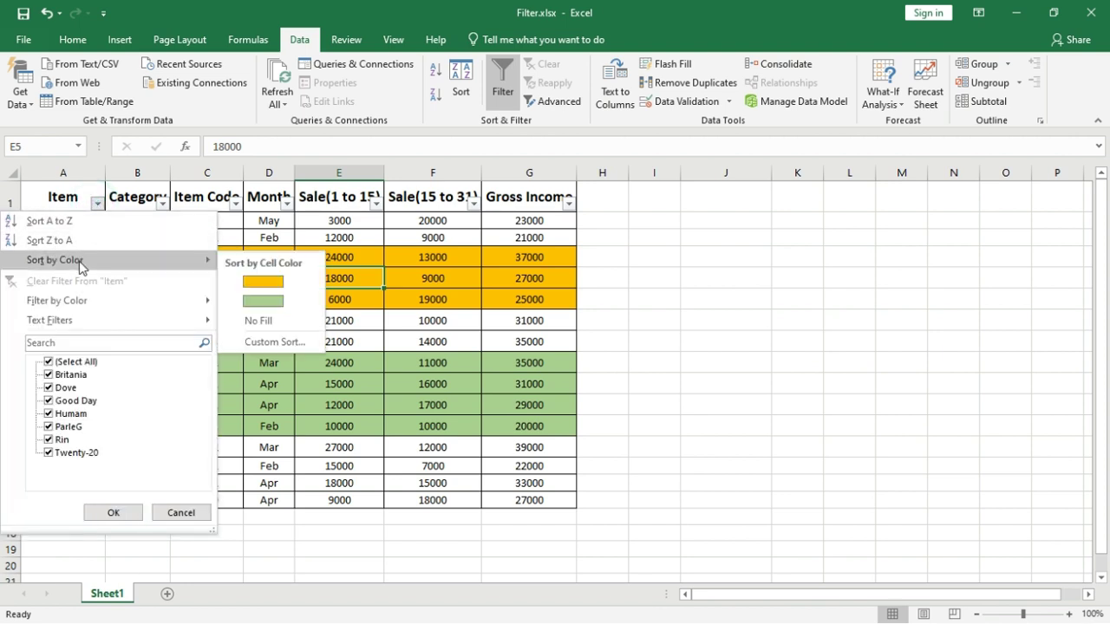
pyautogui.click(265, 283)
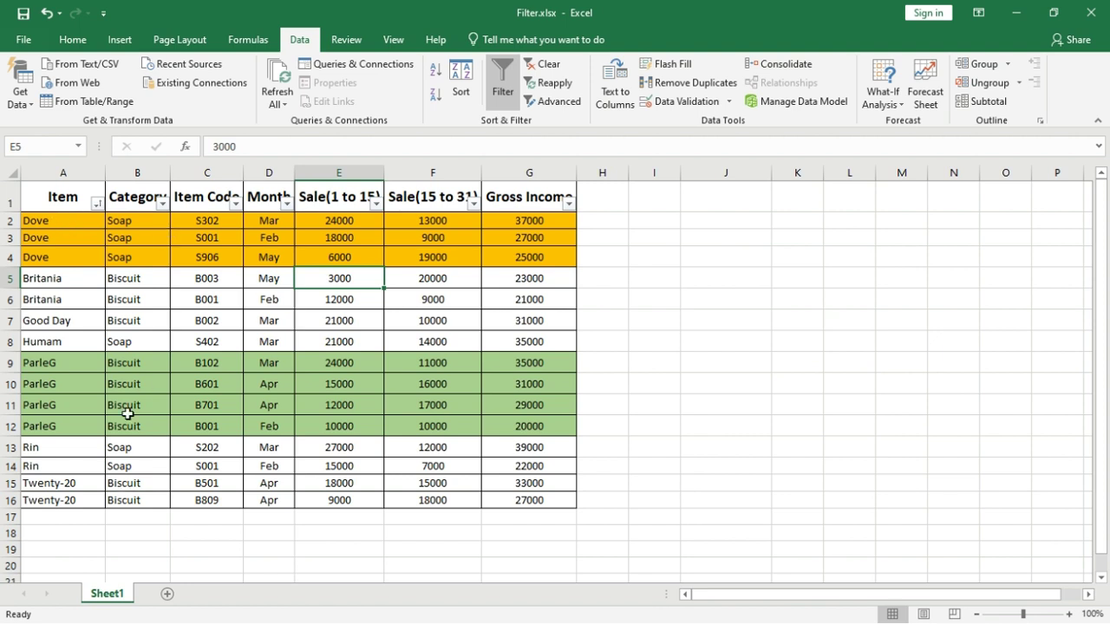
# Filter the Item column by the orange cell color.
pyautogui.click(100, 207)
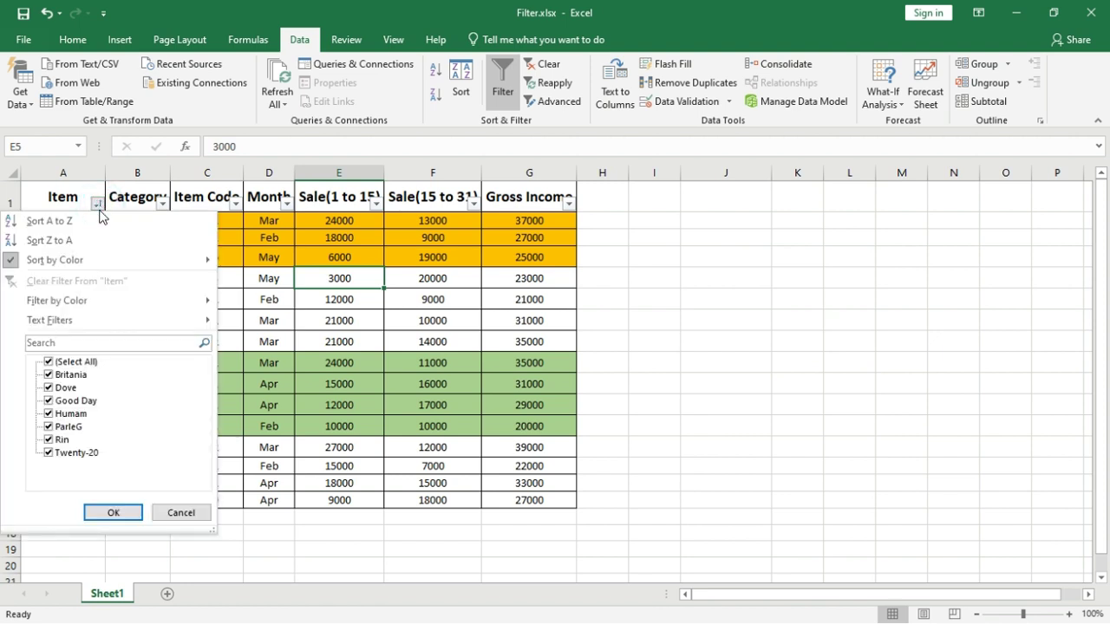
pyautogui.moveTo(98, 328)
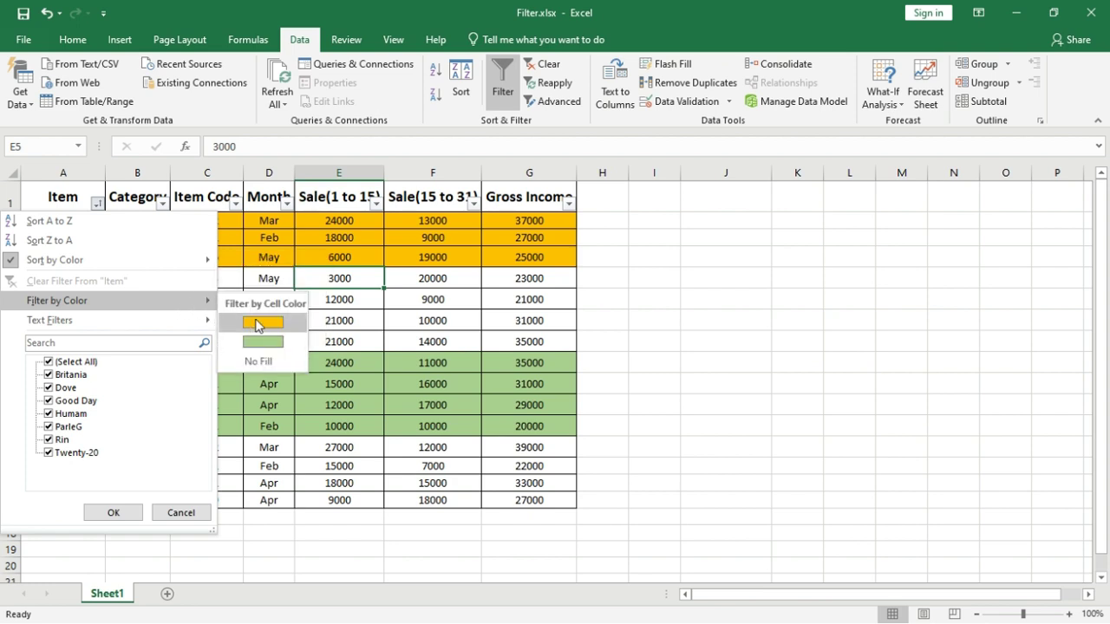
pyautogui.click(257, 323)
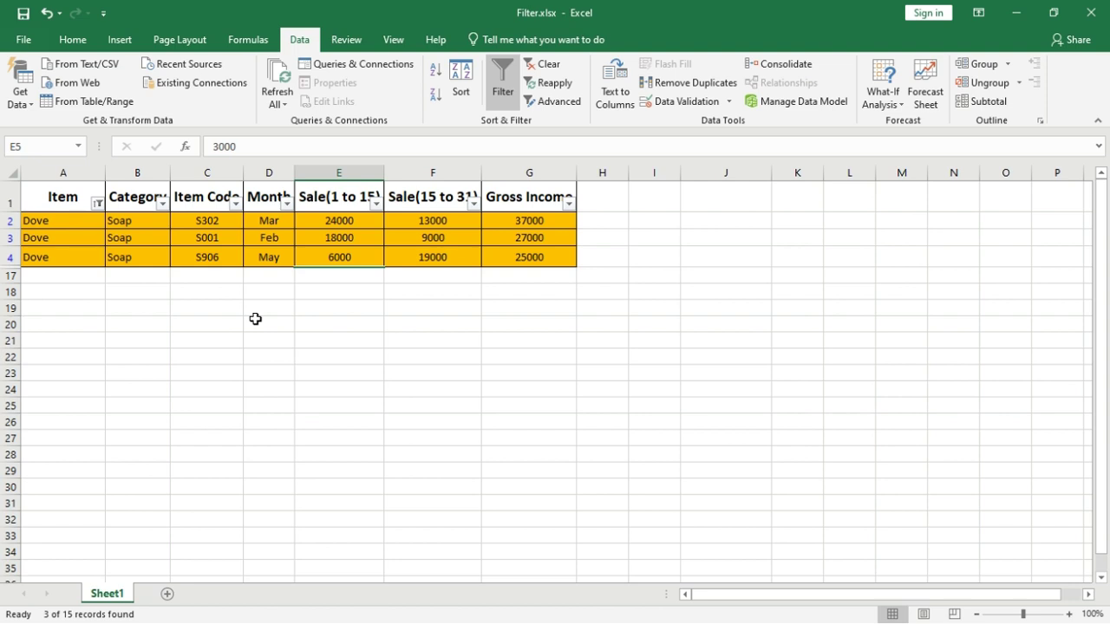
# Reselect all items in the Item filter to replace the color filter and show every row.
pyautogui.click(97, 203)
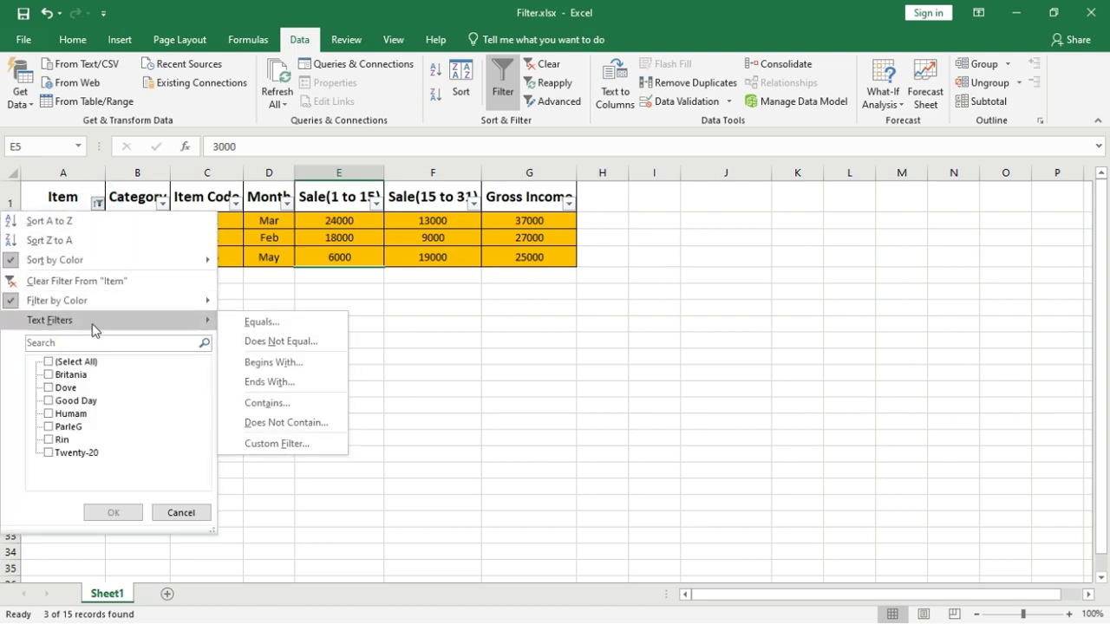
pyautogui.click(48, 361)
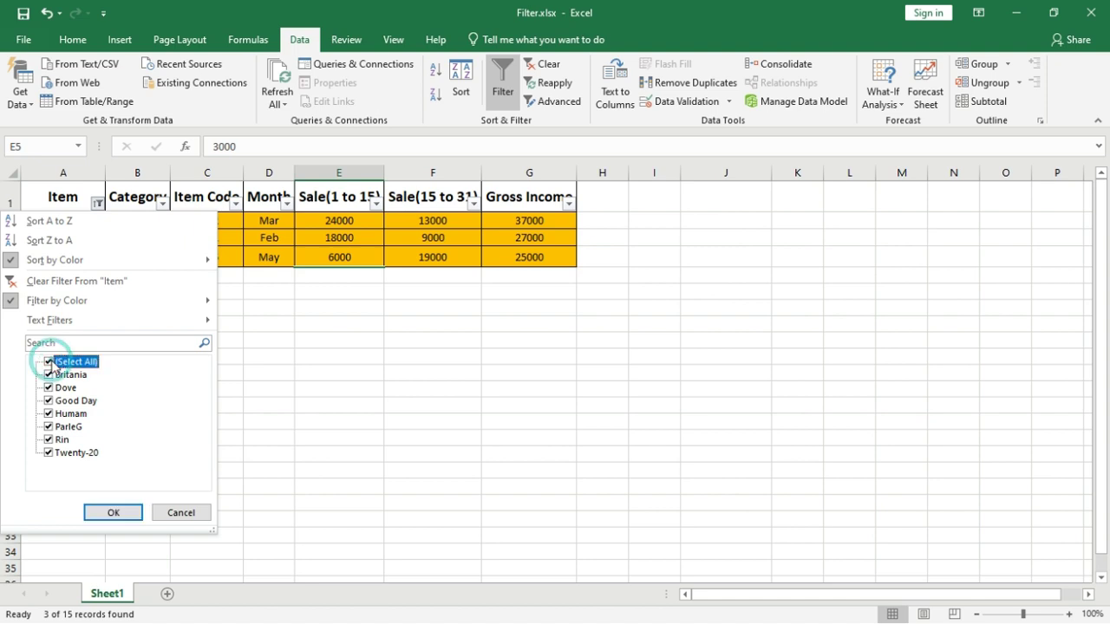
pyautogui.click(106, 510)
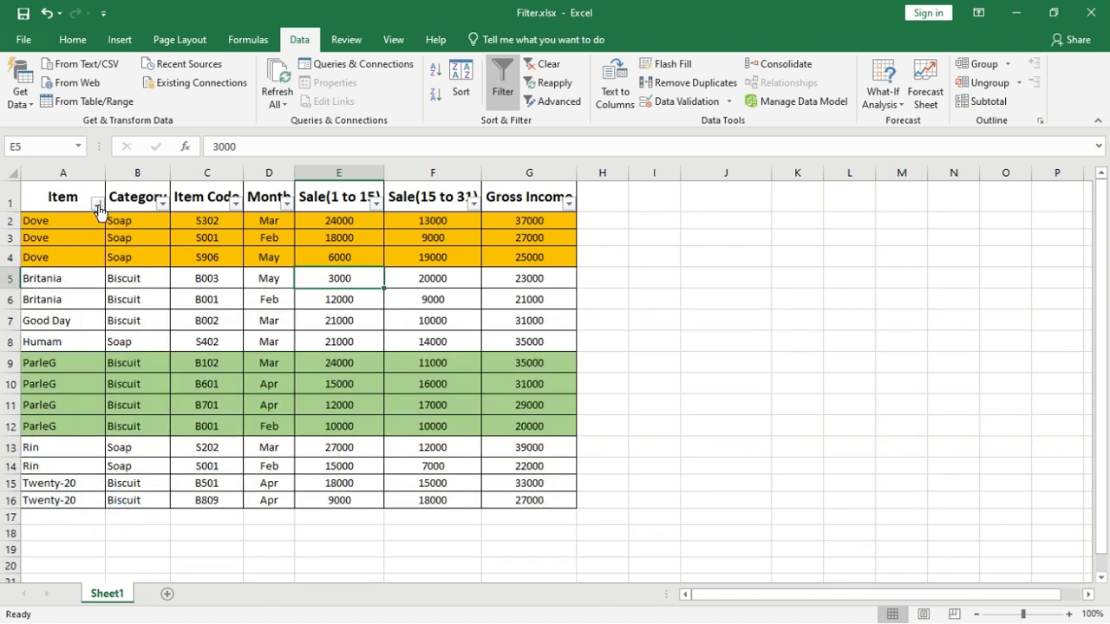
# Apply a custom text filter to the Item column showing rows where the item equals Rin.
pyautogui.click(98, 204)
pyautogui.moveTo(96, 321)
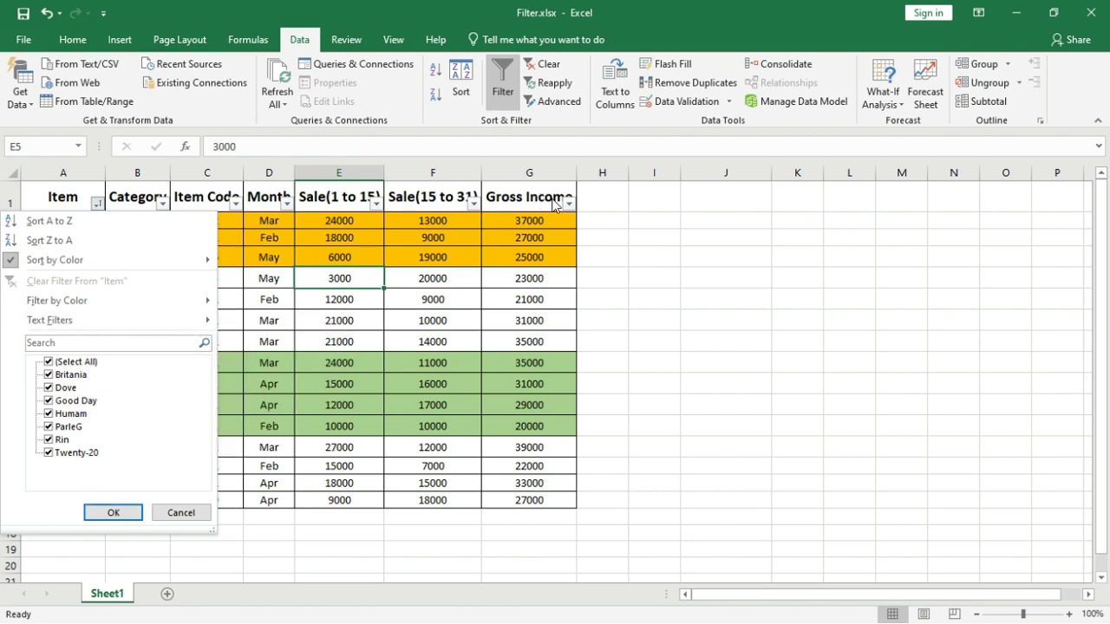
pyautogui.moveTo(199, 322)
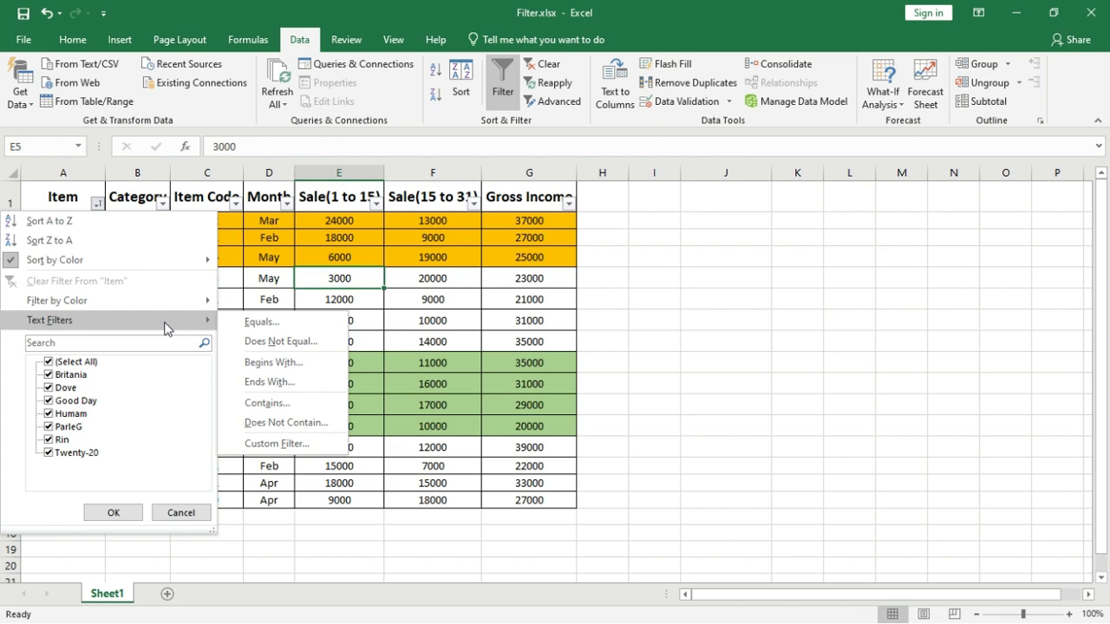
pyautogui.click(236, 326)
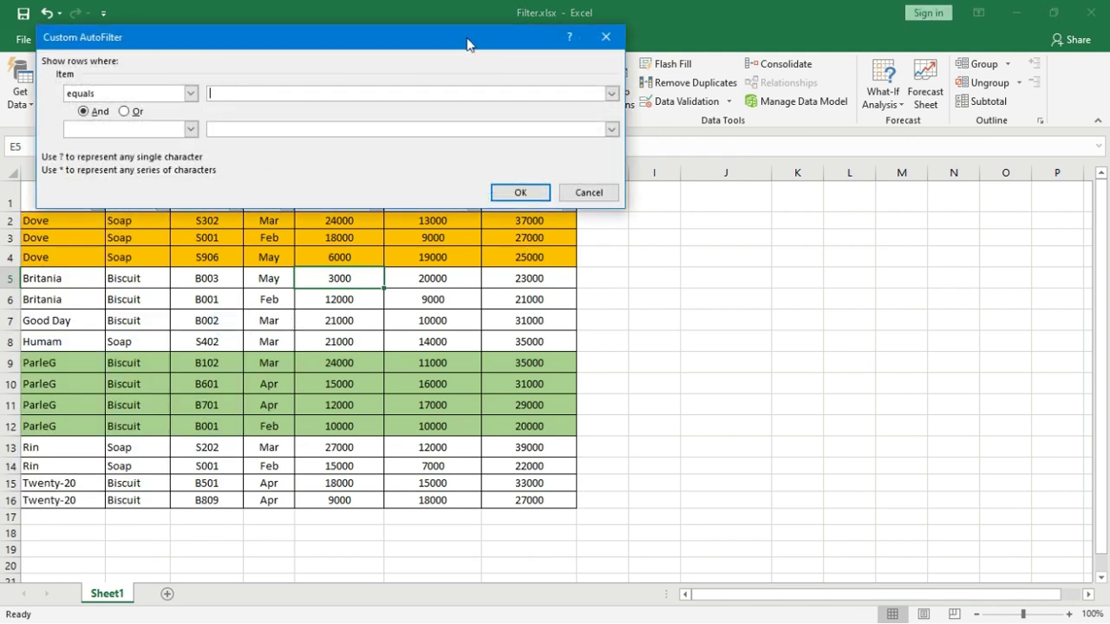
pyautogui.moveTo(466, 43); pyautogui.dragTo(820, 83)
pyautogui.click(656, 134)
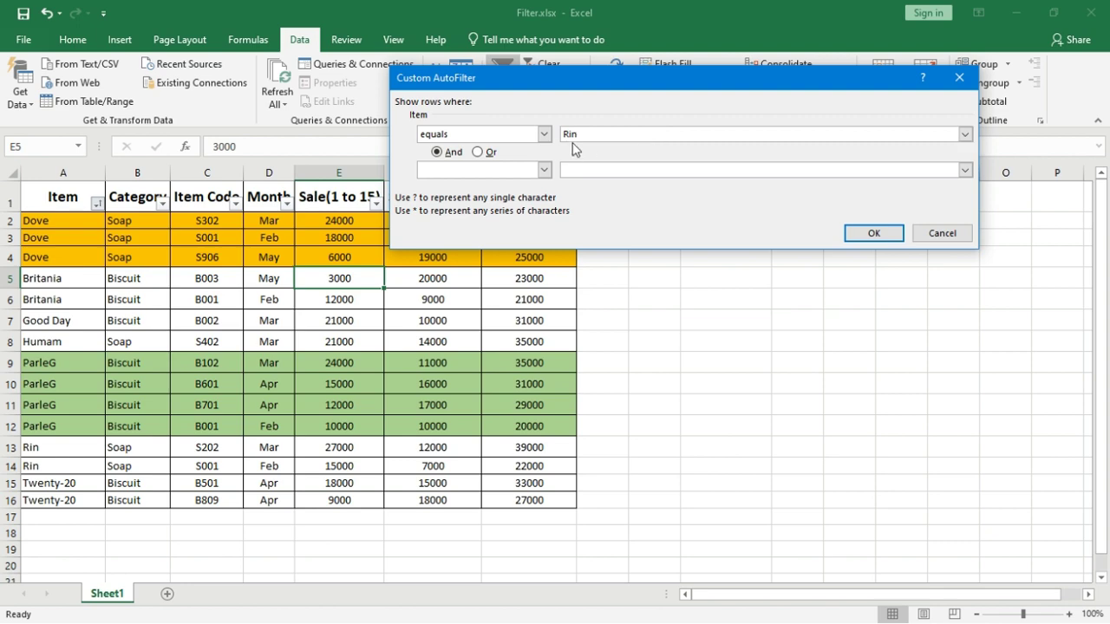
pyautogui.press('Tab')
pyautogui.press('Tab')
pyautogui.click(874, 234)
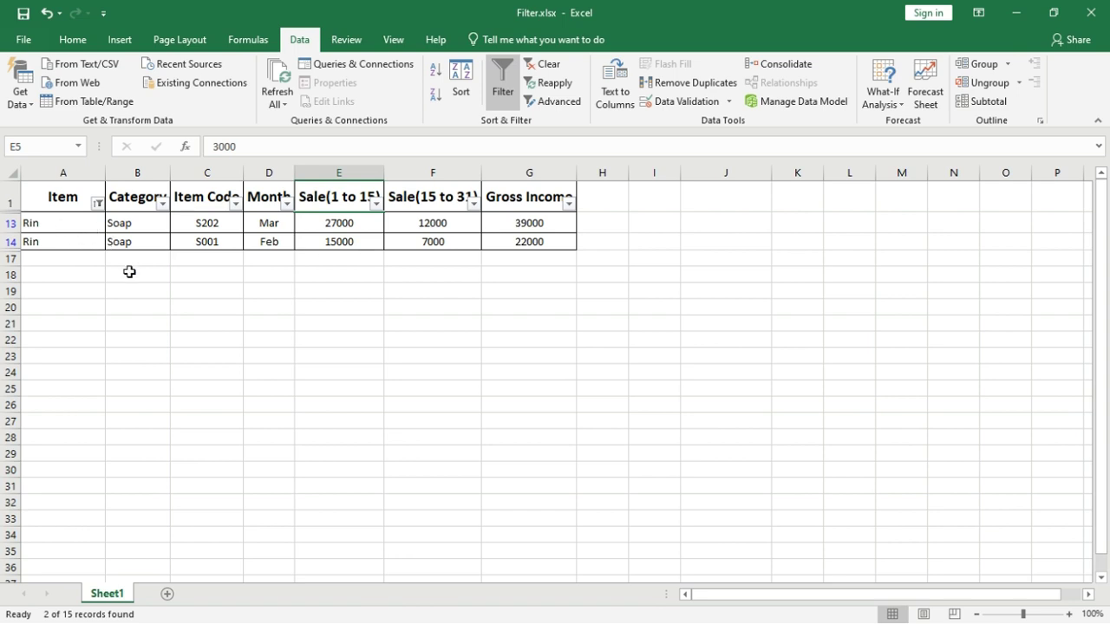
# Remove the Rin text filter by selecting all items in the Item column's filter.
pyautogui.click(97, 202)
pyautogui.click(48, 362)
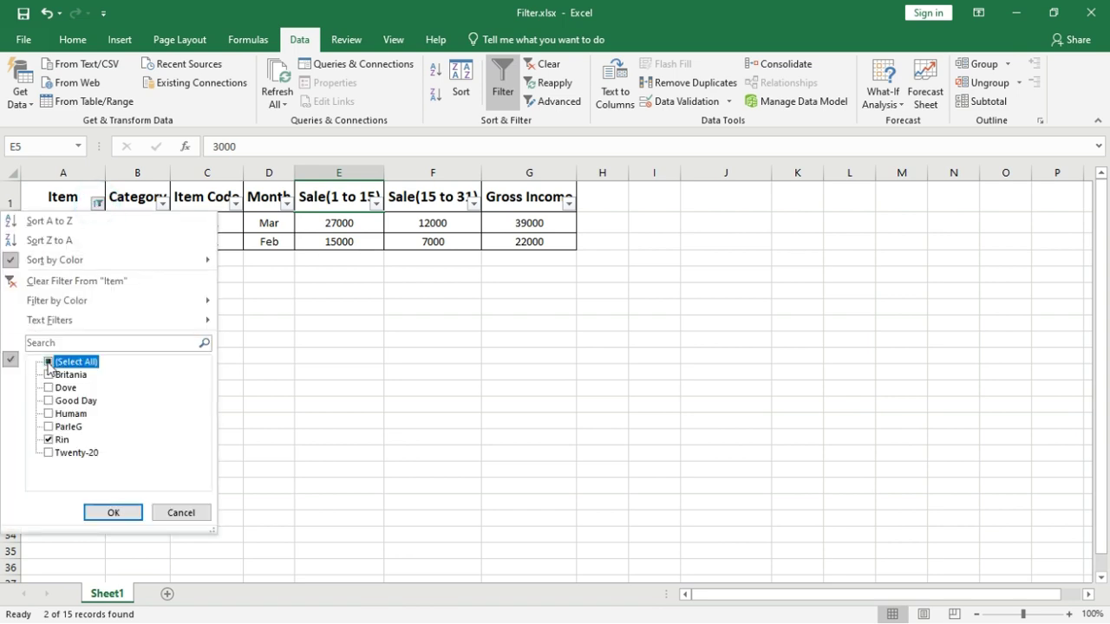
pyautogui.click(113, 512)
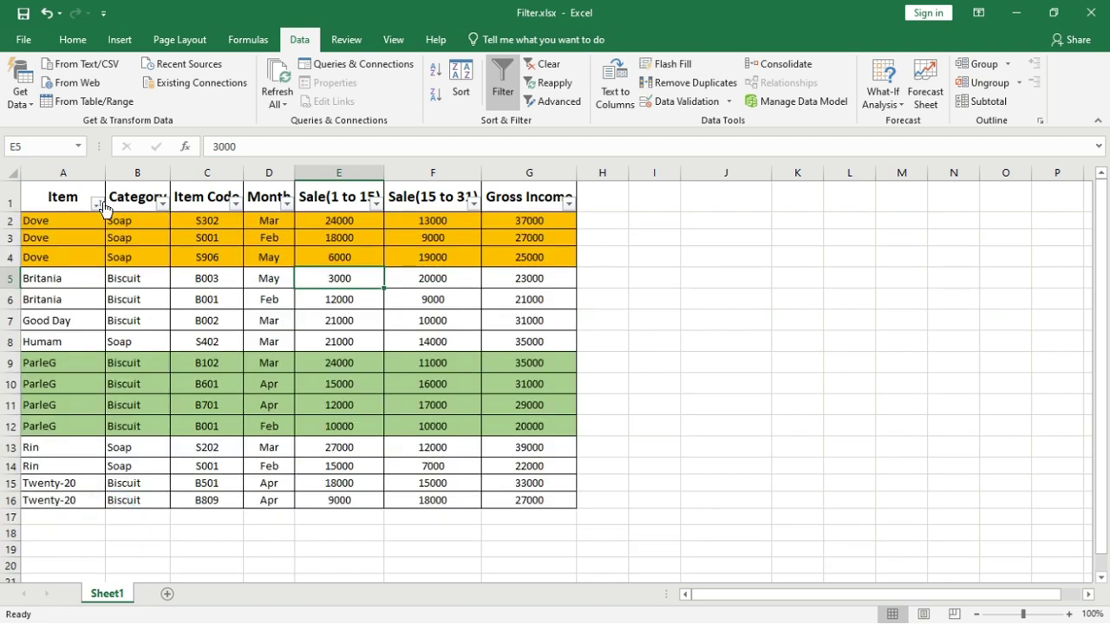
# Filter the Gross Income column to values greater than 35000, and undo that filter.
pyautogui.click(568, 204)
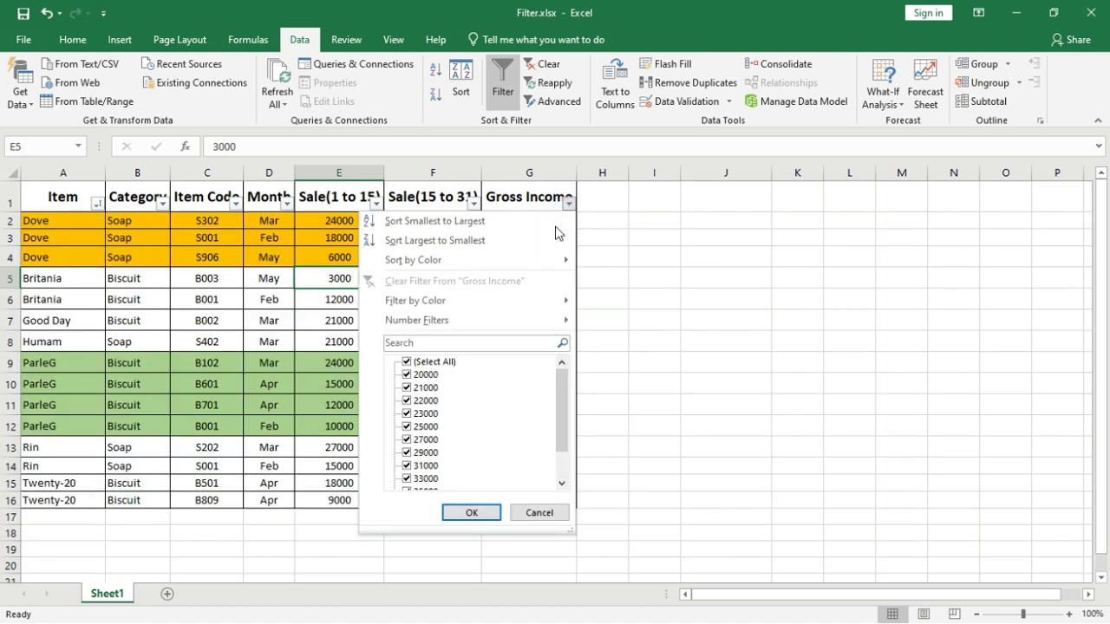
pyautogui.moveTo(485, 320)
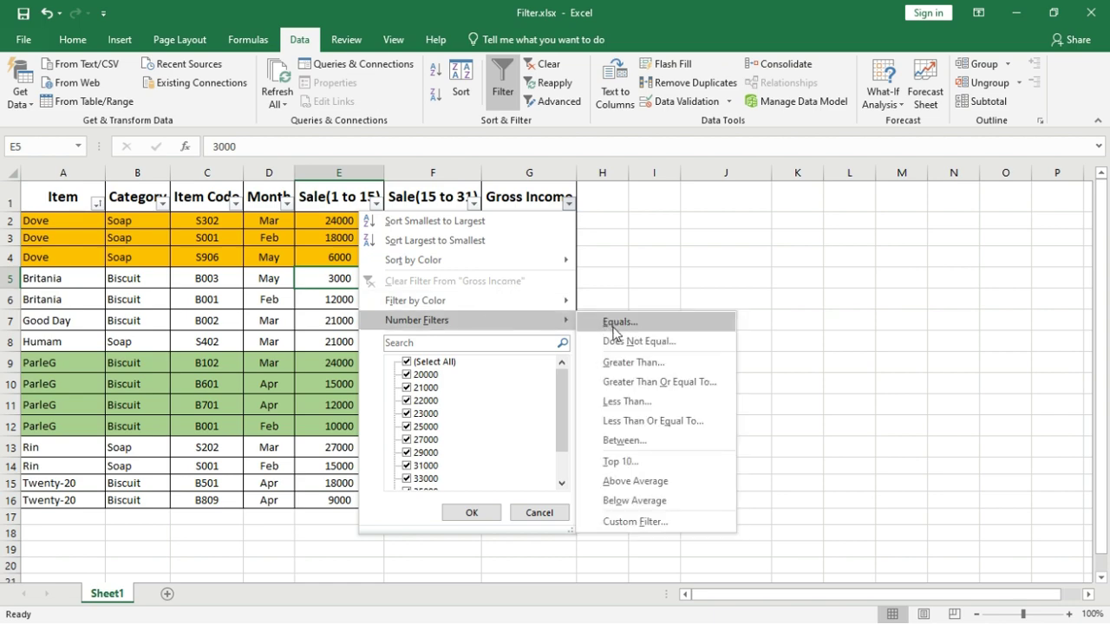
pyautogui.click(629, 365)
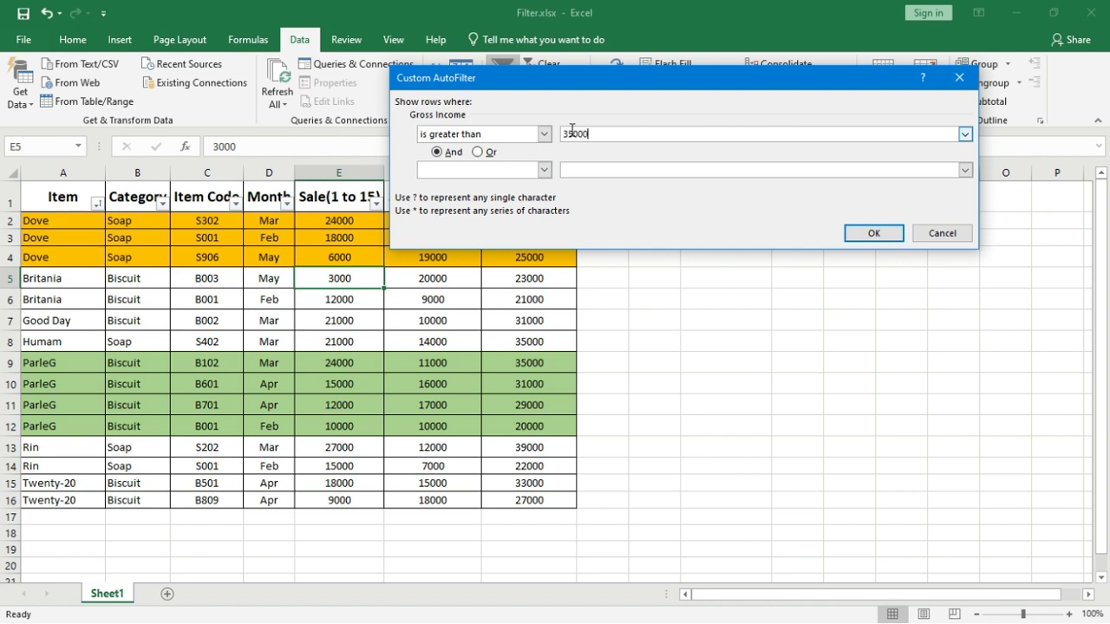
pyautogui.click(872, 232)
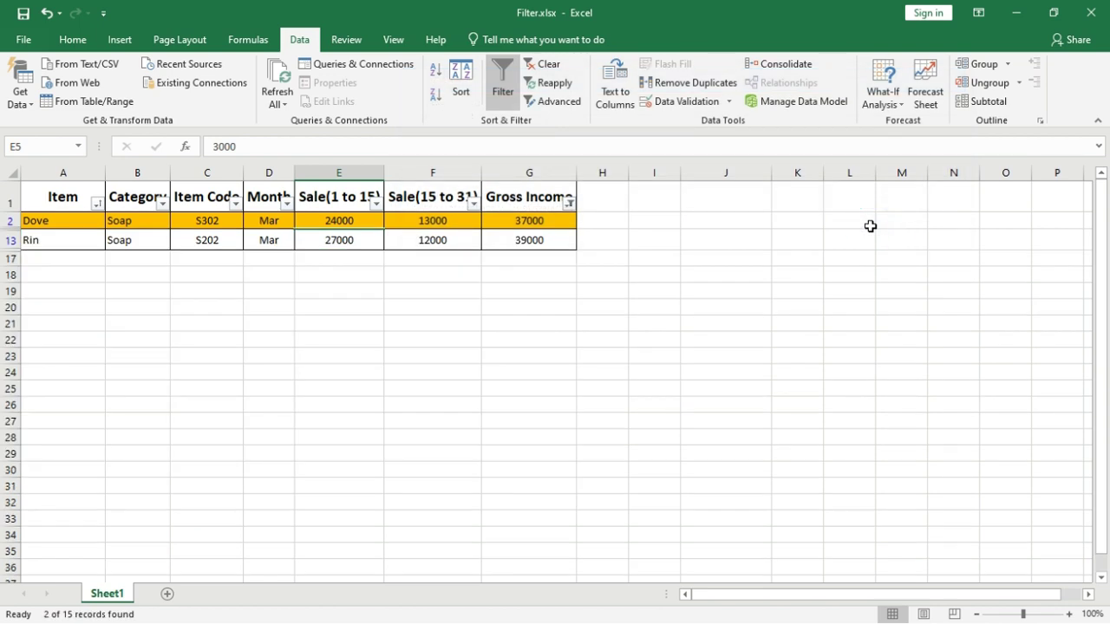
pyautogui.hotkey('ctrl', 'z')
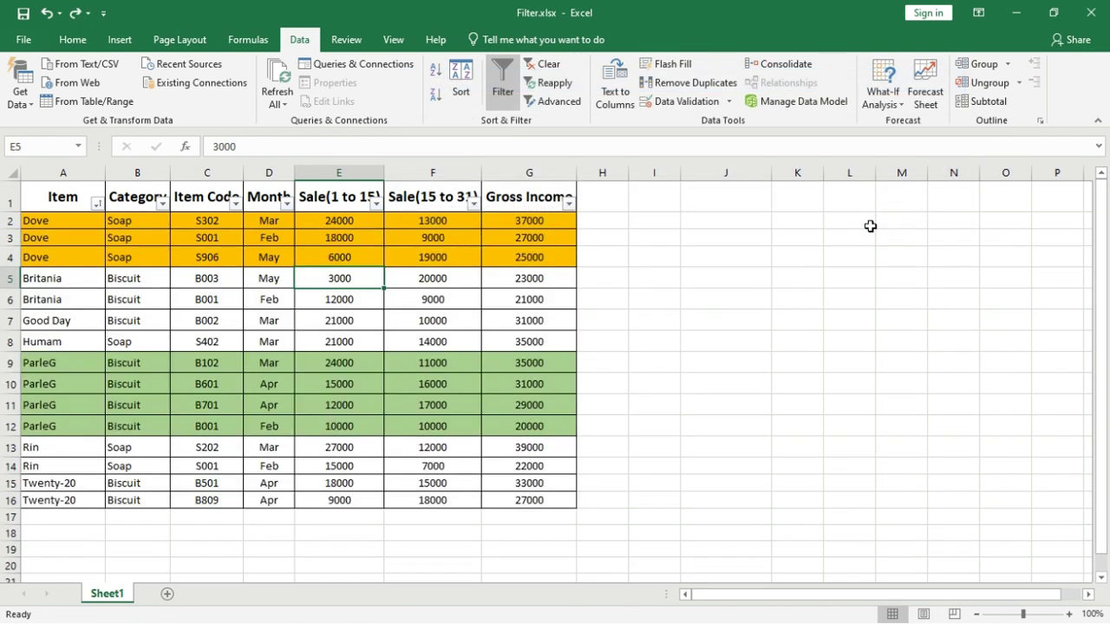
# Apply a Between number filter with a lower and an upper limit to the Gross Income column.
pyautogui.click(569, 202)
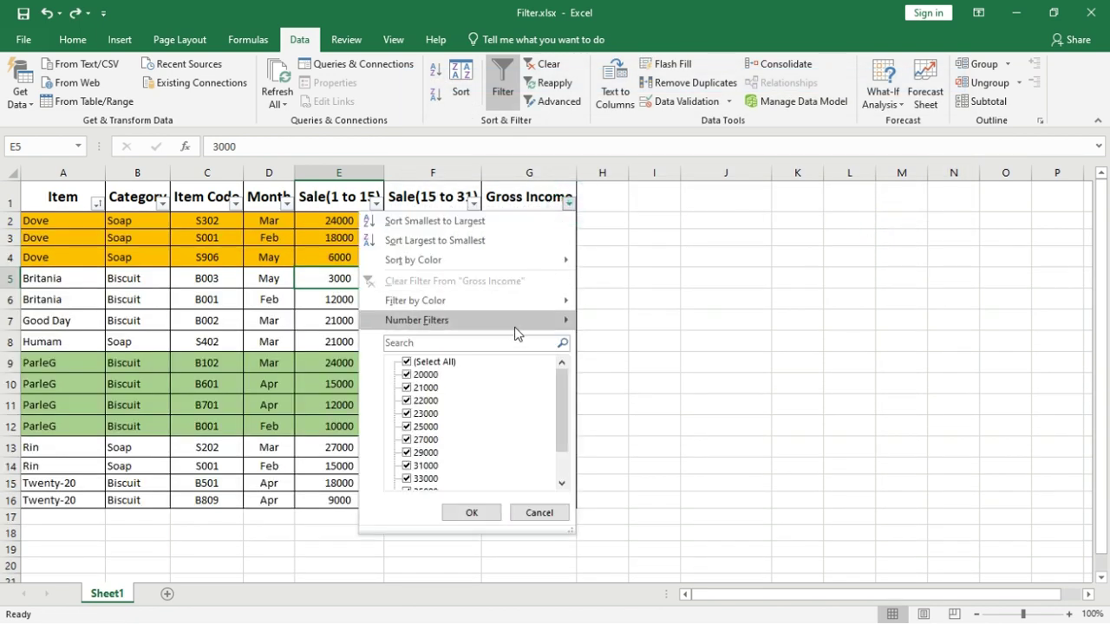
pyautogui.moveTo(517, 328)
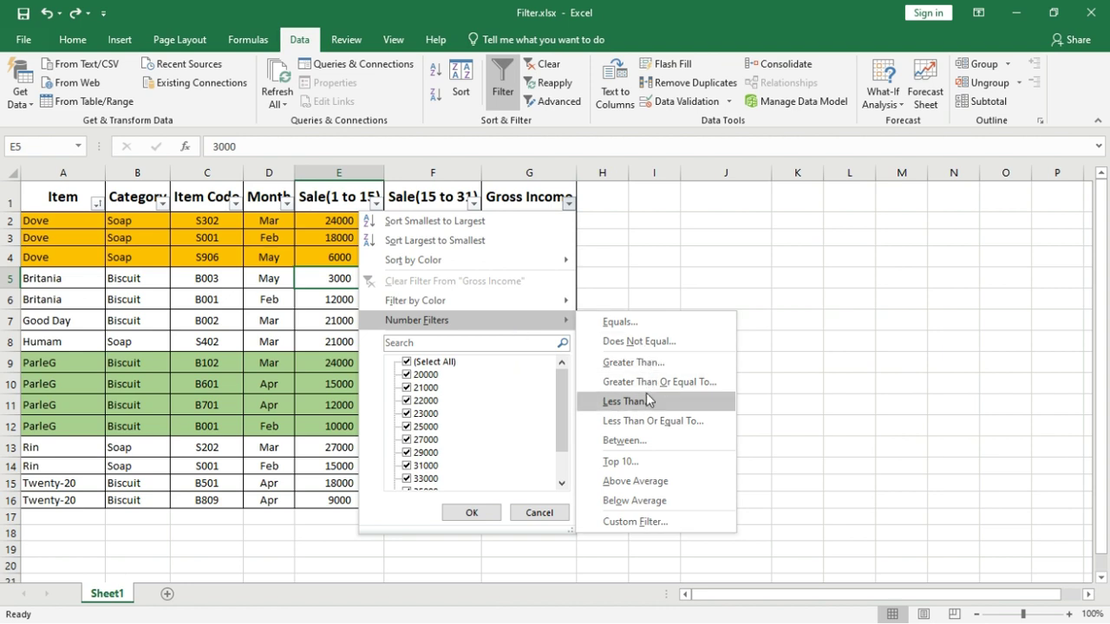
pyautogui.click(631, 440)
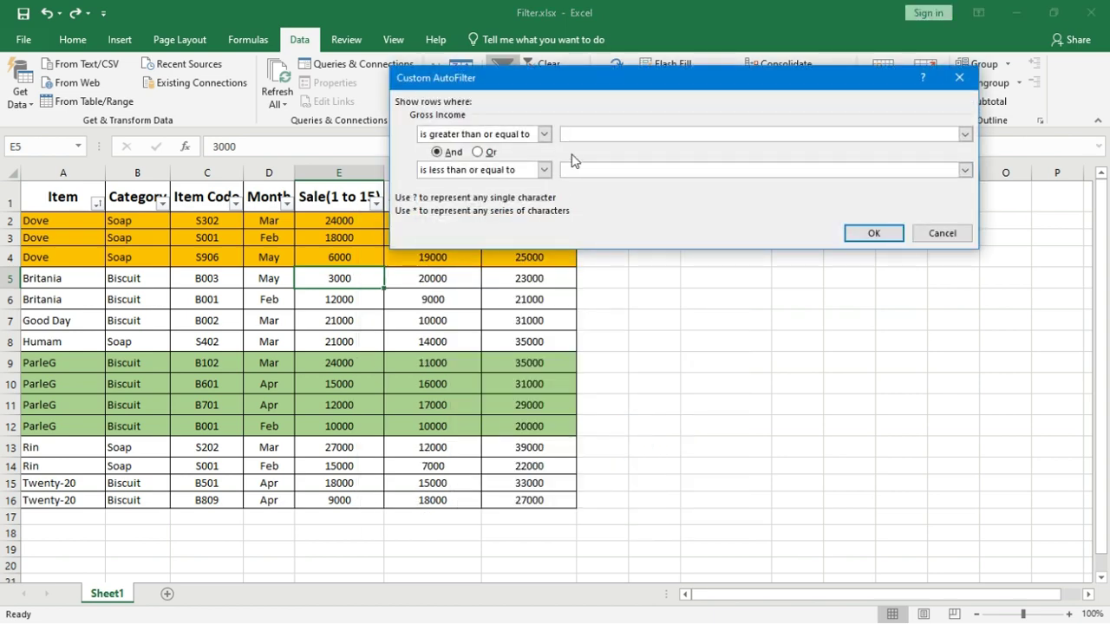
pyautogui.press('BackSpace')
pyautogui.click(589, 170)
pyautogui.click(877, 233)
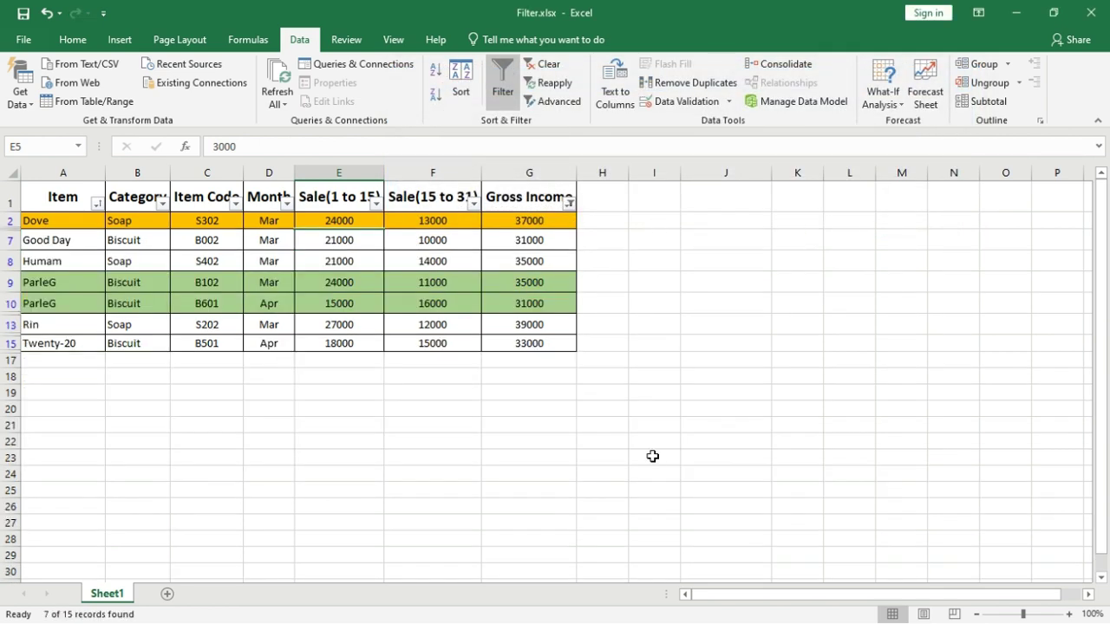
# Clear the table's filter and sort state and turn off filtering for the header row.
pyautogui.click(544, 64)
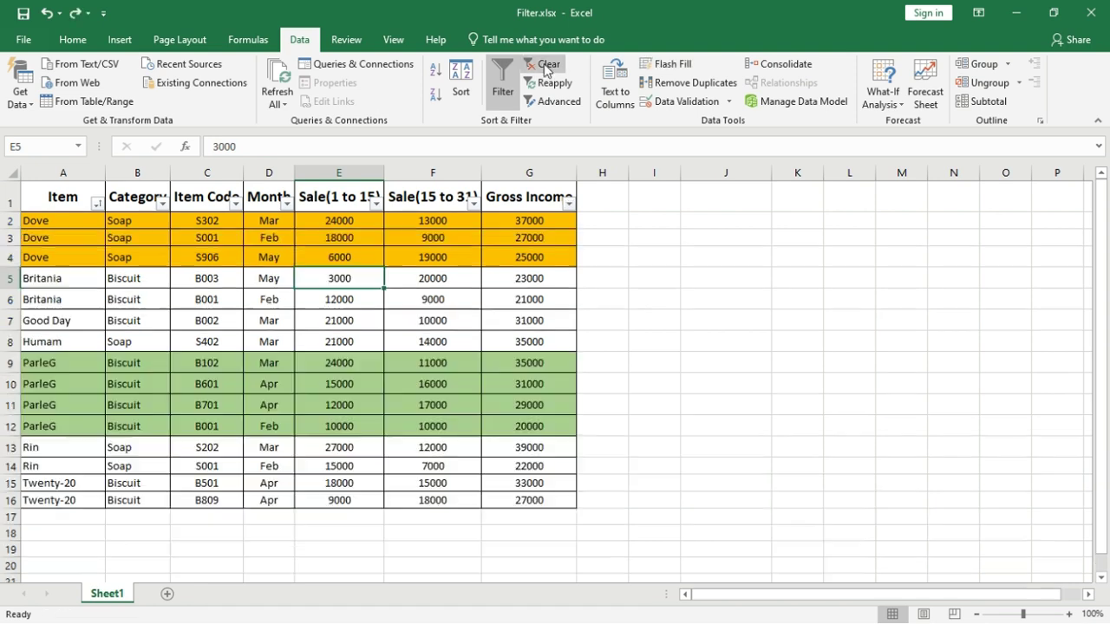
pyautogui.click(549, 65)
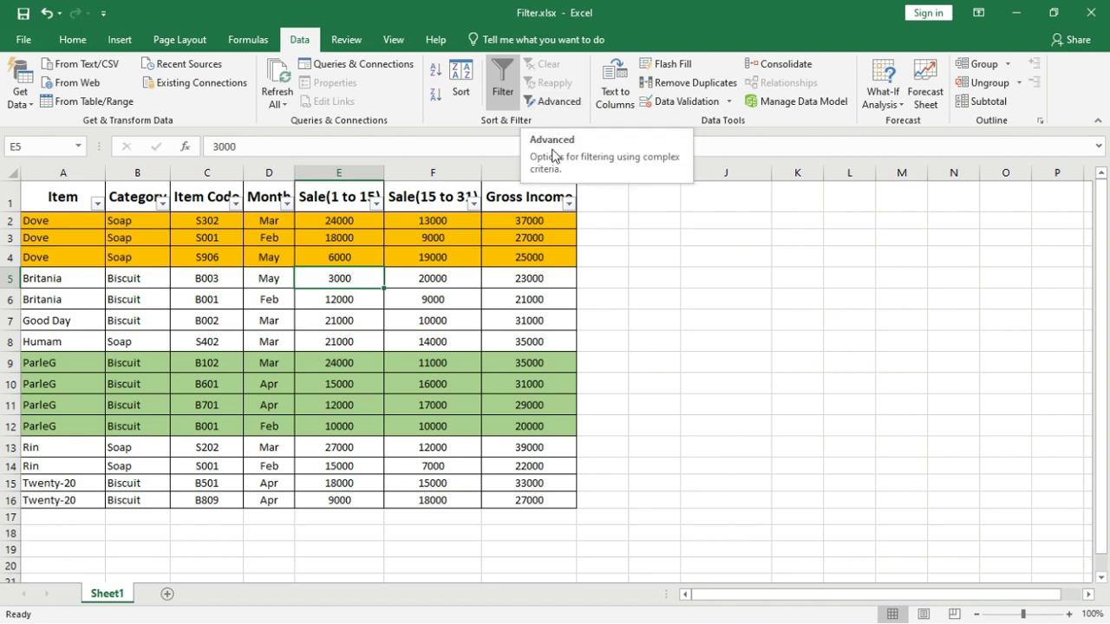
pyautogui.click(497, 93)
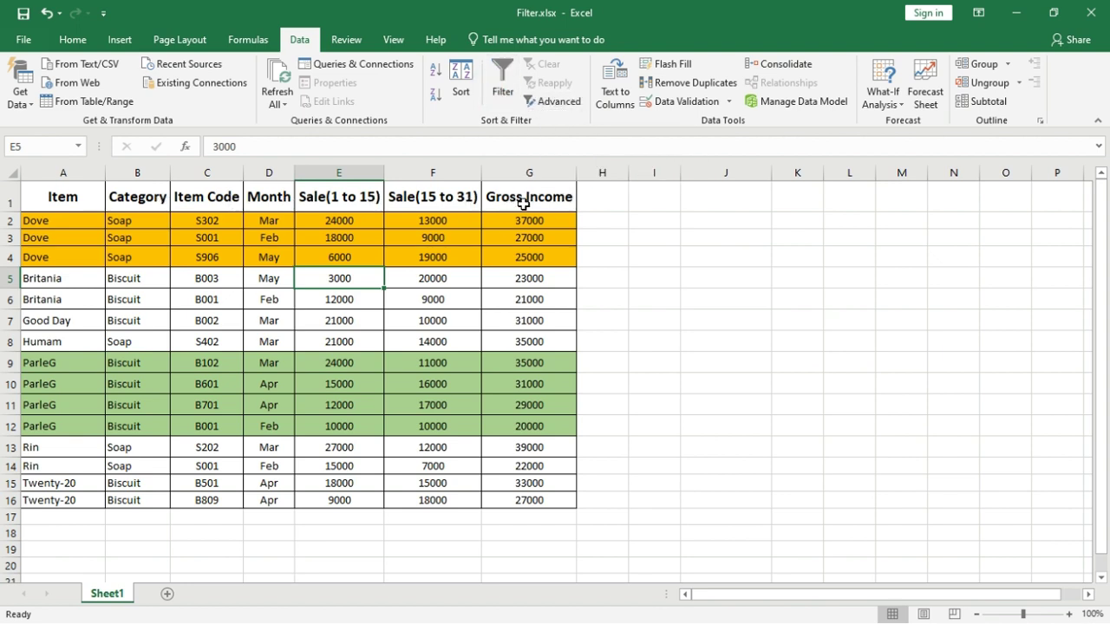
# Copy the header row A1:G1 and paste it below the table starting at cell A18.
pyautogui.moveTo(525, 202); pyautogui.dragTo(63, 197)
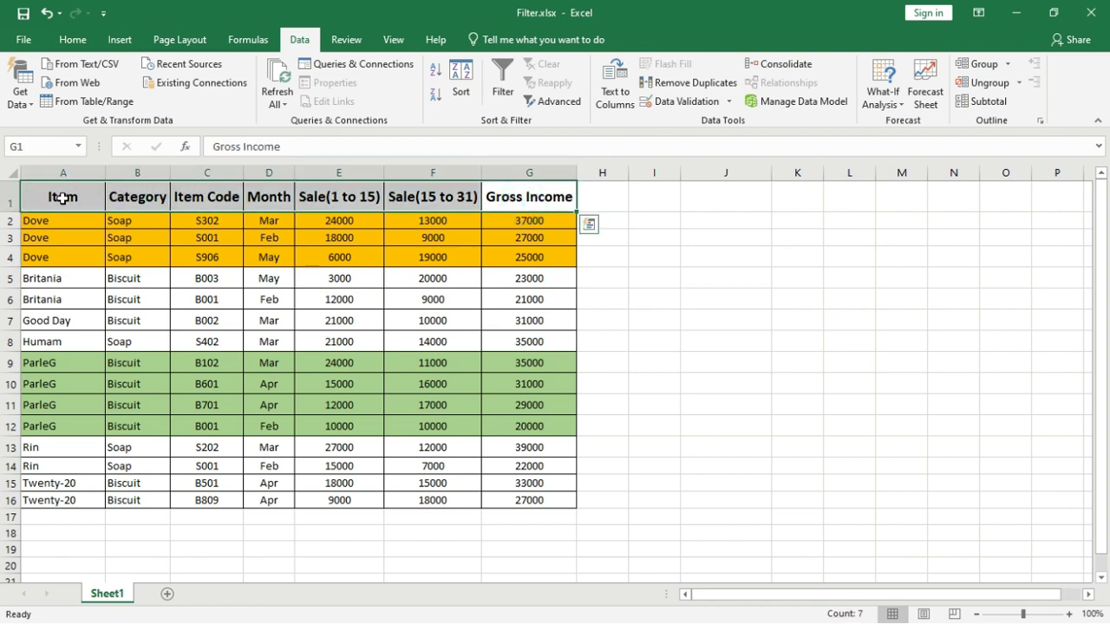
pyautogui.rightClick(62, 198)
pyautogui.click(82, 231)
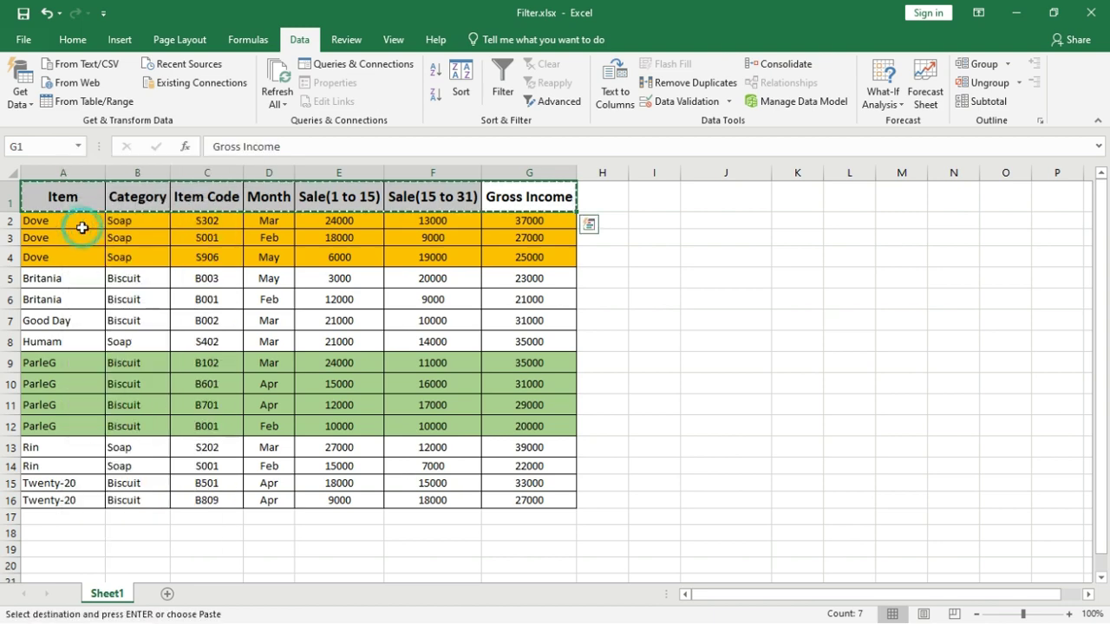
pyautogui.click(86, 531)
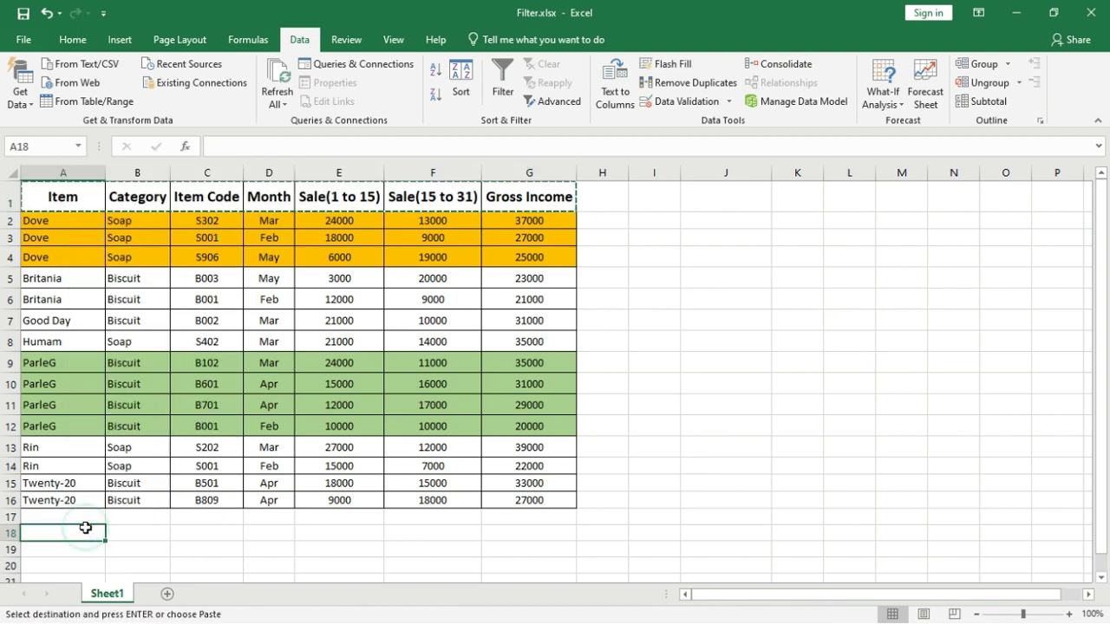
pyautogui.rightClick(87, 532)
pyautogui.click(119, 254)
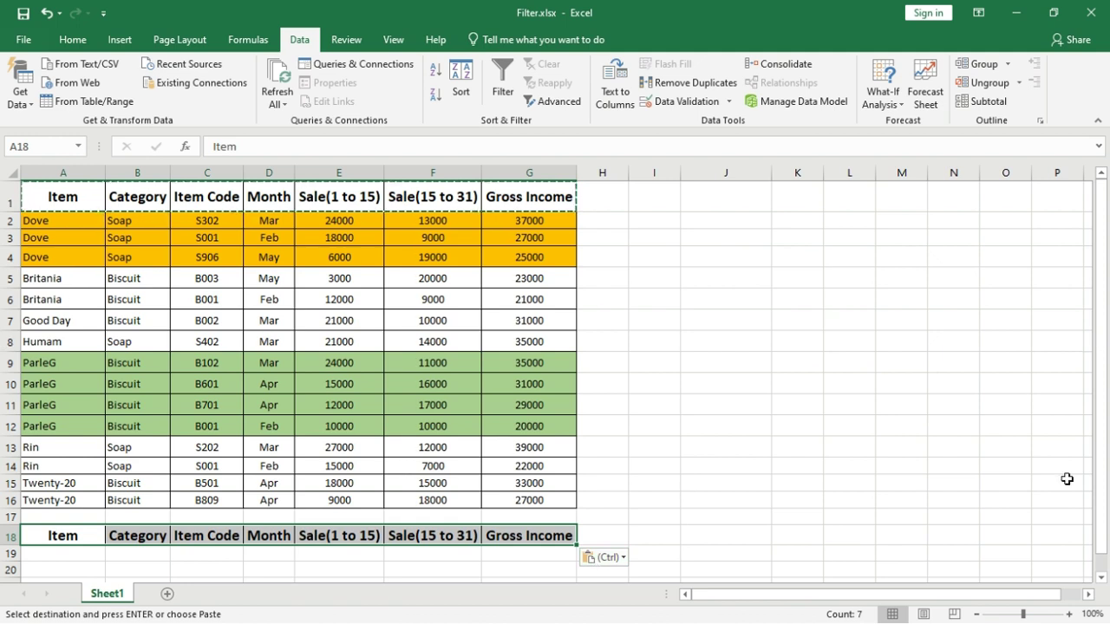
# Enter the criterion >30000 under the copied Gross Income header in cell G19.
pyautogui.click(535, 553)
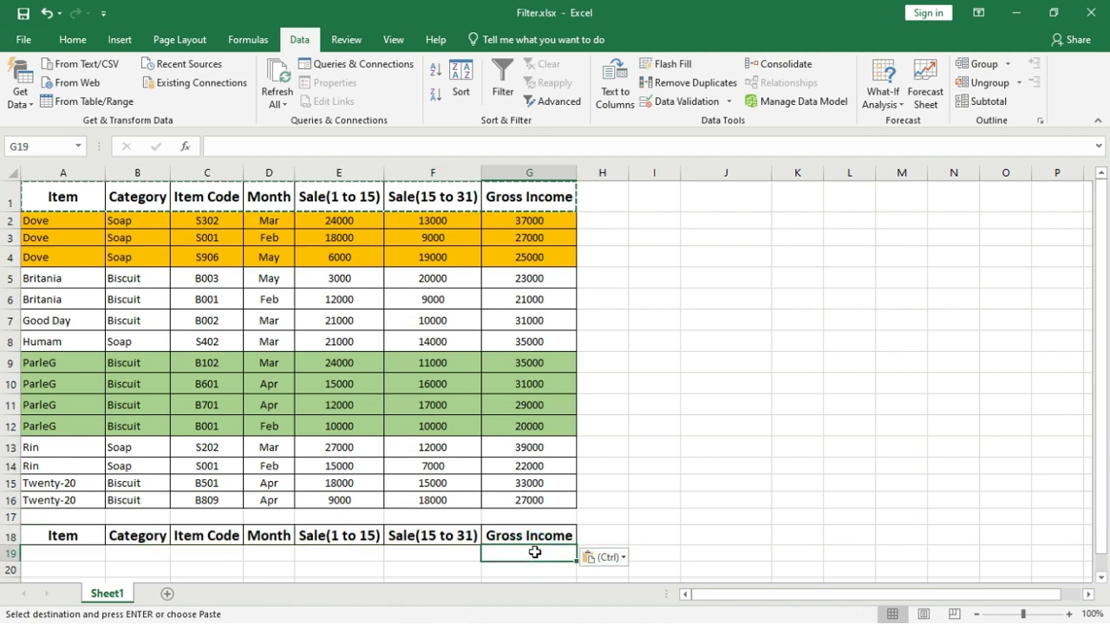
pyautogui.write('>')
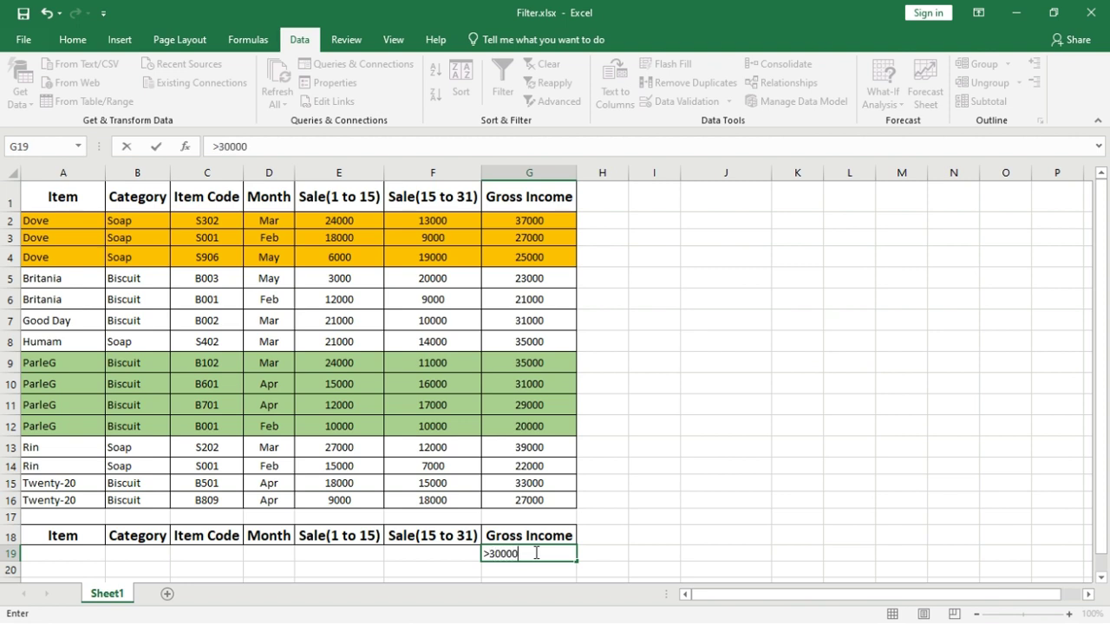
pyautogui.write('30000')
pyautogui.press('Return')
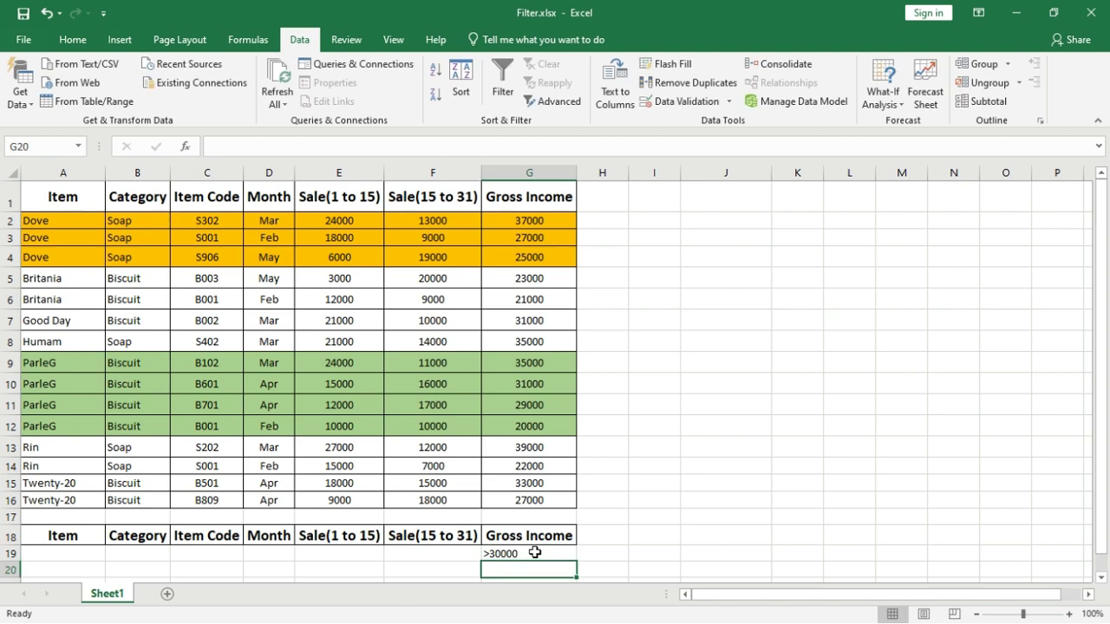
# Set up an Advanced Filter with list range A1:G16 and criteria range G18:G19.
pyautogui.click(535, 553)
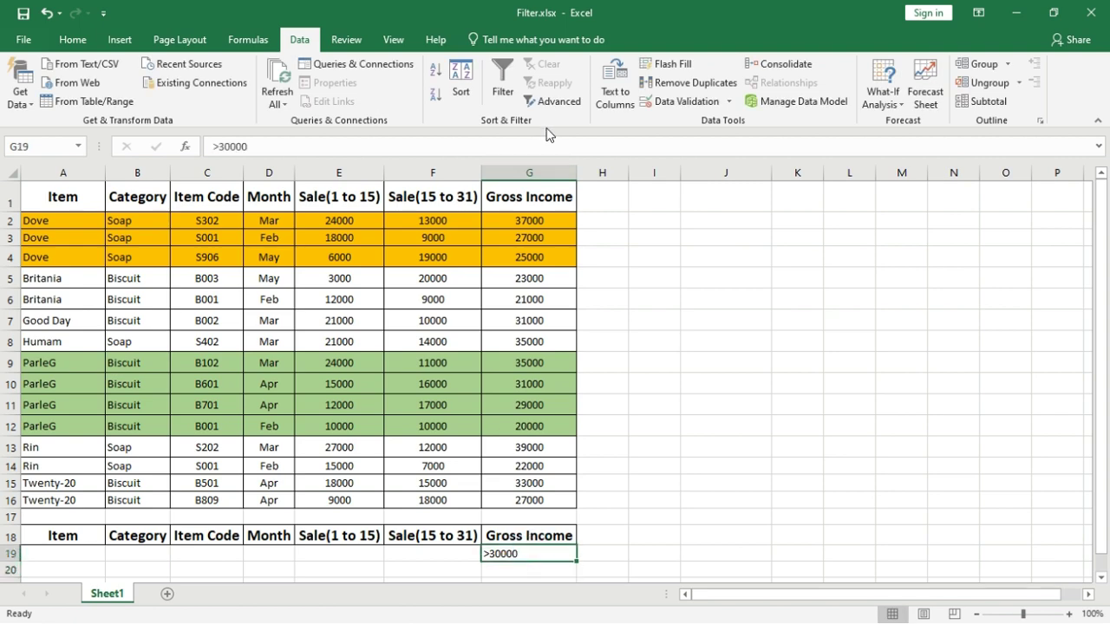
pyautogui.click(558, 102)
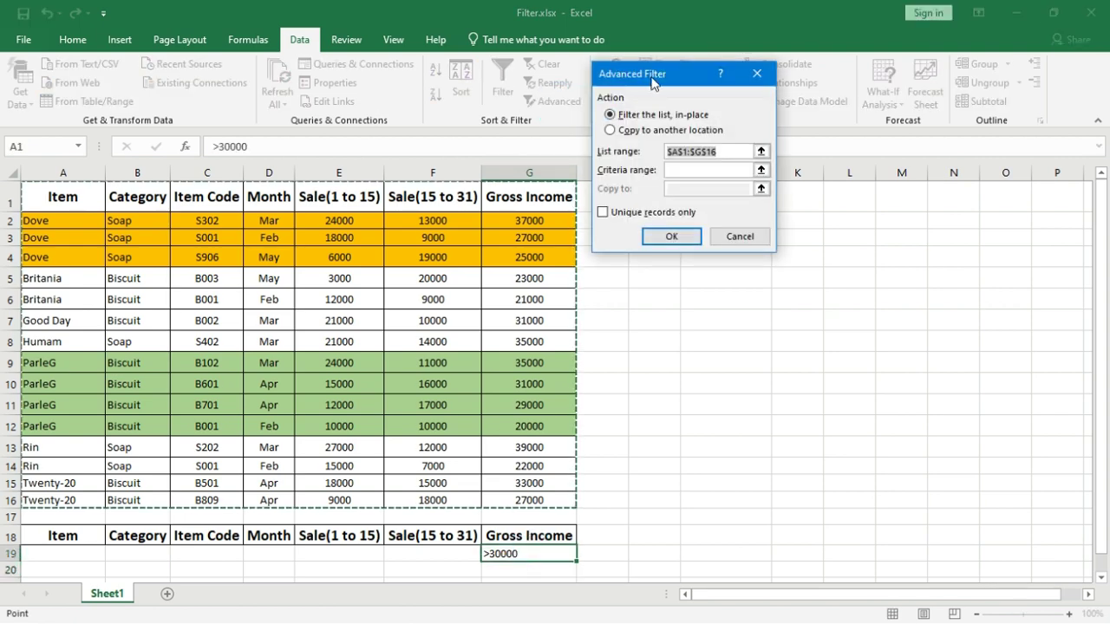
pyautogui.moveTo(652, 78); pyautogui.dragTo(729, 111)
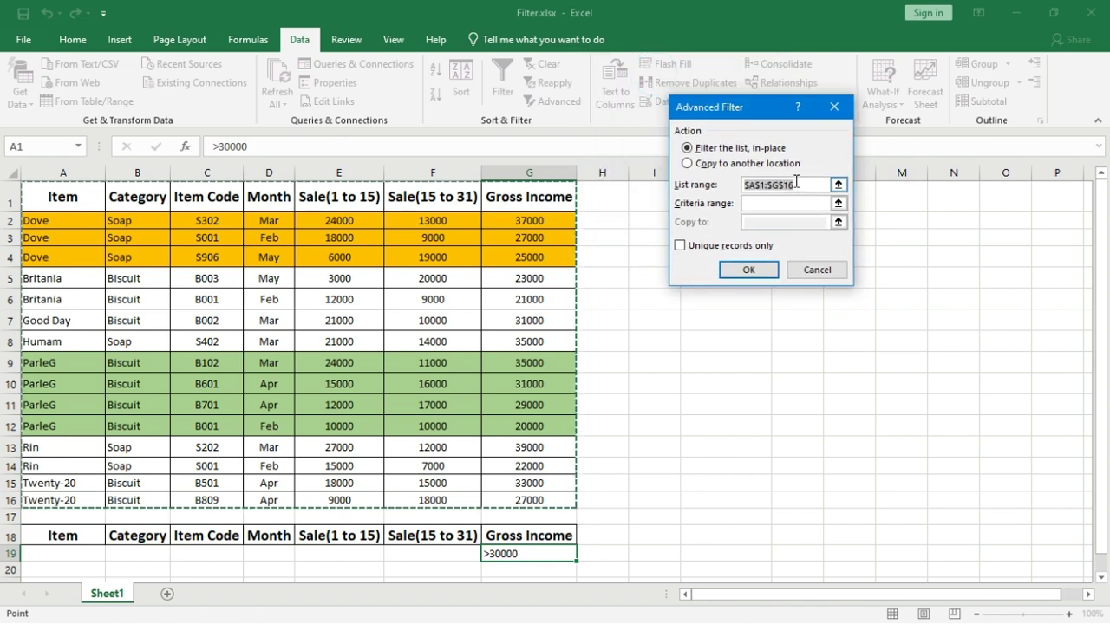
pyautogui.moveTo(805, 187); pyautogui.dragTo(741, 188)
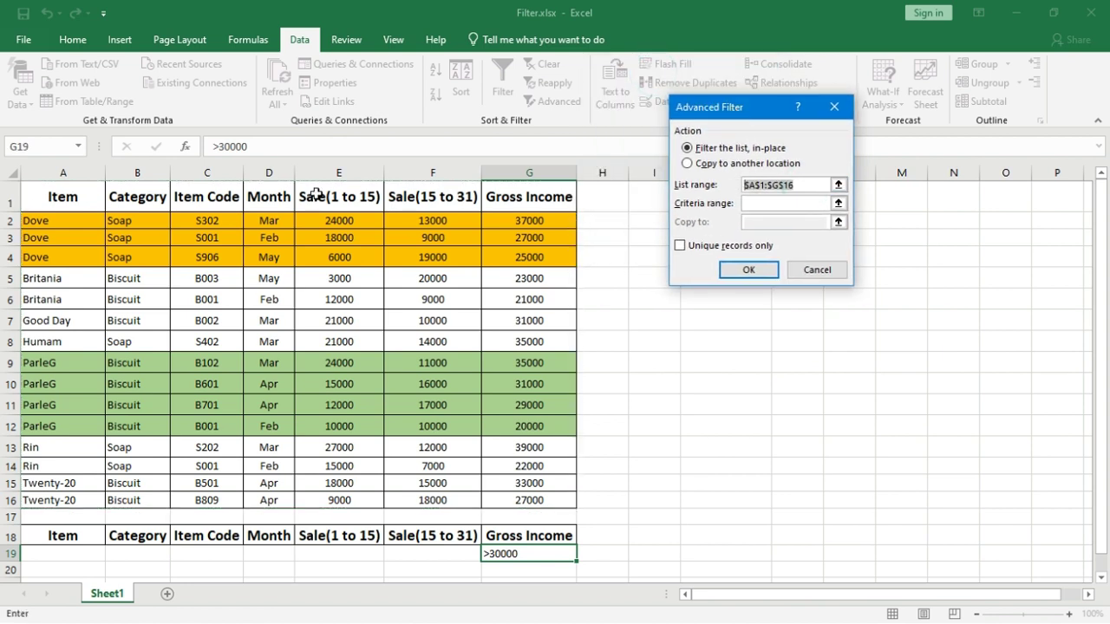
pyautogui.moveTo(70, 192); pyautogui.dragTo(524, 502)
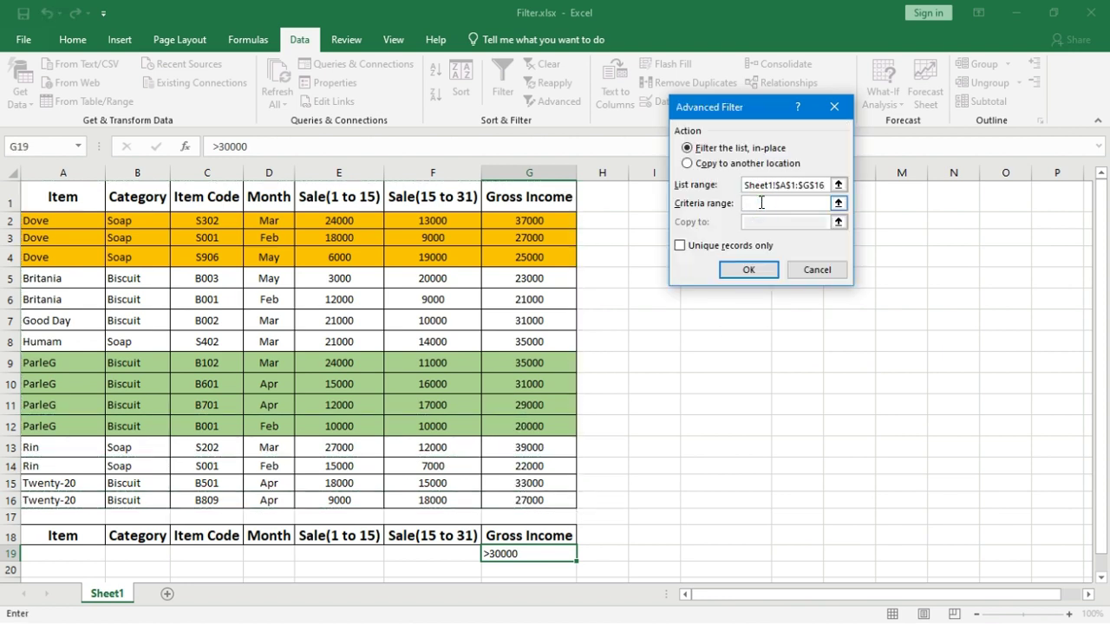
pyautogui.click(761, 203)
pyautogui.moveTo(516, 539); pyautogui.dragTo(516, 556)
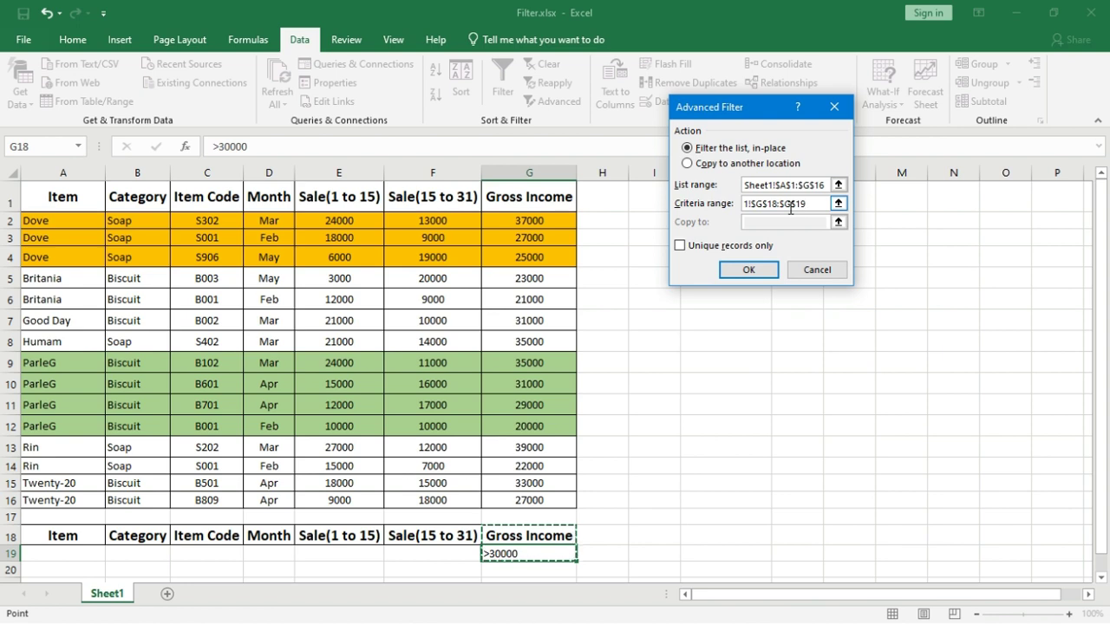
# Run the Advanced Filter with its results copied to another location starting at cell J2.
pyautogui.moveTo(771, 107); pyautogui.dragTo(461, 65)
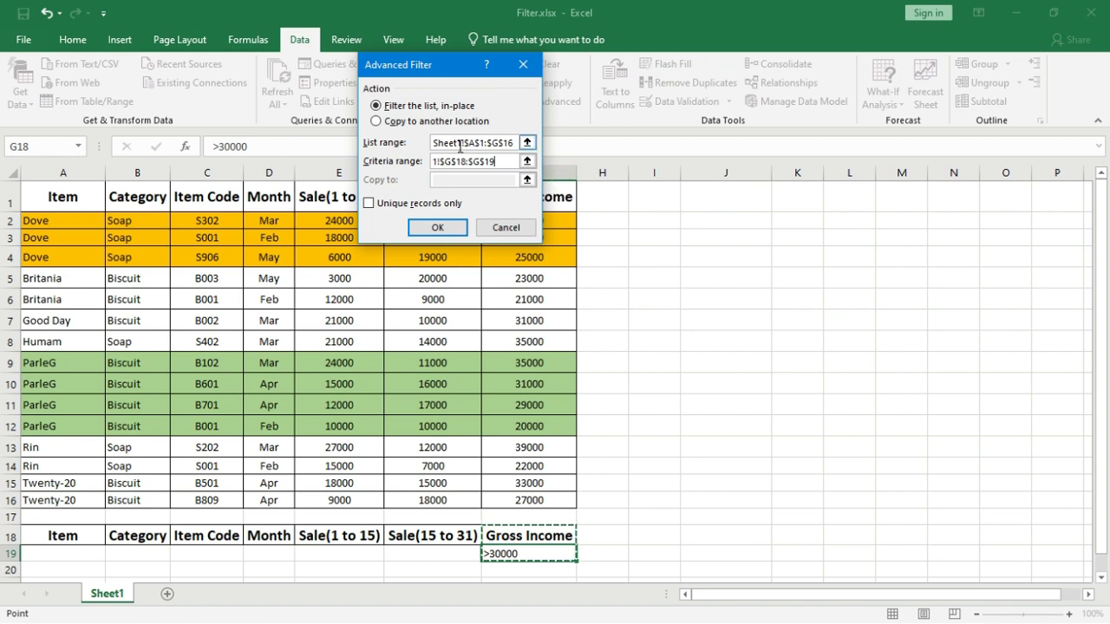
pyautogui.click(377, 122)
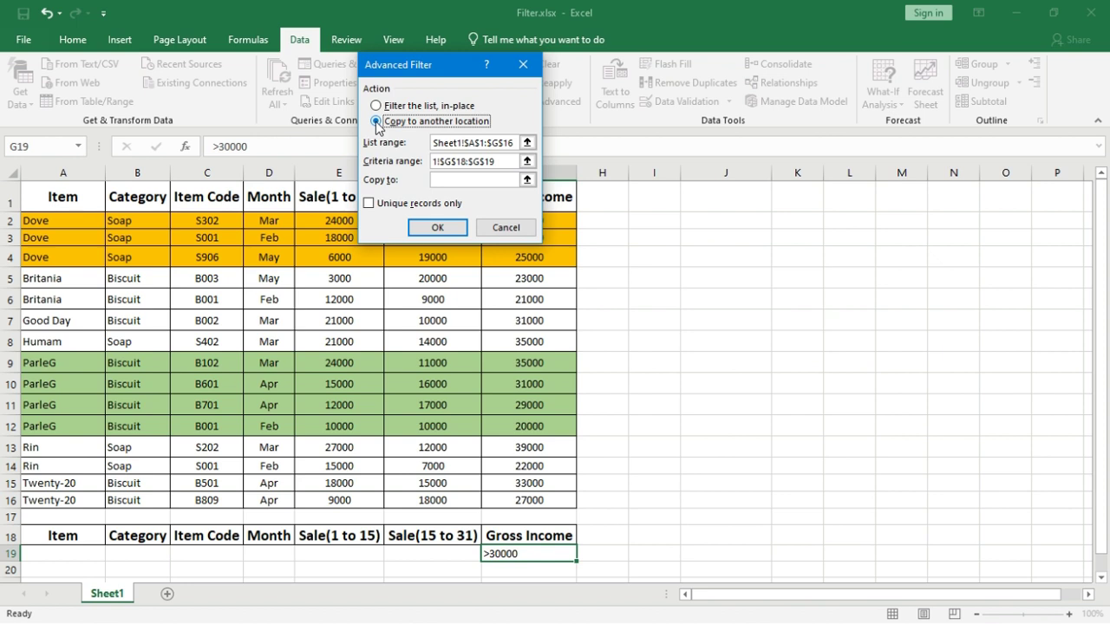
pyautogui.click(447, 178)
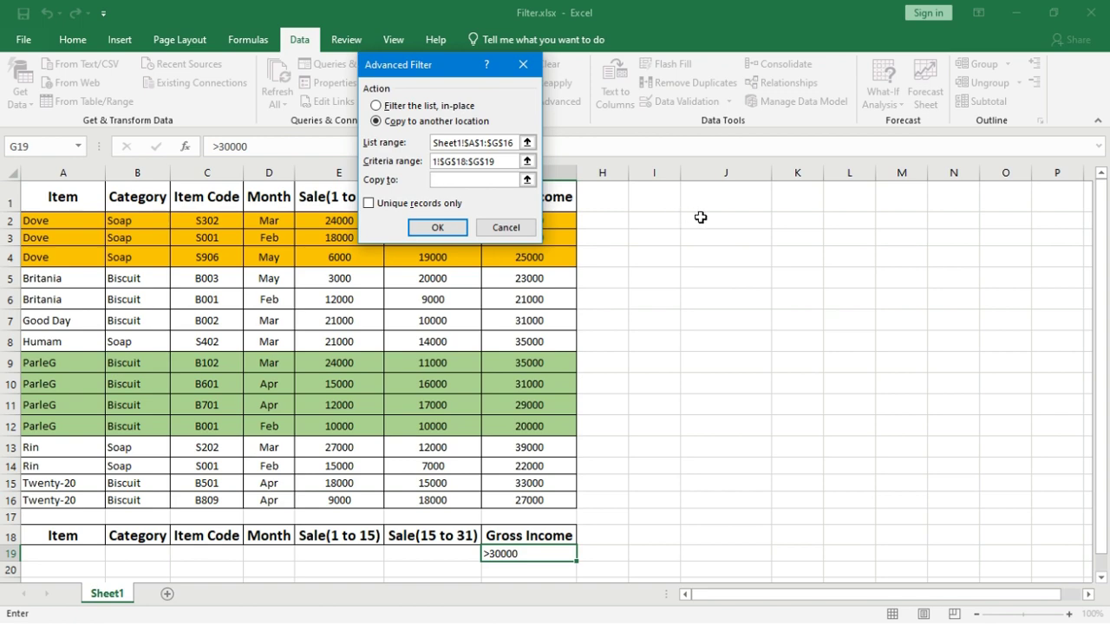
pyautogui.click(700, 218)
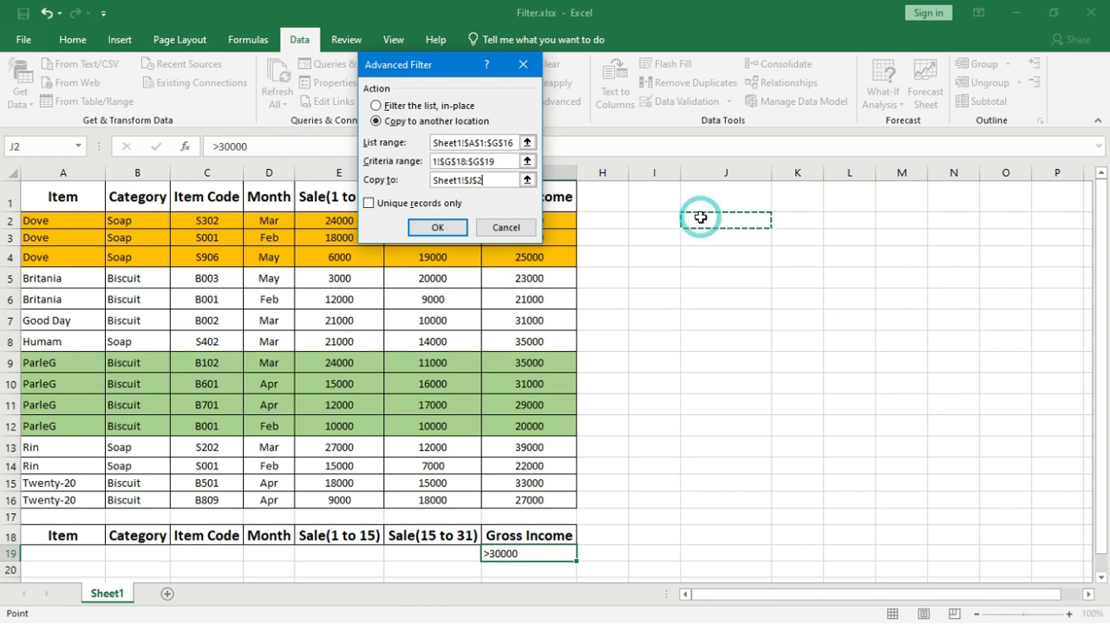
pyautogui.click(437, 228)
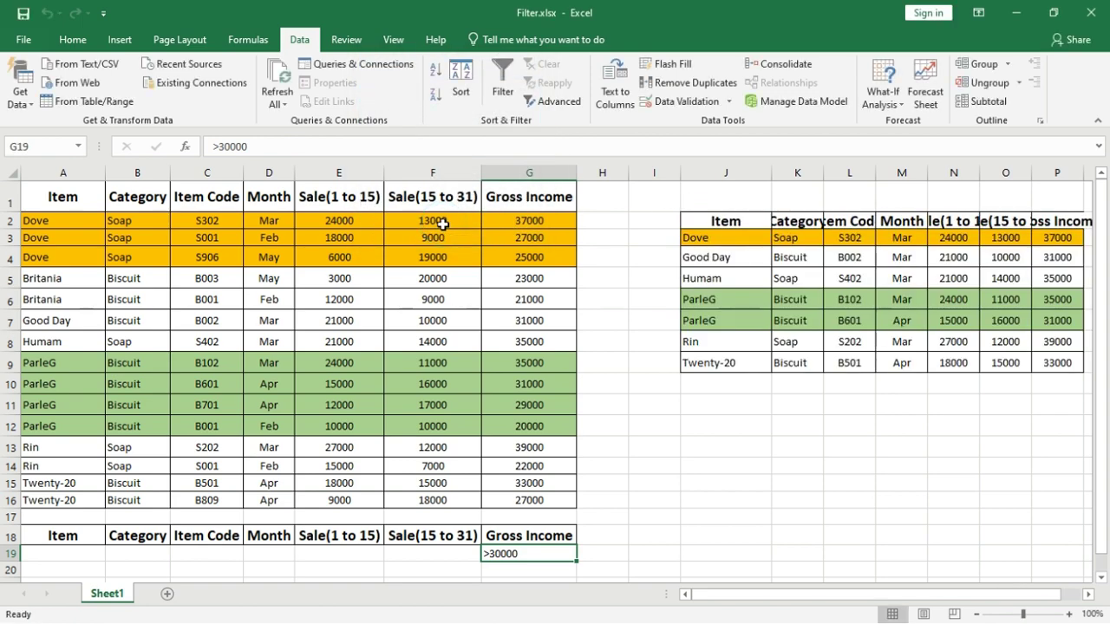
pyautogui.moveTo(719, 595); pyautogui.dragTo(788, 605)
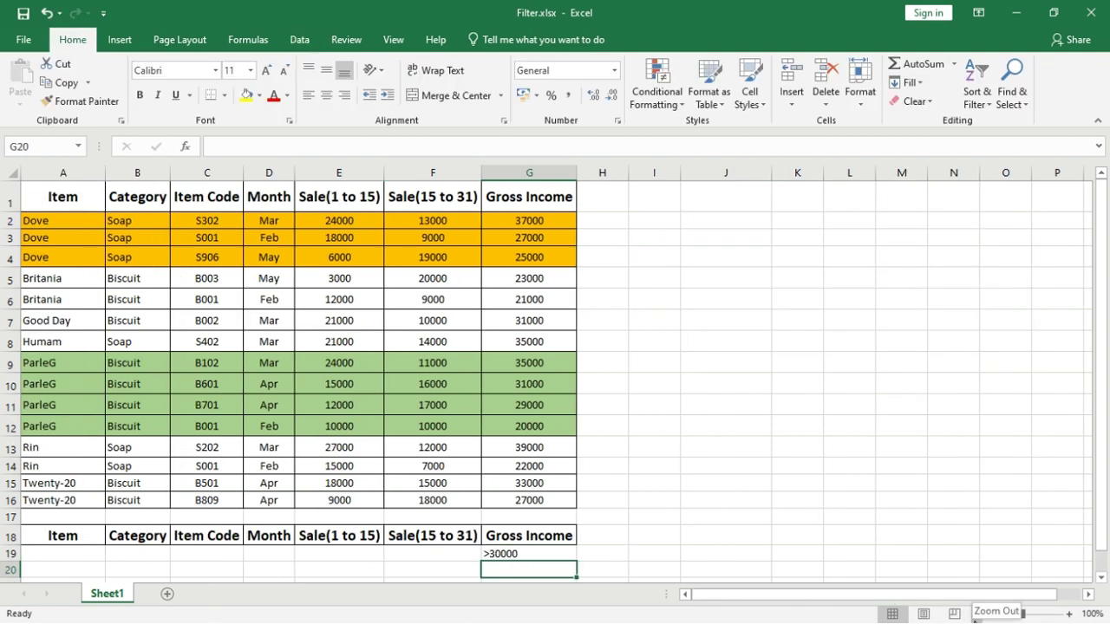
# Enter the criterion S* under the copied Item Code header in cell C19.
pyautogui.click(974, 613)
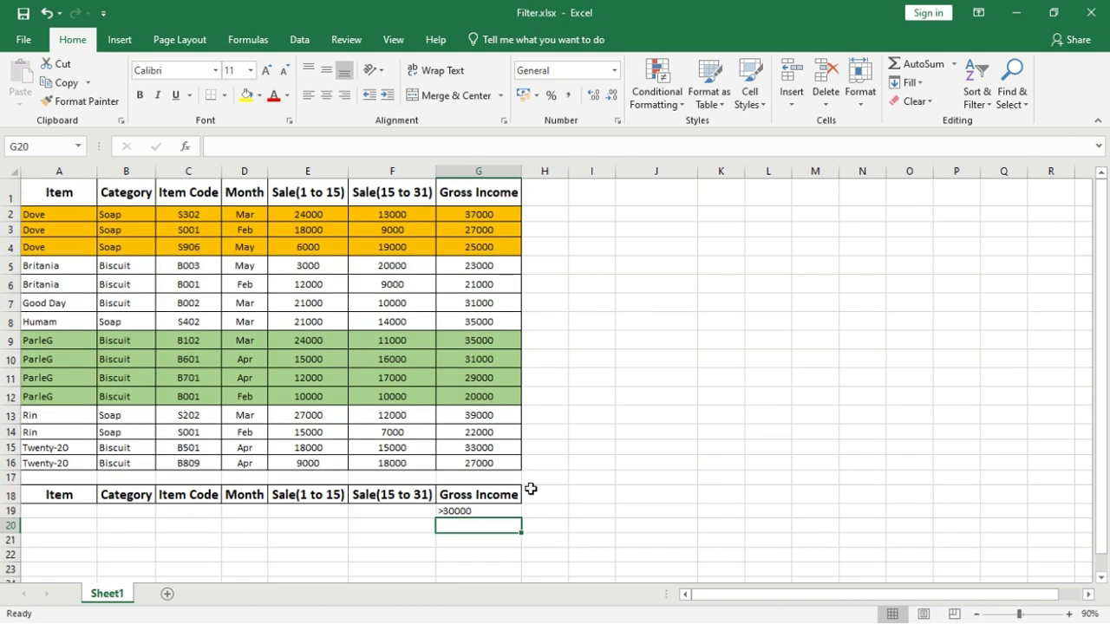
pyautogui.click(195, 522)
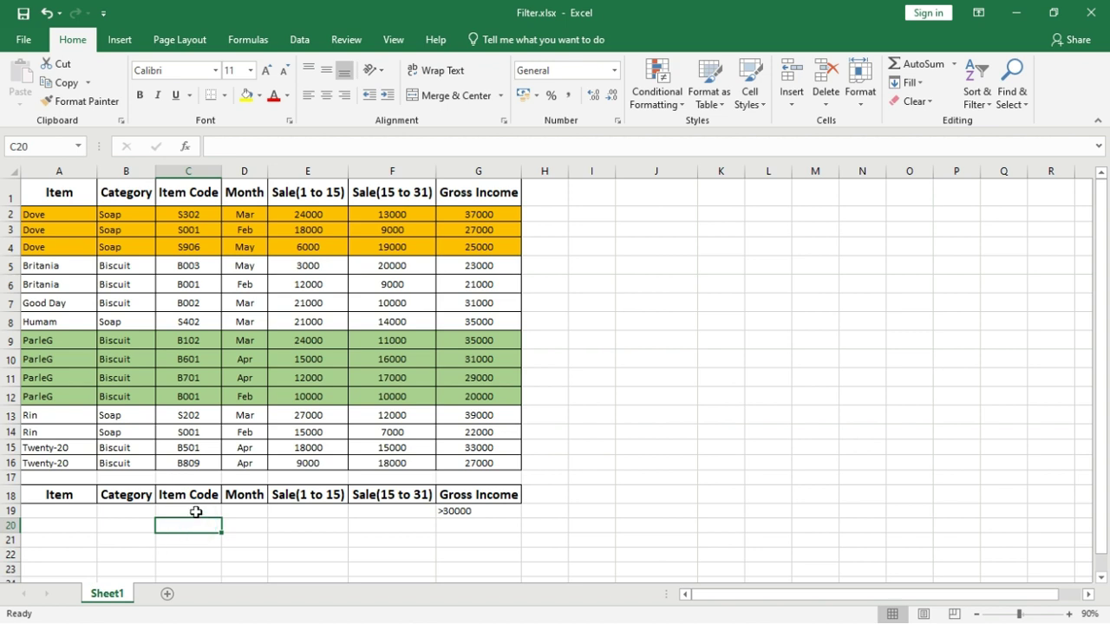
pyautogui.click(193, 511)
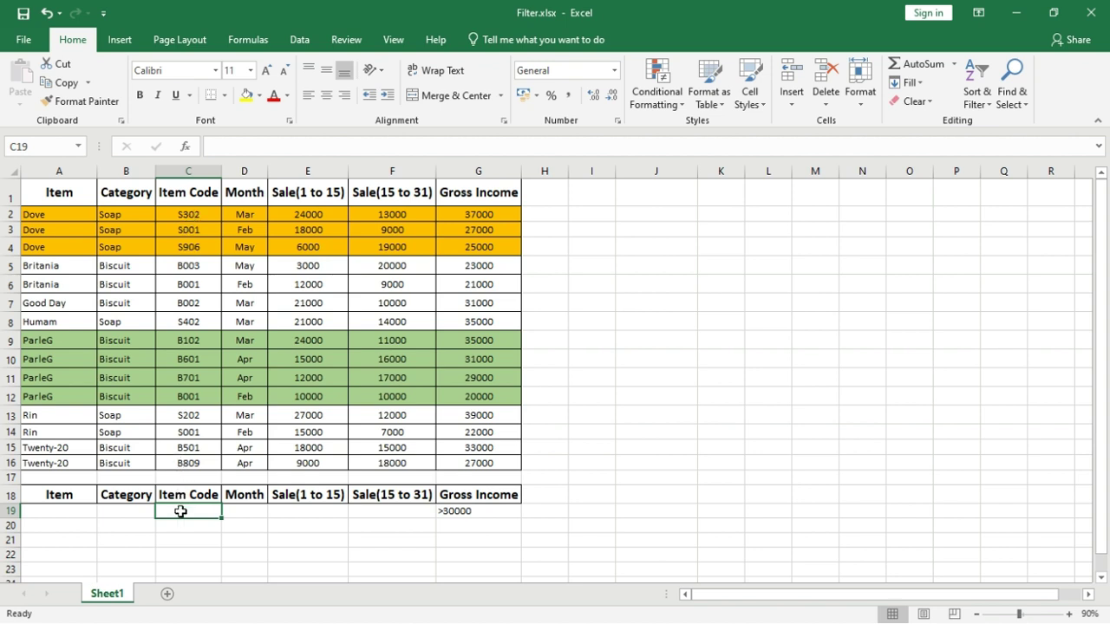
pyautogui.write('S*')
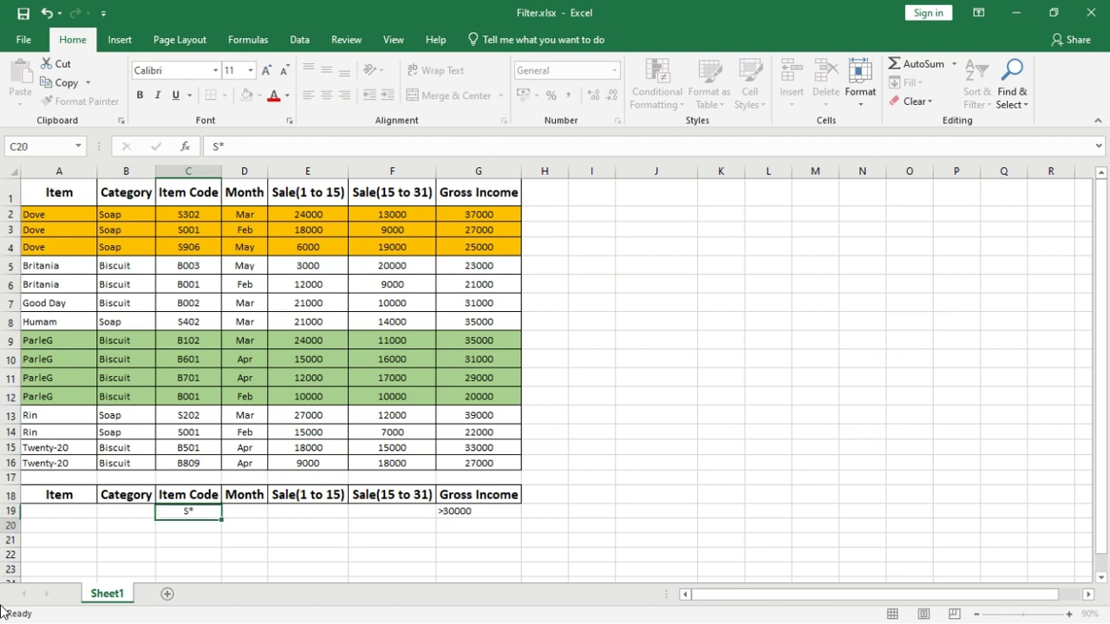
# Set up an Advanced Filter with list range A1:G16 and the Item Code criteria range C18:C19.
pyautogui.press('Return')
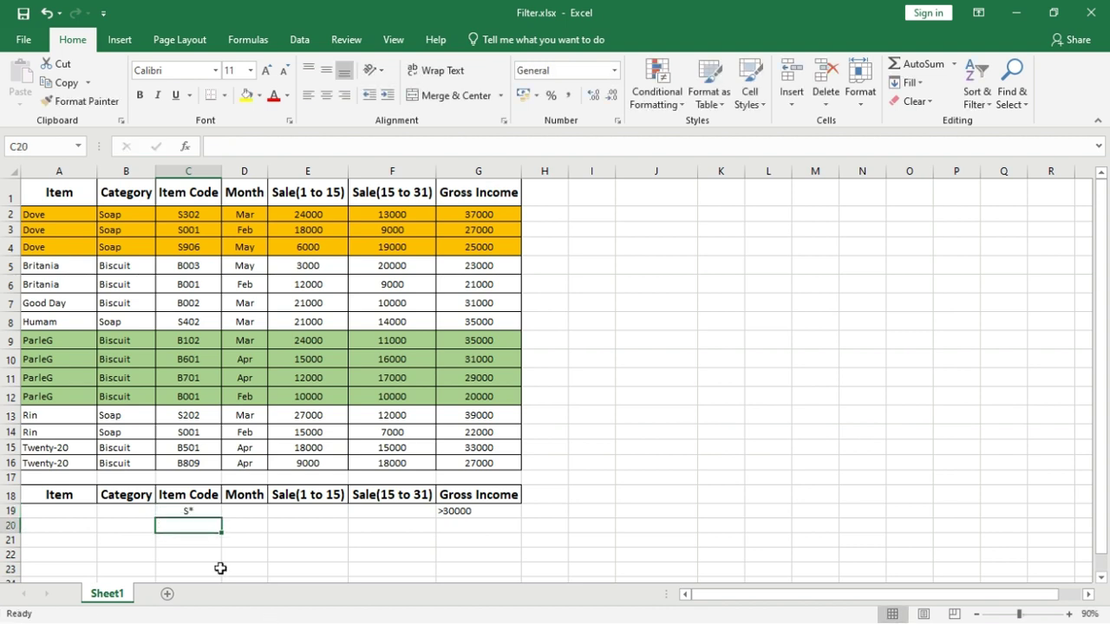
pyautogui.click(198, 513)
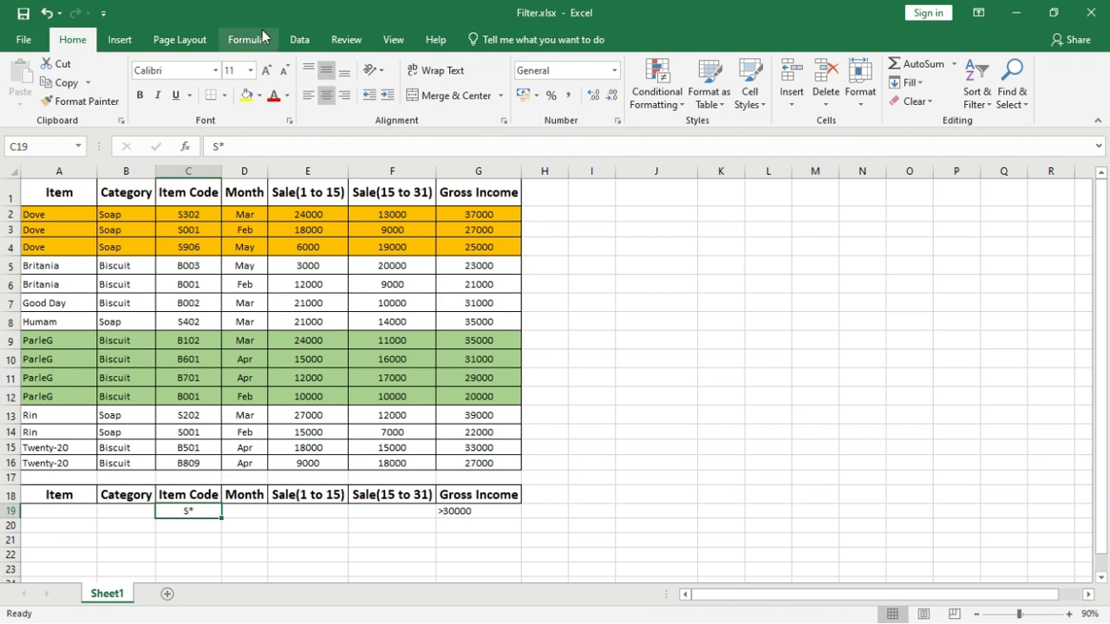
pyautogui.click(299, 41)
pyautogui.click(559, 103)
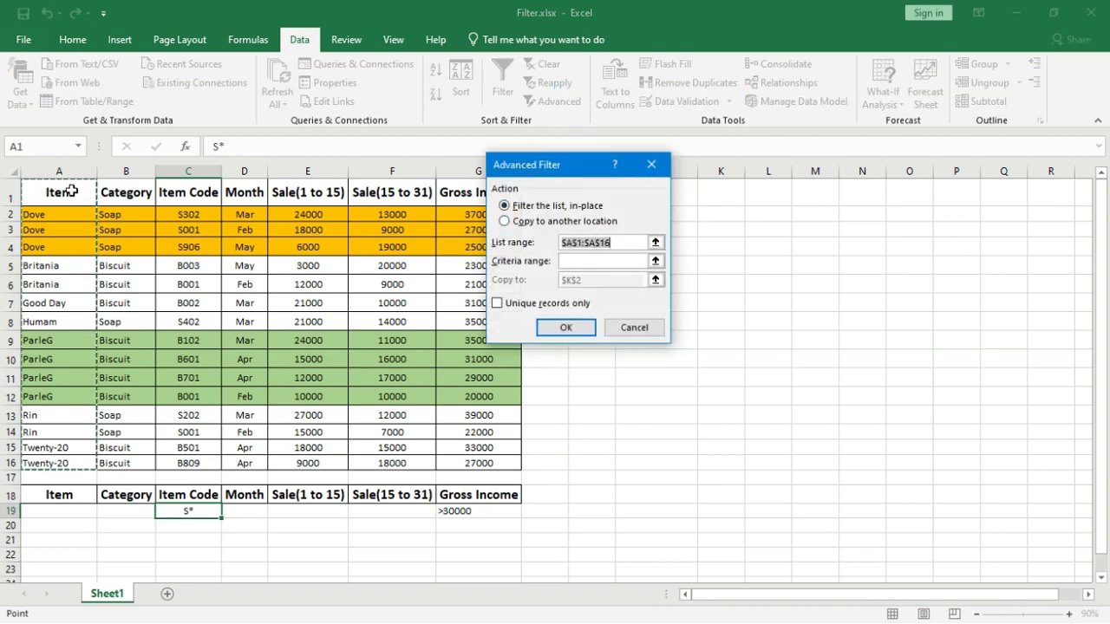
pyautogui.moveTo(71, 189); pyautogui.dragTo(513, 463)
pyautogui.click(589, 261)
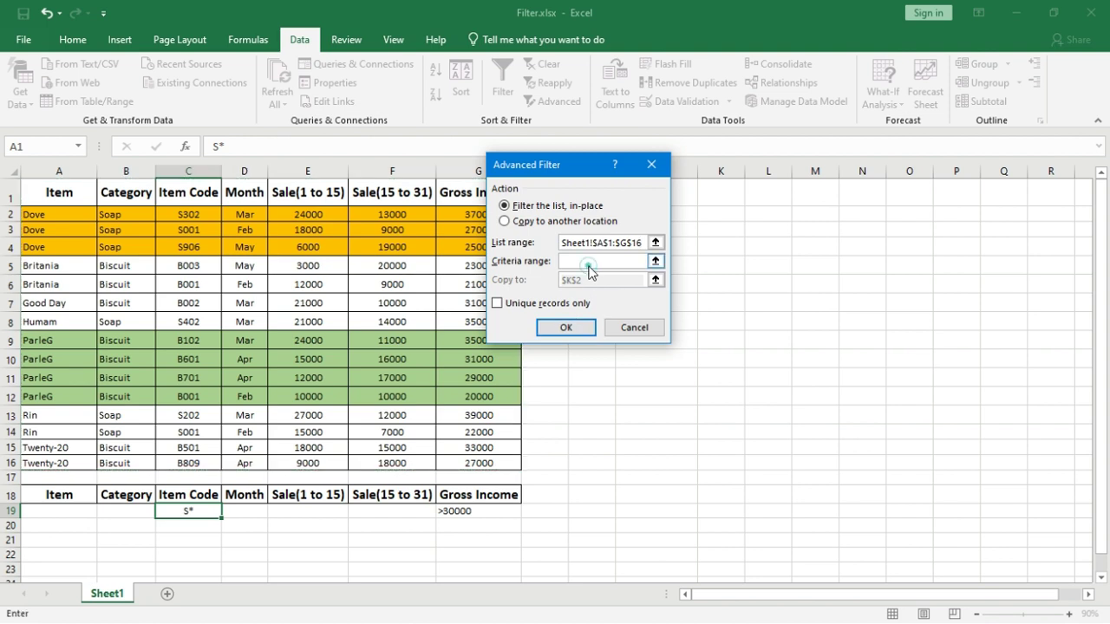
pyautogui.moveTo(200, 495); pyautogui.dragTo(199, 512)
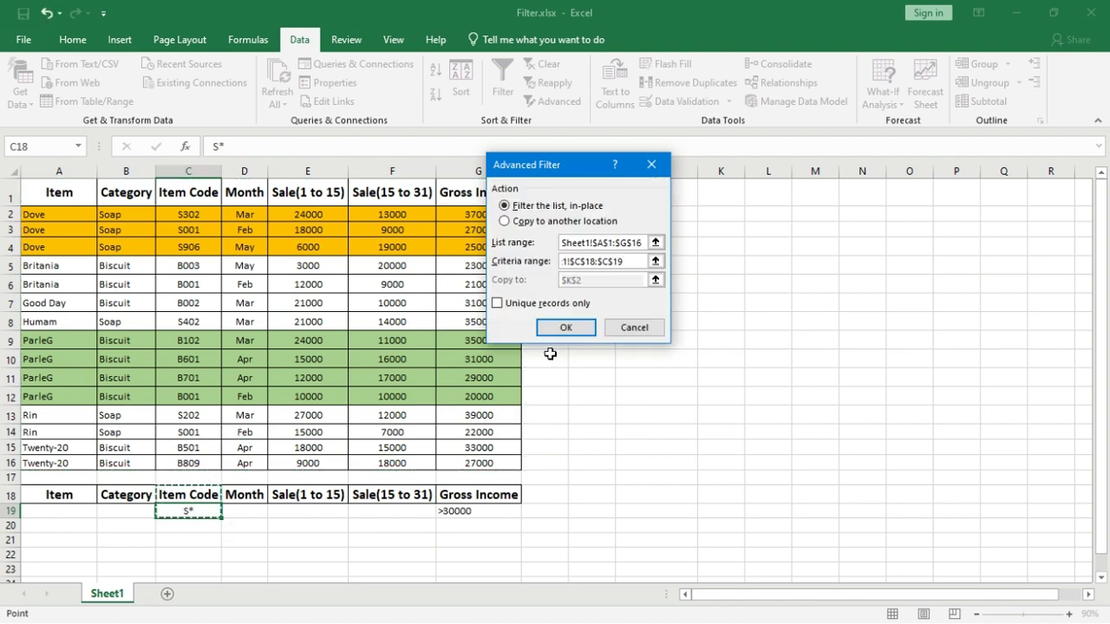
# Run the Item Code filter with its results copied to another location starting at cell K2.
pyautogui.click(504, 222)
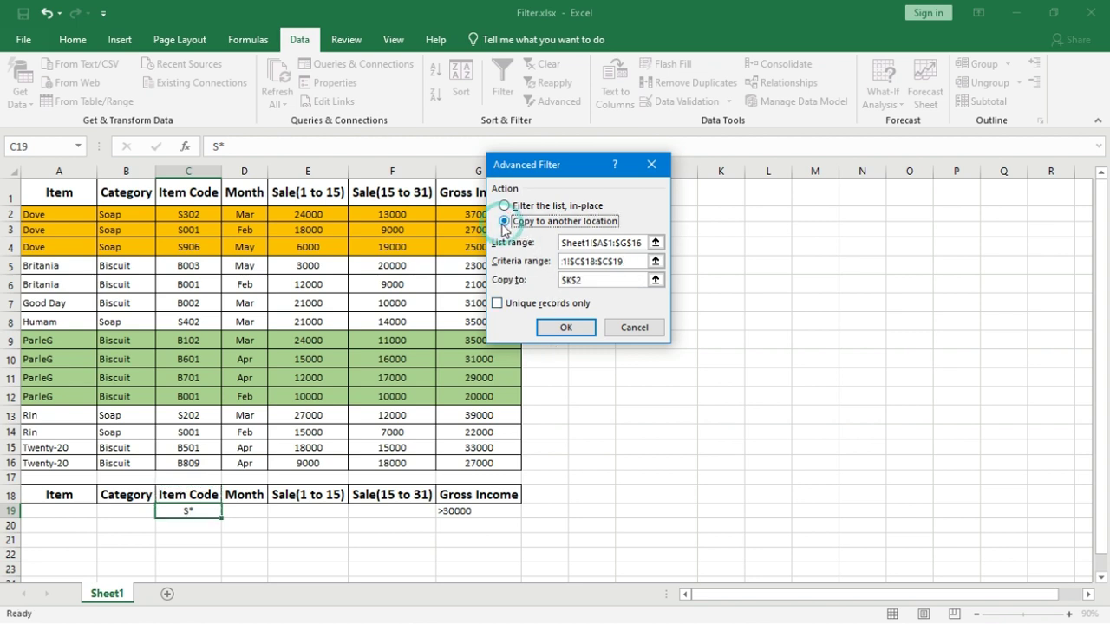
pyautogui.click(593, 279)
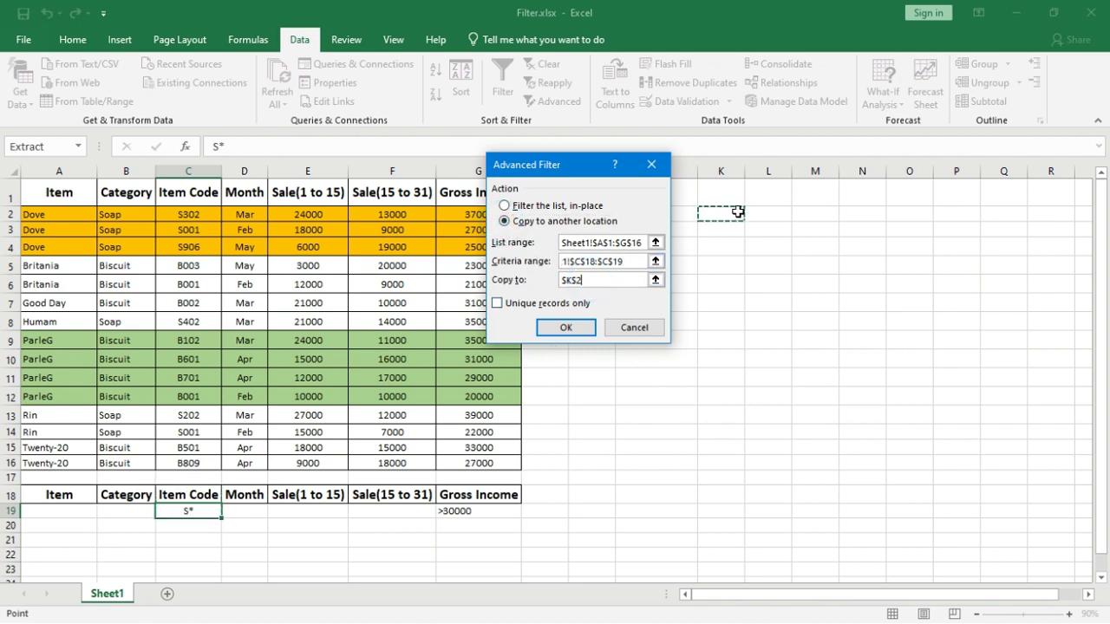
pyautogui.click(564, 326)
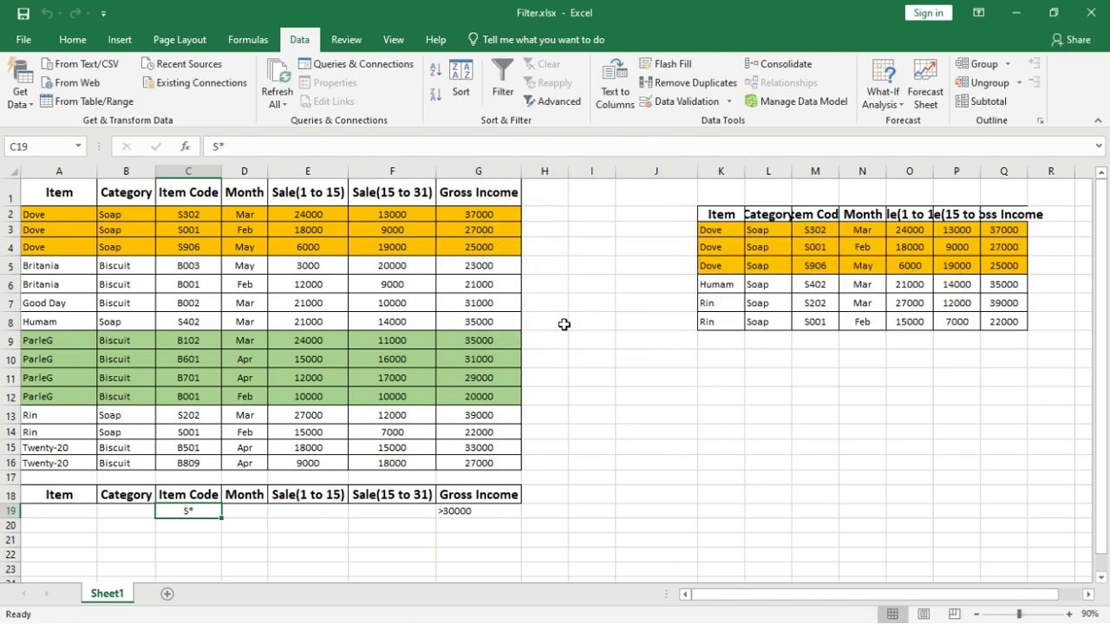
pyautogui.moveTo(819, 229); pyautogui.dragTo(816, 320)
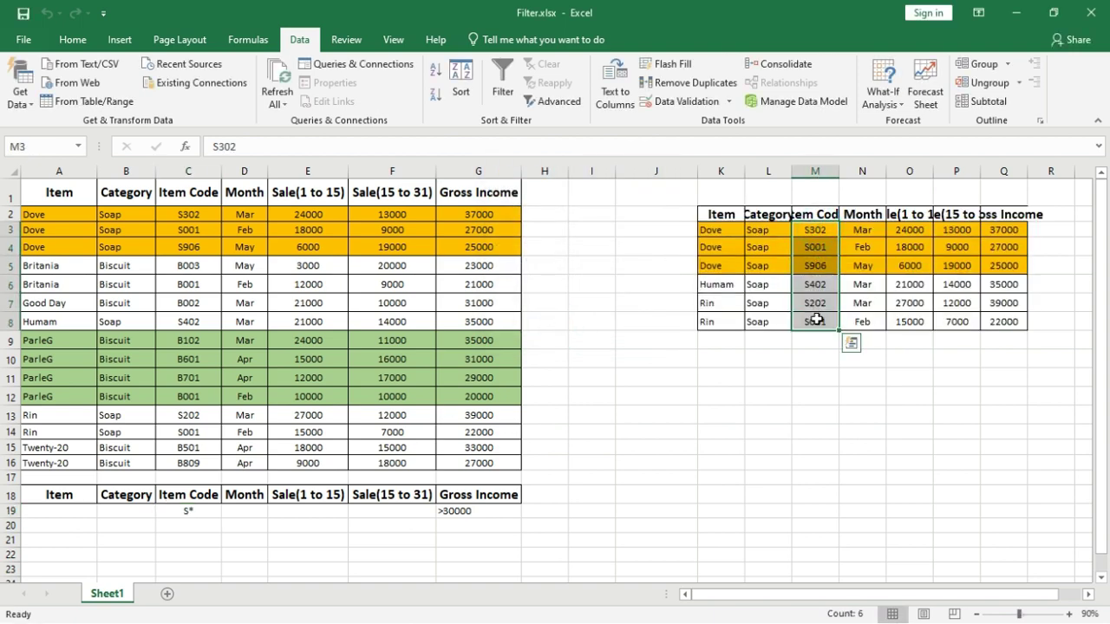
pyautogui.click(767, 414)
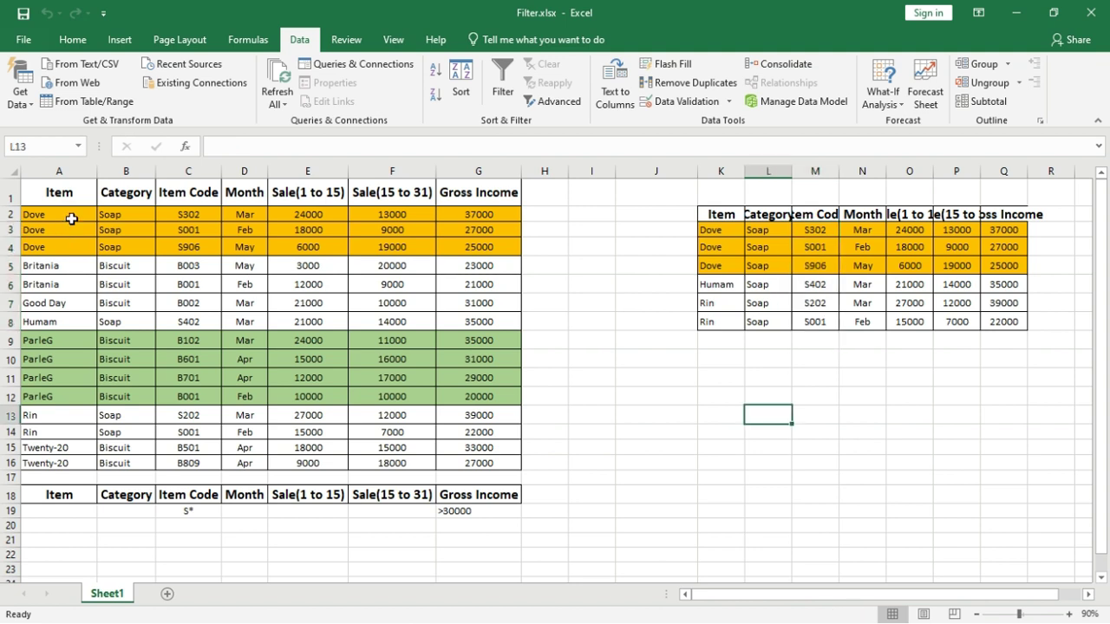
# Enter the criterion *G under the copied Item header in cell A19.
pyautogui.click(44, 513)
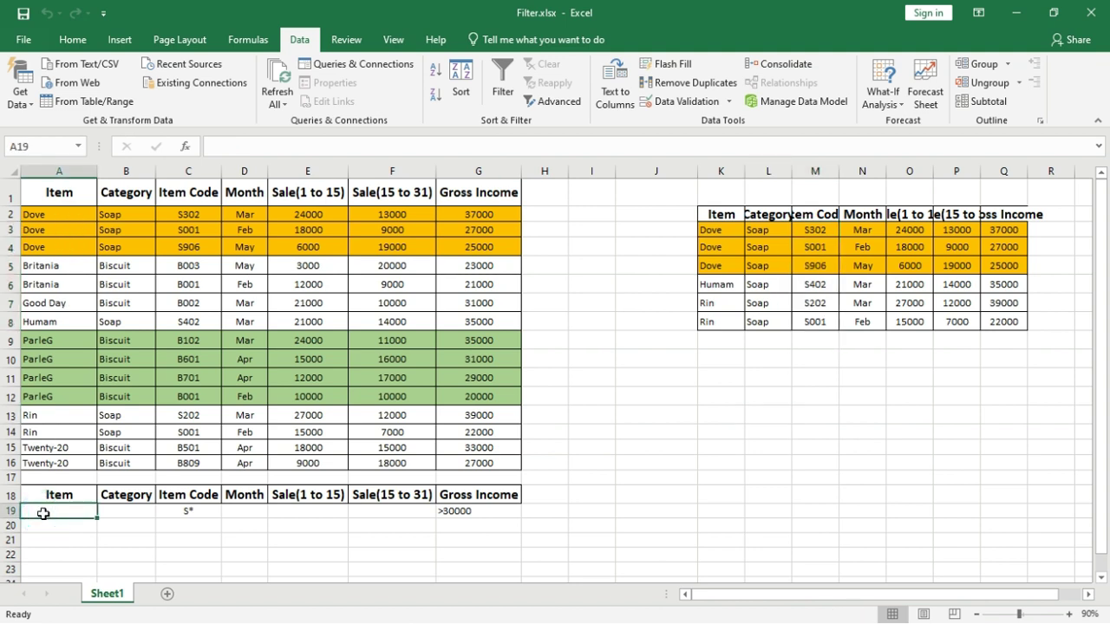
pyautogui.write('*')
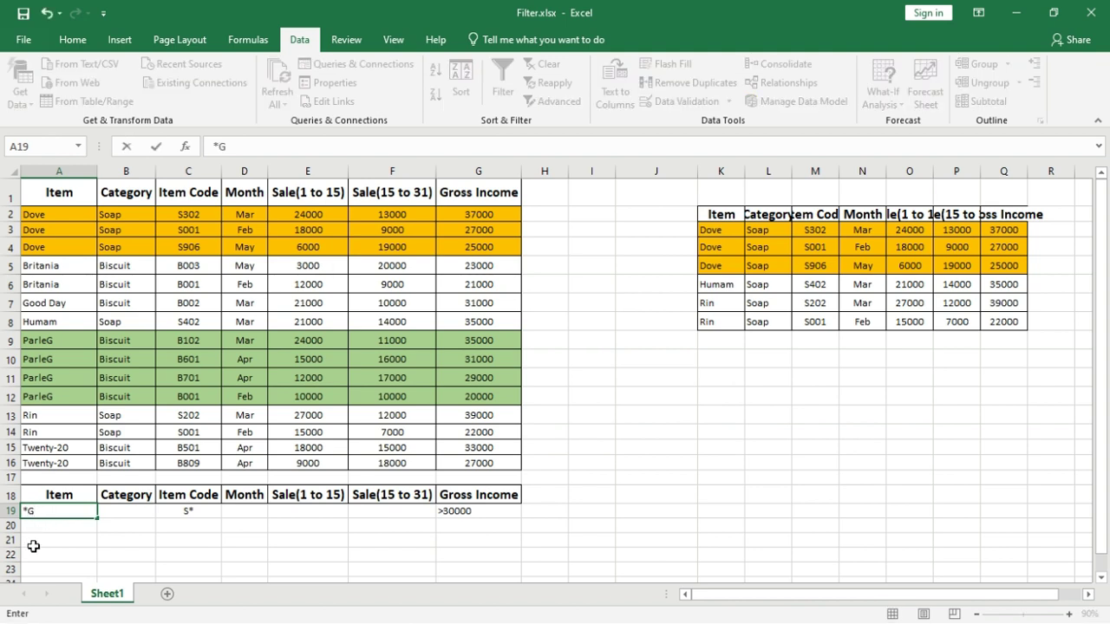
pyautogui.press('Return')
pyautogui.click(48, 515)
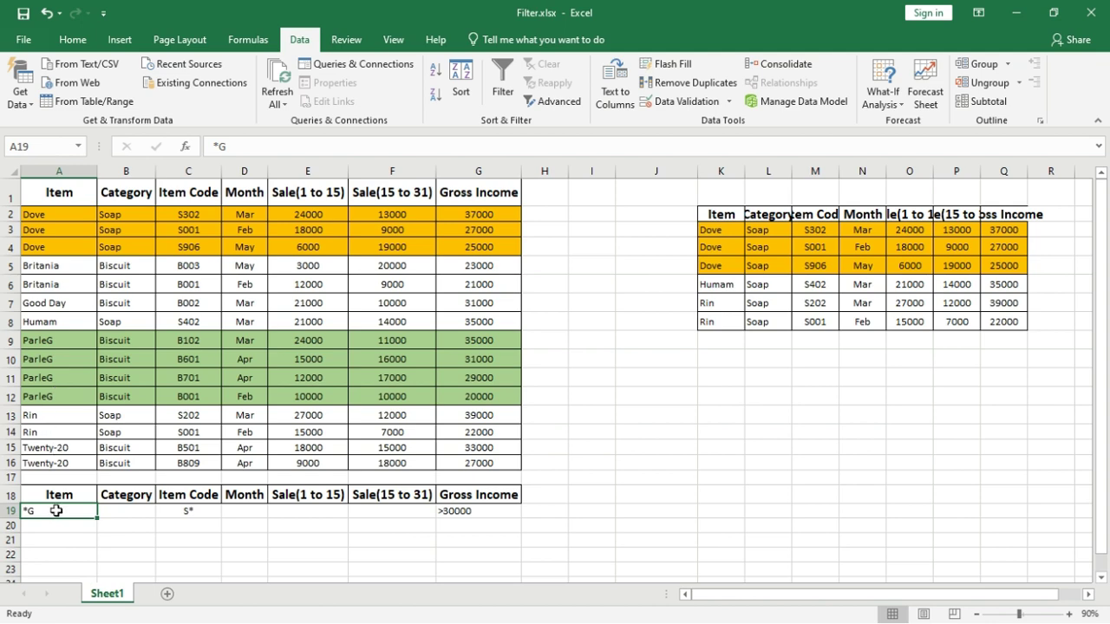
# Run an Advanced Filter with criteria range A18:A19, copying the results to another location starting at cell J11.
pyautogui.click(555, 101)
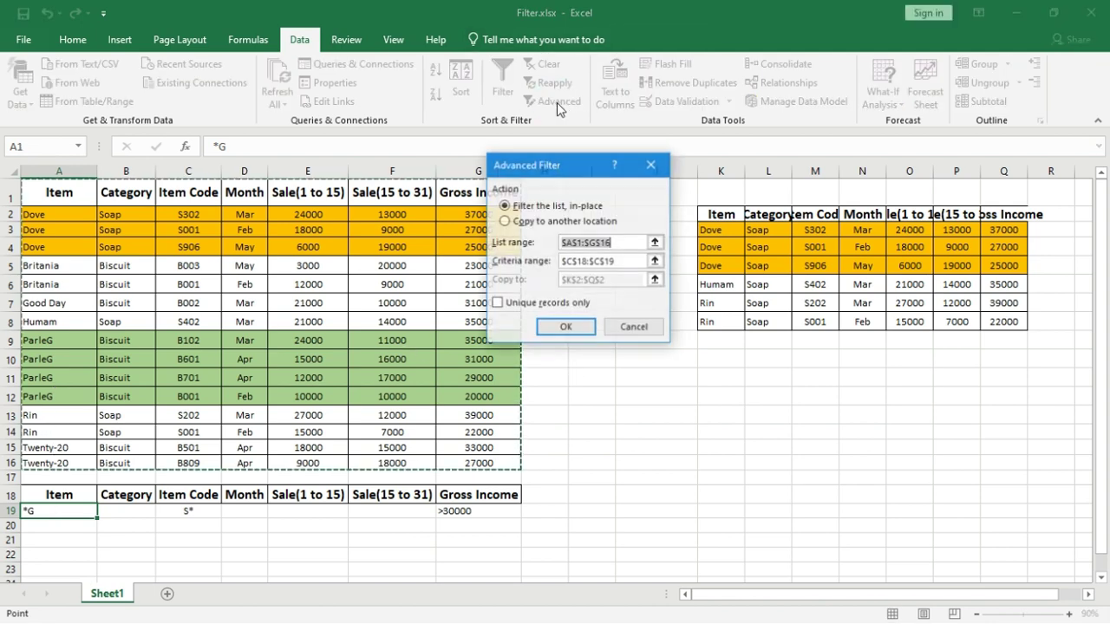
pyautogui.click(620, 261)
pyautogui.doubleClick(620, 260)
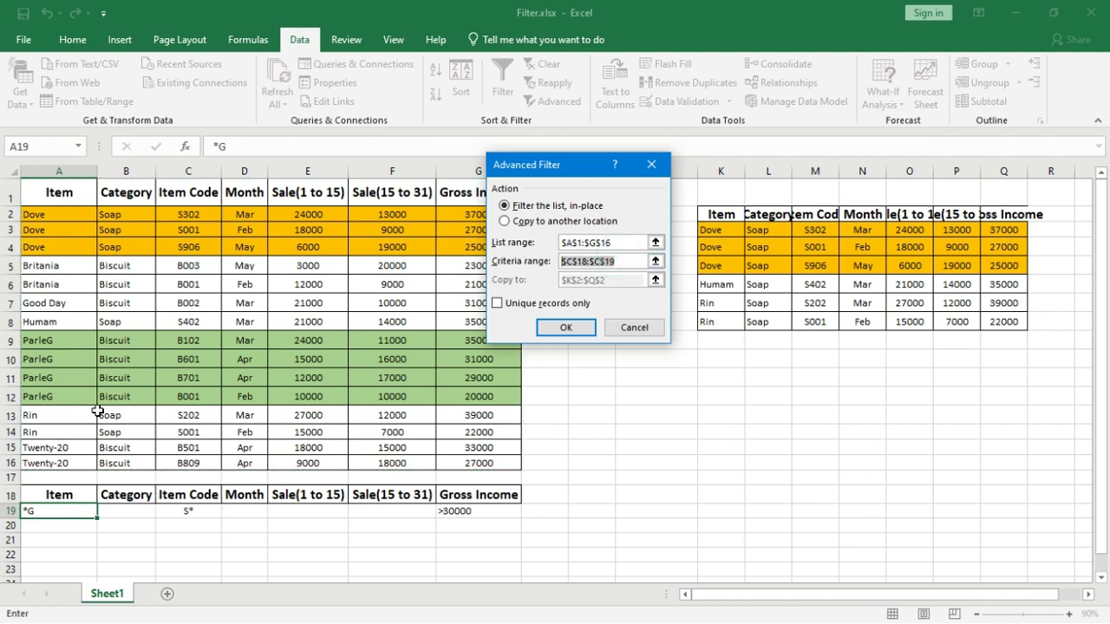
pyautogui.moveTo(67, 496); pyautogui.dragTo(70, 513)
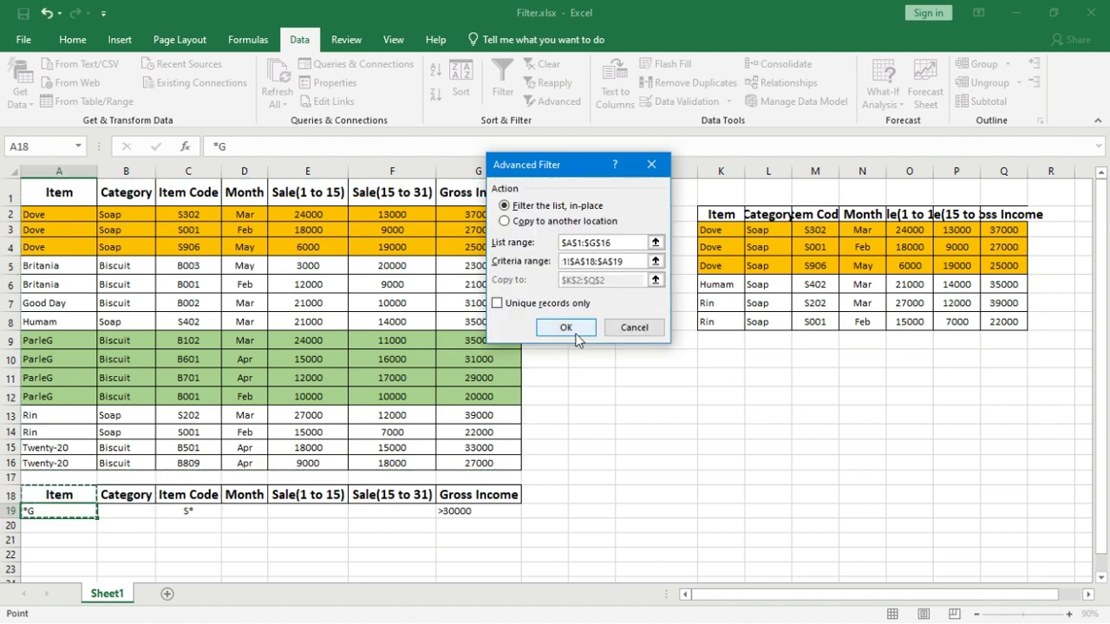
pyautogui.click(504, 221)
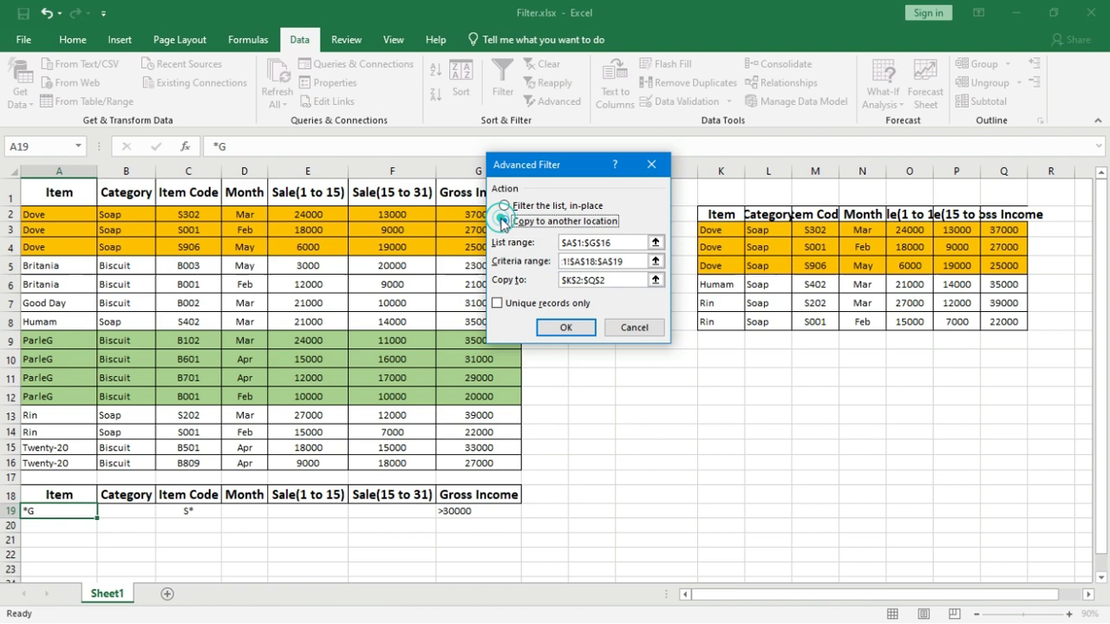
pyautogui.click(607, 278)
pyautogui.click(639, 378)
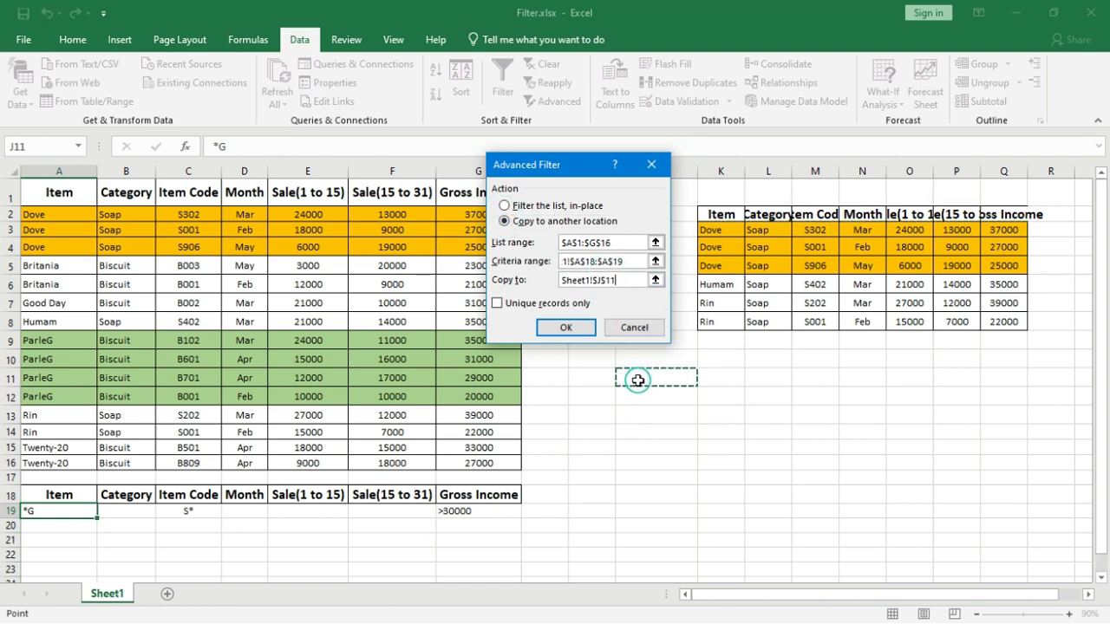
pyautogui.click(581, 329)
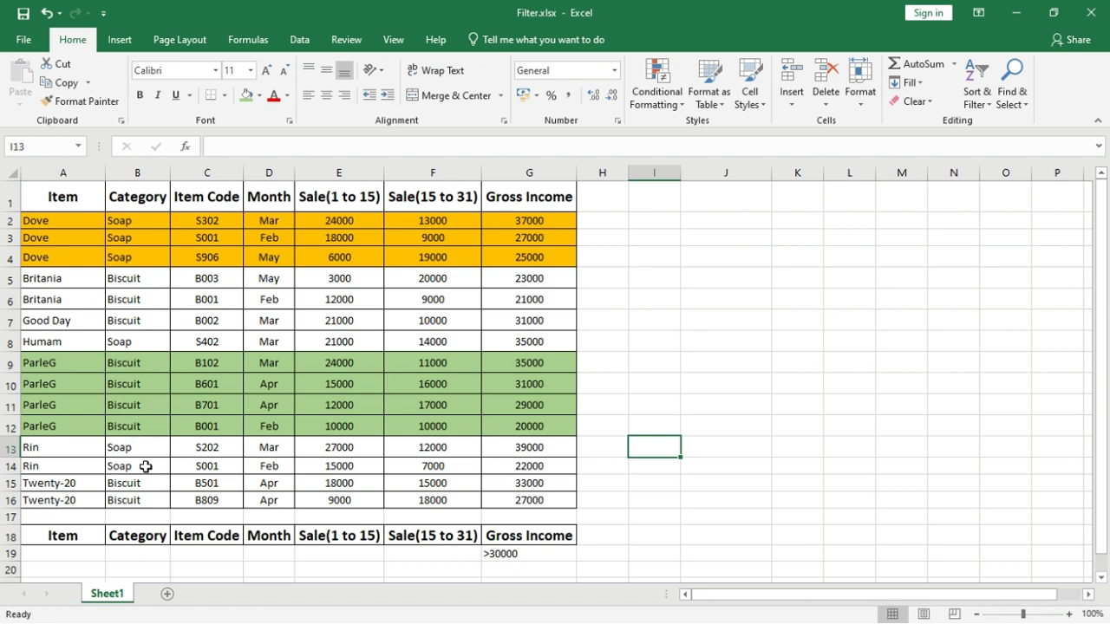
# Set up an Advanced Filter with the item names in A2:A16 as its list range.
pyautogui.moveTo(47, 221); pyautogui.dragTo(48, 500)
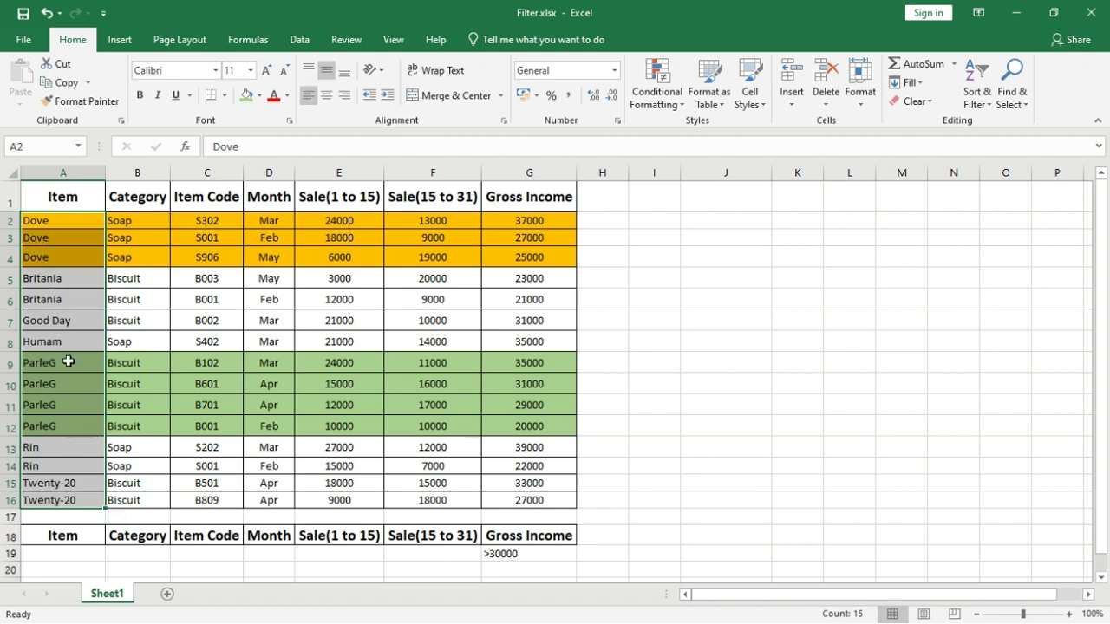
pyautogui.click(64, 282)
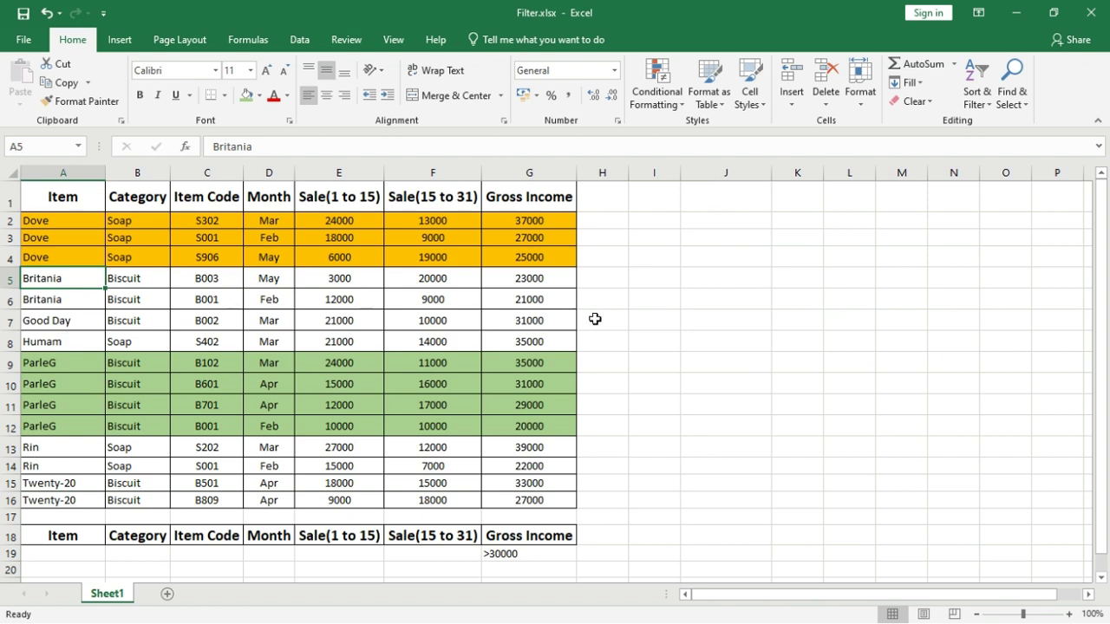
pyautogui.click(769, 270)
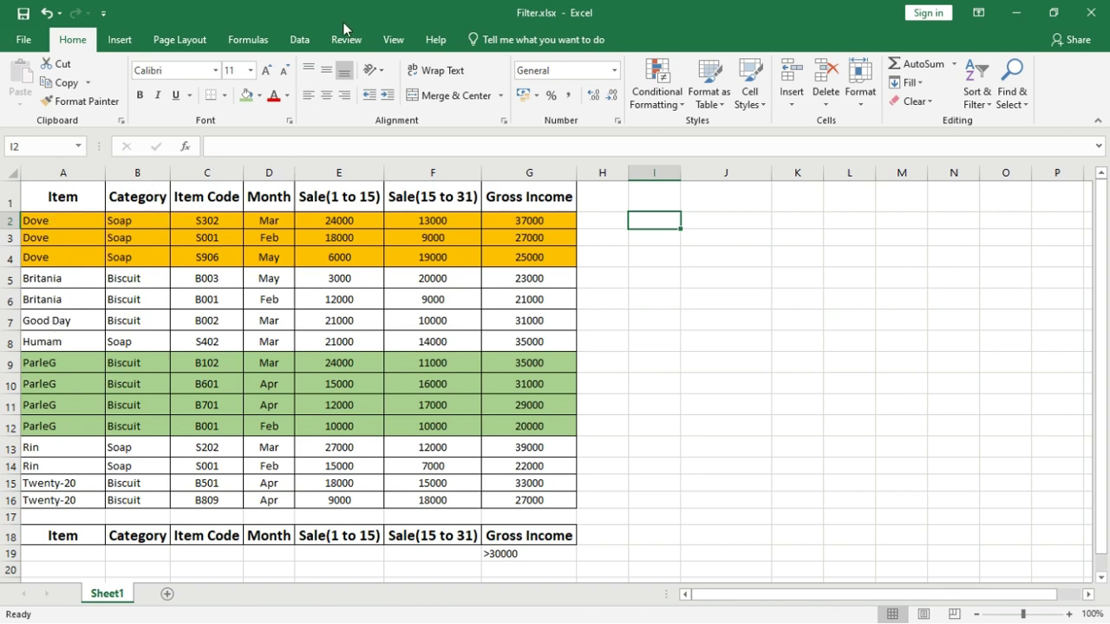
pyautogui.click(298, 41)
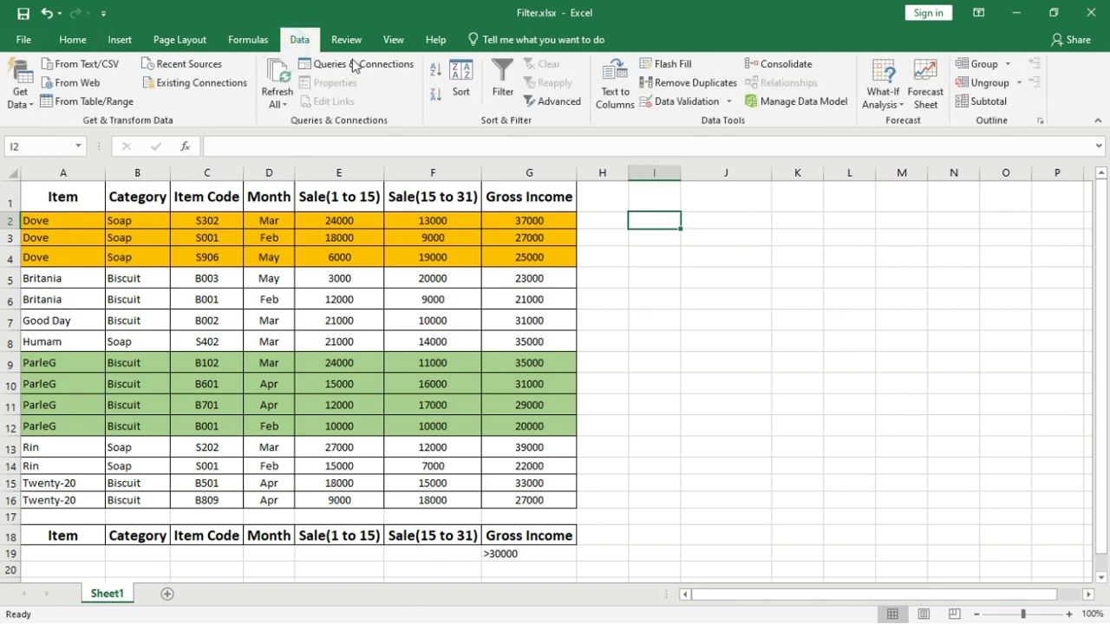
pyautogui.click(551, 102)
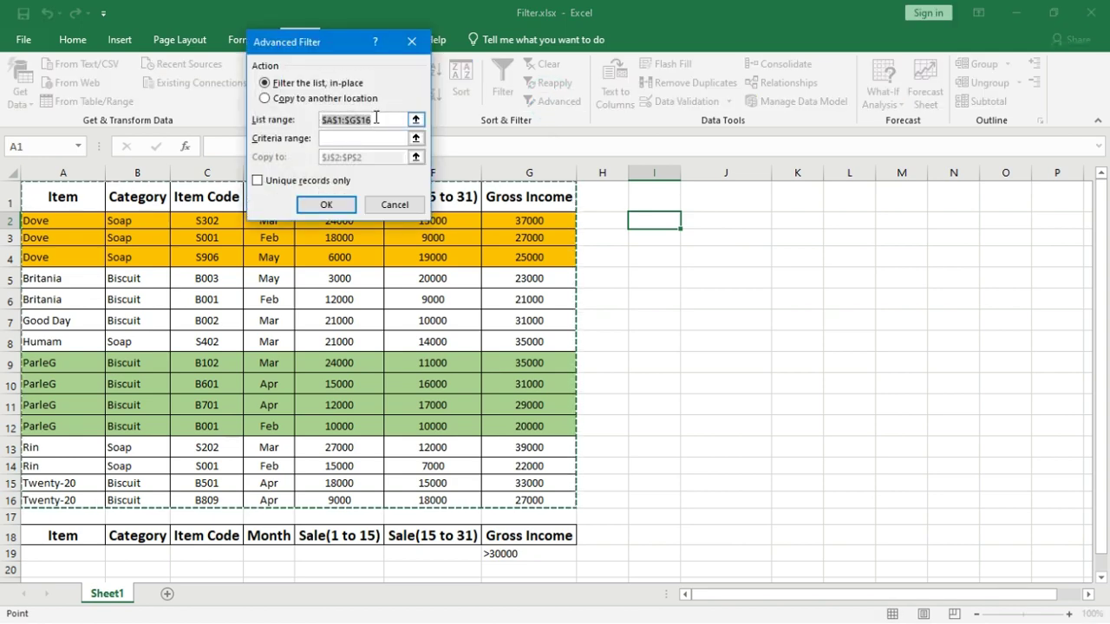
pyautogui.moveTo(376, 116); pyautogui.dragTo(300, 121)
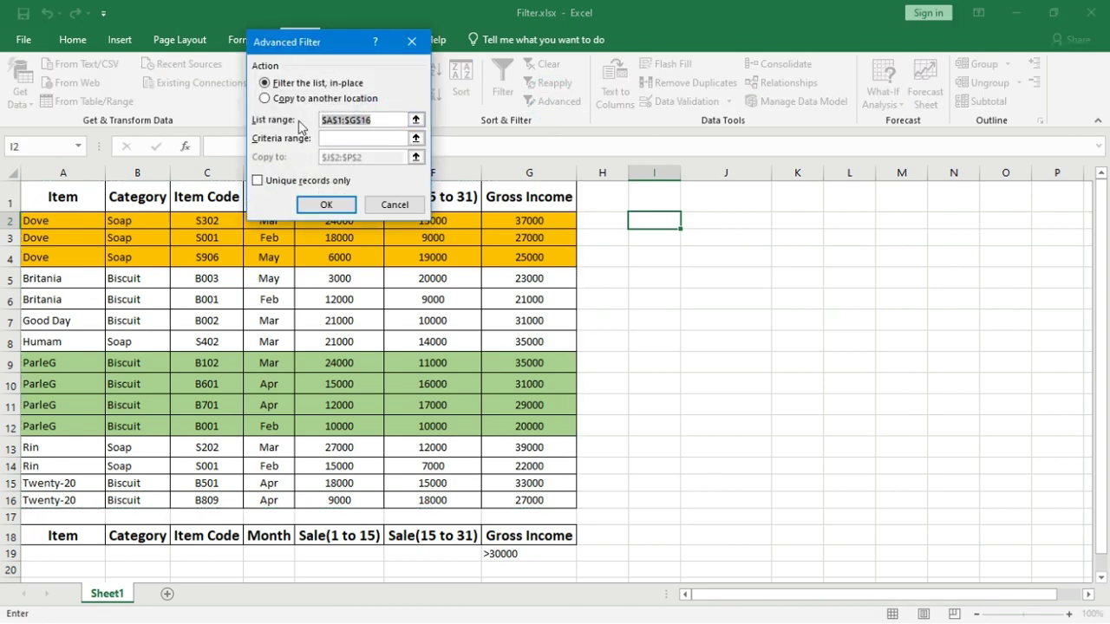
pyautogui.moveTo(82, 218); pyautogui.dragTo(82, 503)
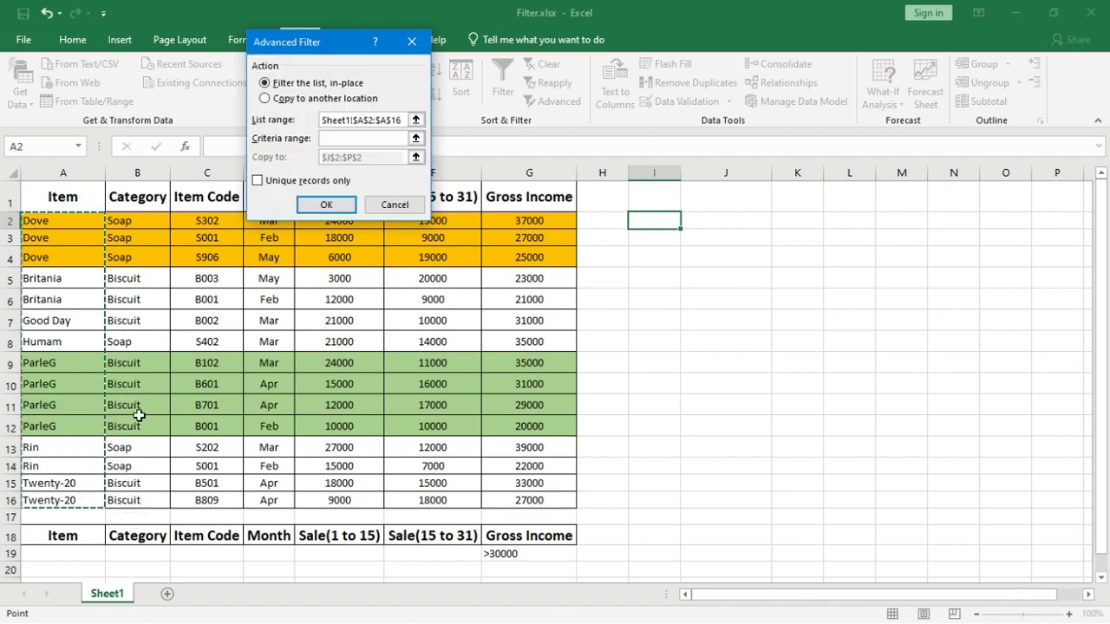
# Run the Advanced Filter without a criteria range, copying unique records only to cell I2.
pyautogui.click(338, 139)
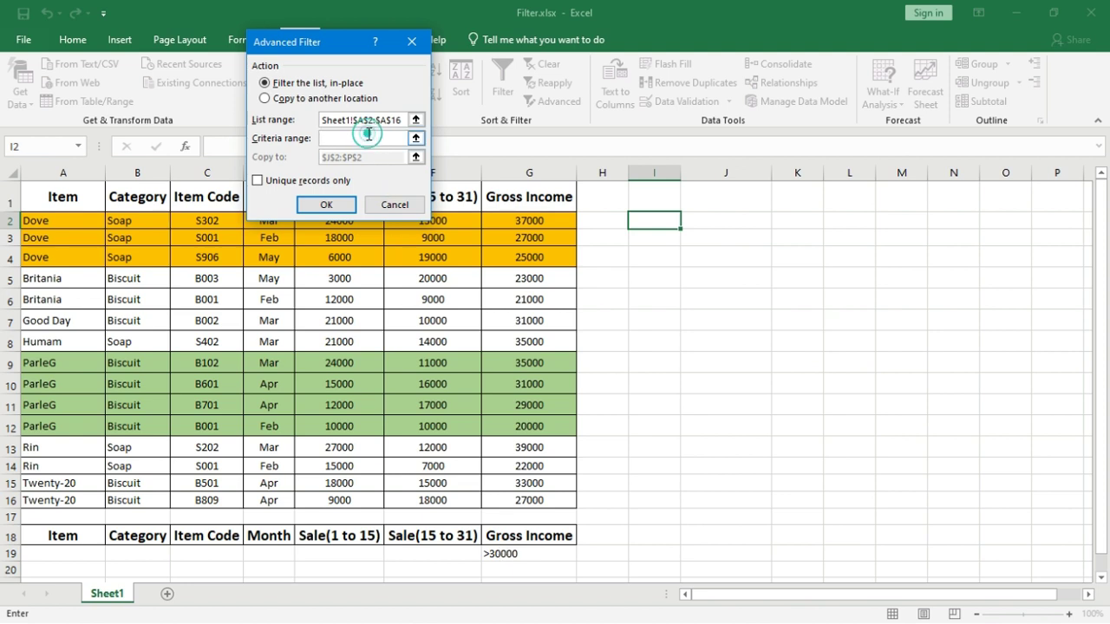
pyautogui.click(265, 99)
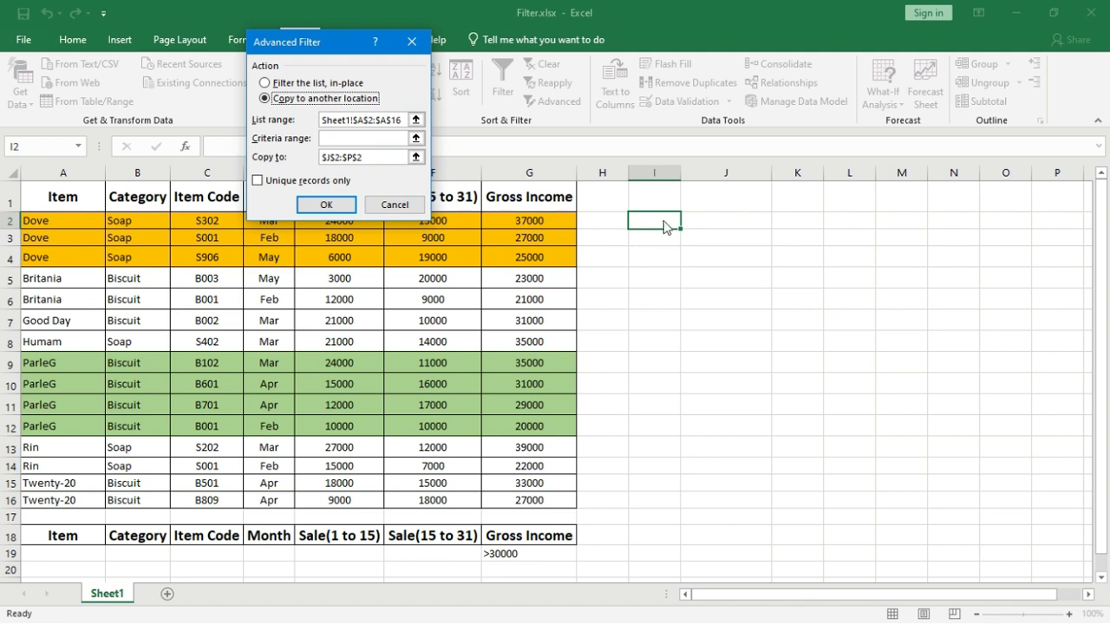
pyautogui.click(386, 157)
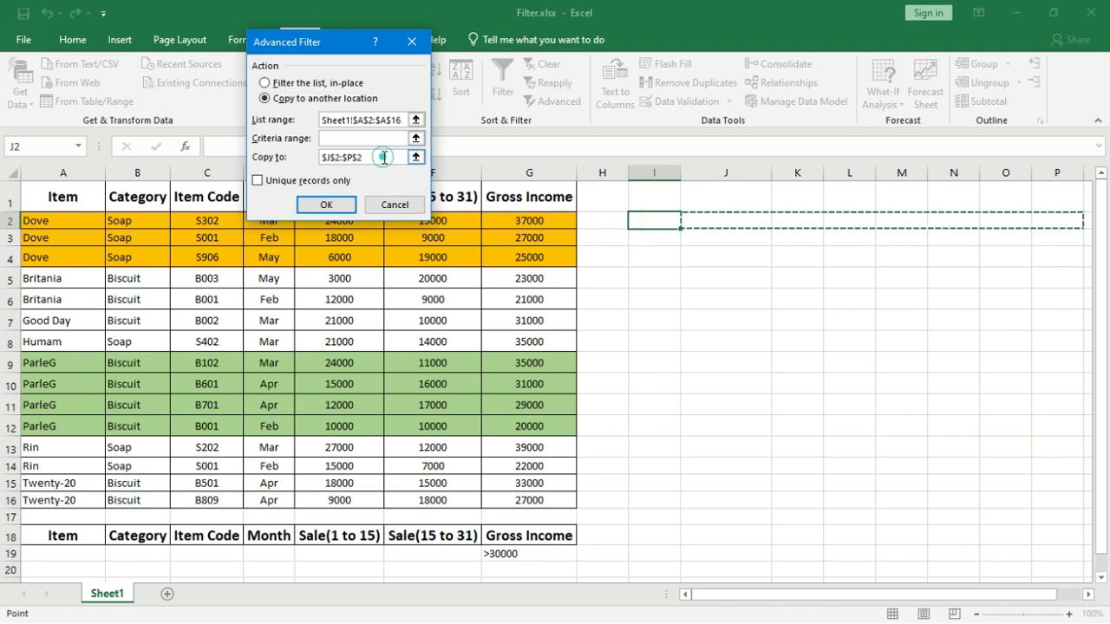
pyautogui.click(668, 220)
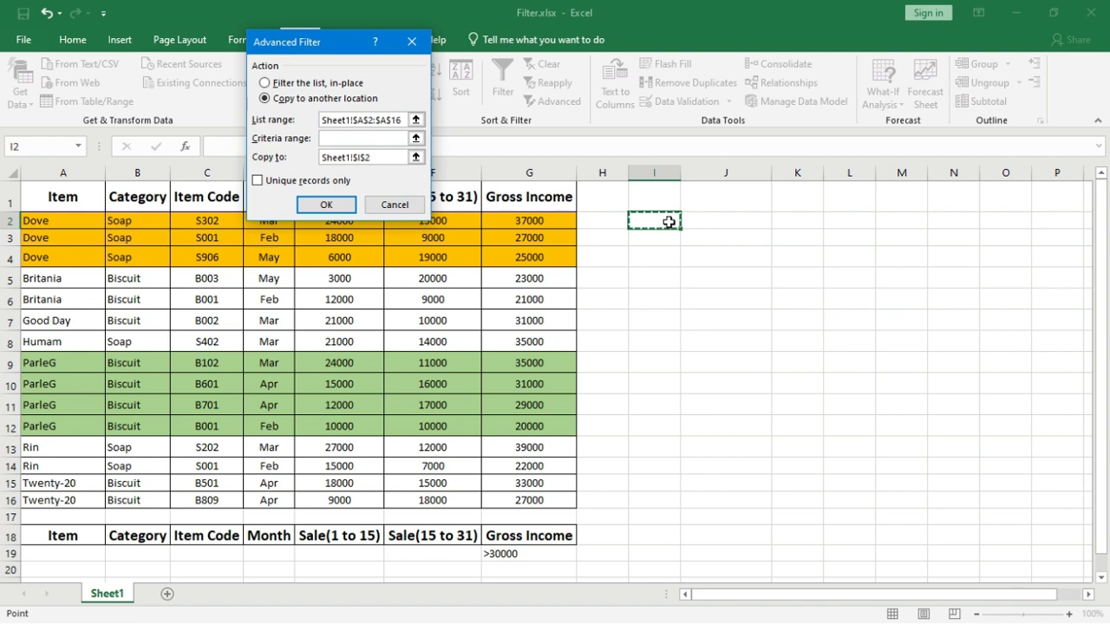
pyautogui.click(258, 181)
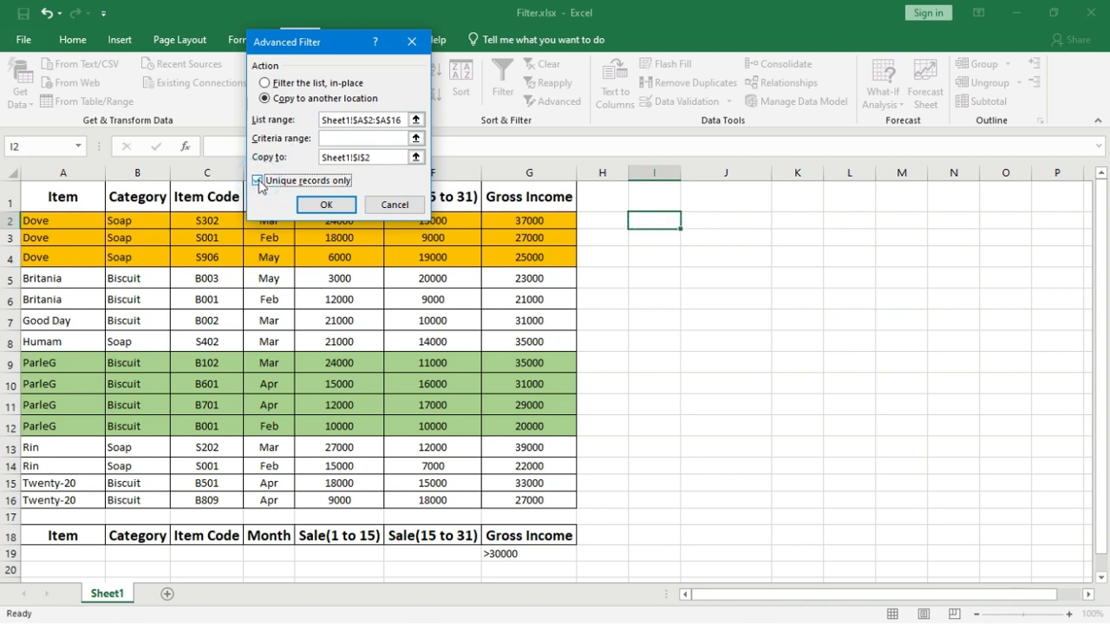
pyautogui.click(310, 206)
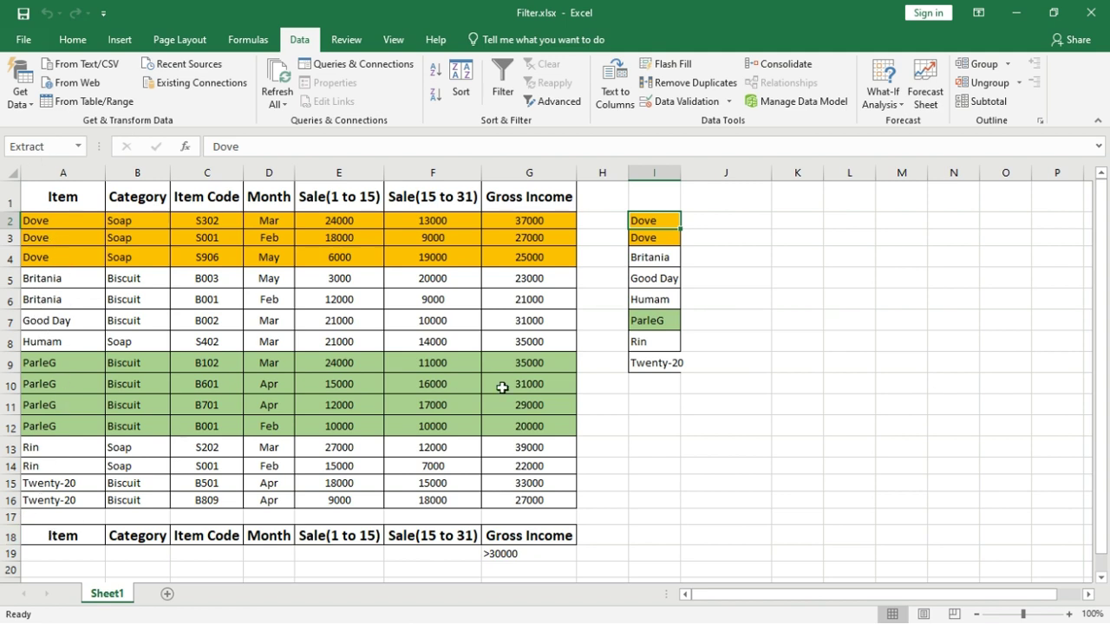
# Compare the first entries of the extracted list in column I with the source item names in column A.
pyautogui.click(655, 240)
pyautogui.click(652, 223)
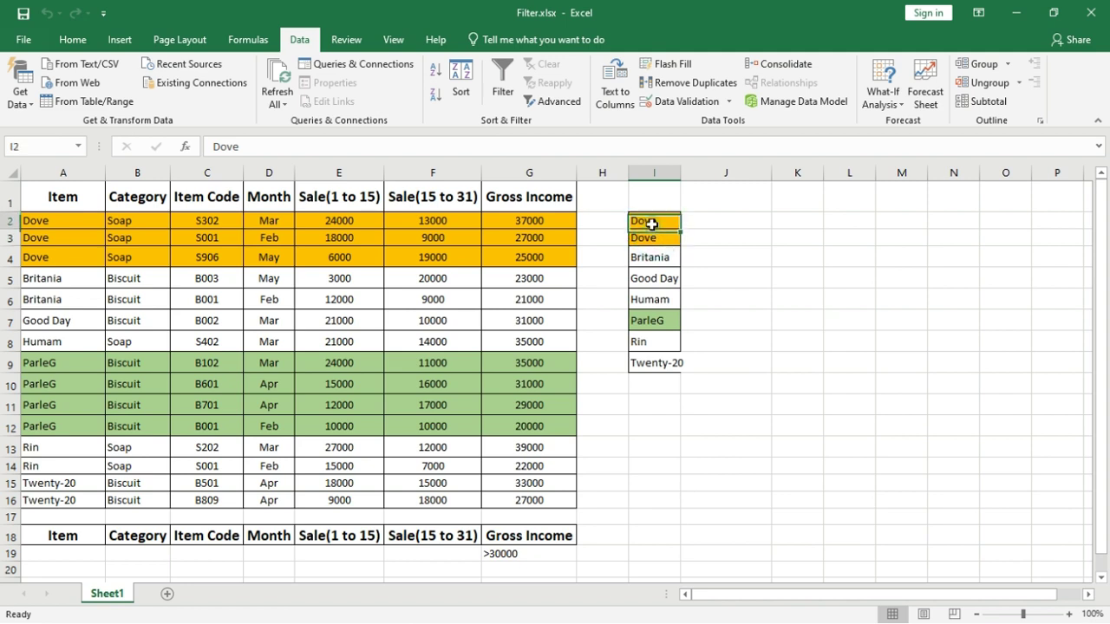
pyautogui.click(652, 254)
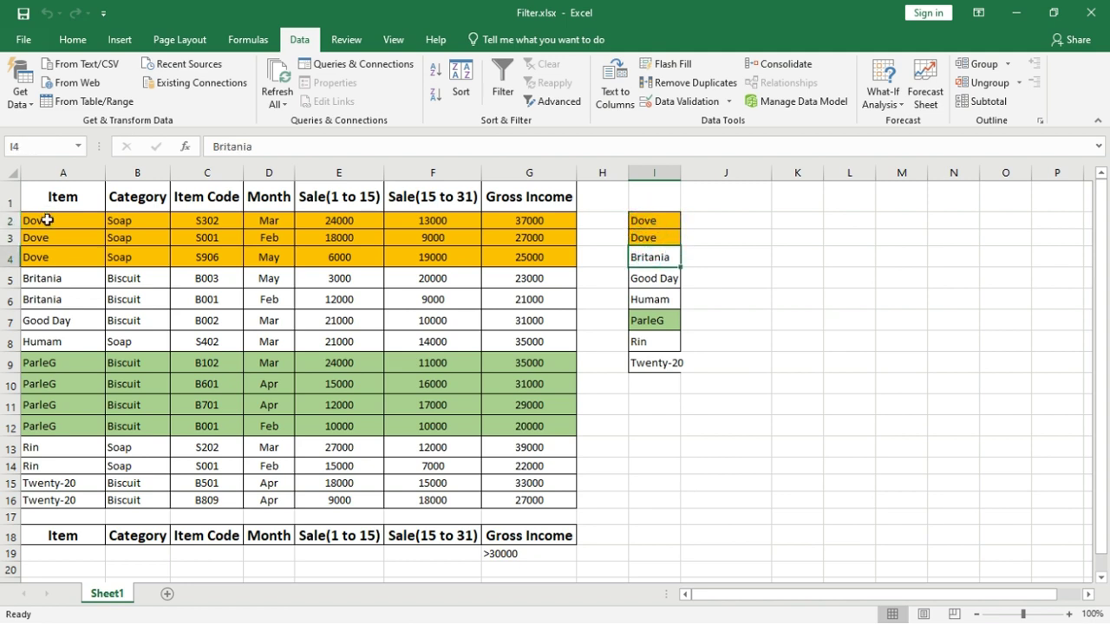
pyautogui.moveTo(47, 220); pyautogui.dragTo(49, 513)
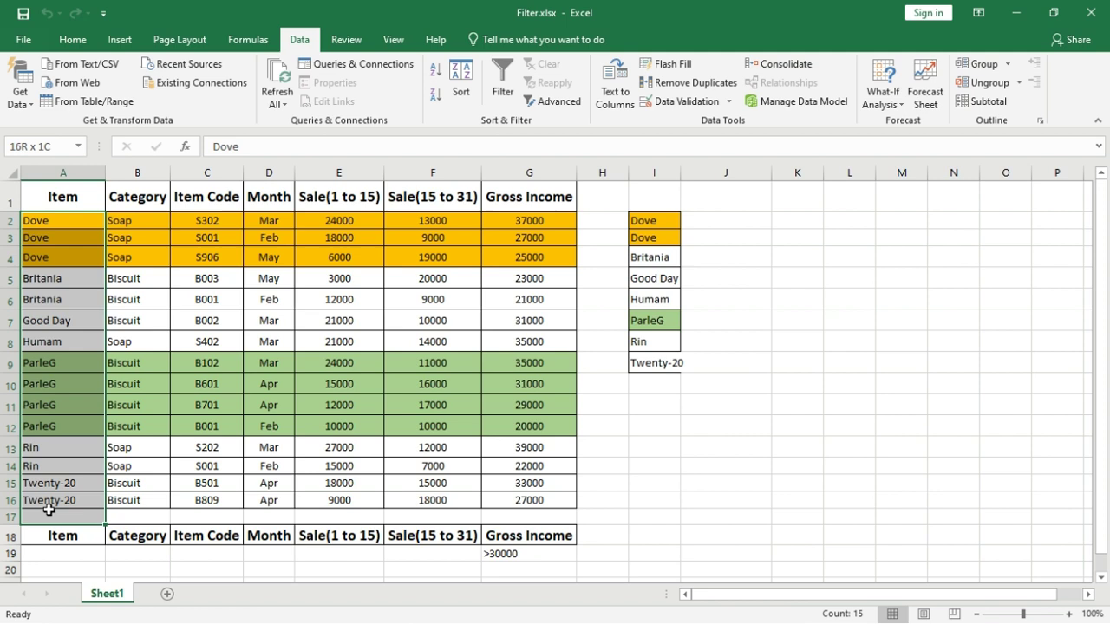
# Check the first item in A2 and the column header in A1 against the first extracted entry in I2.
pyautogui.click(54, 224)
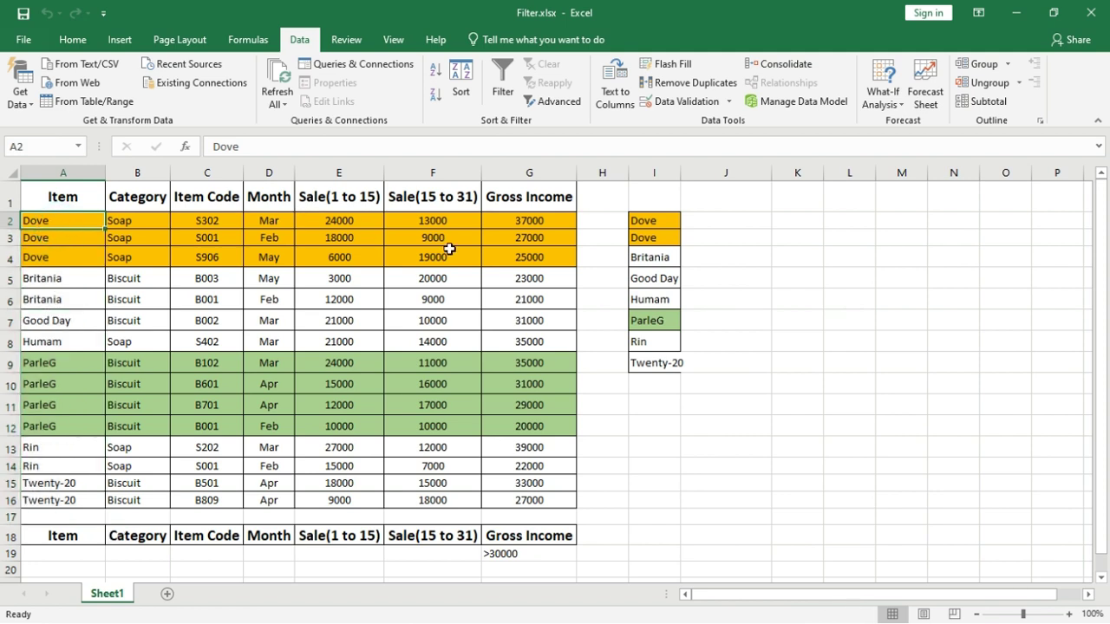
pyautogui.click(654, 221)
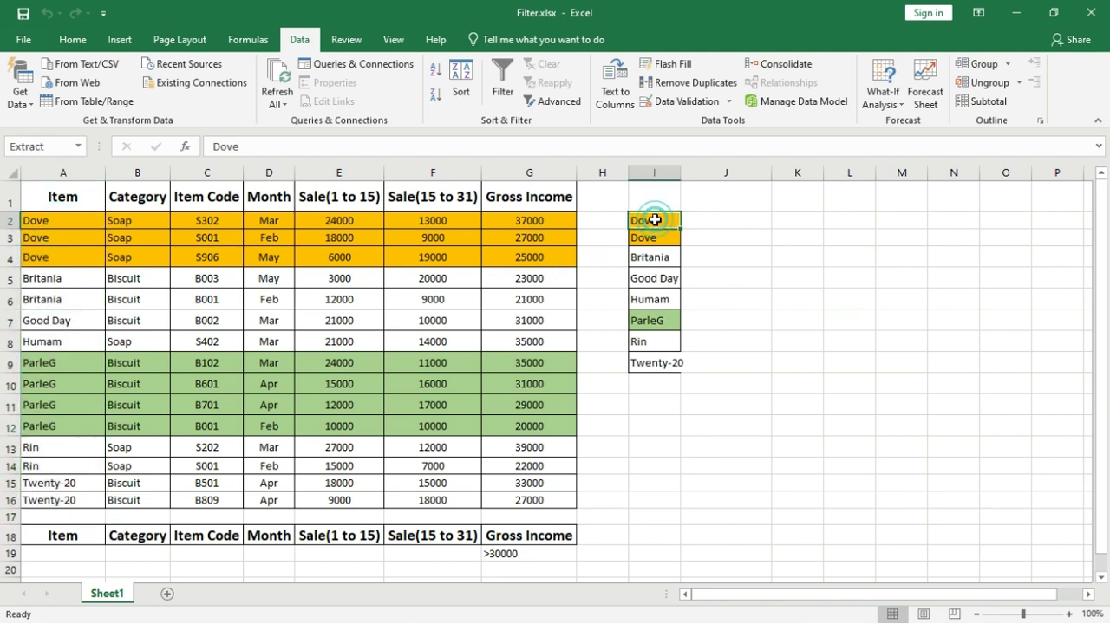
pyautogui.click(73, 196)
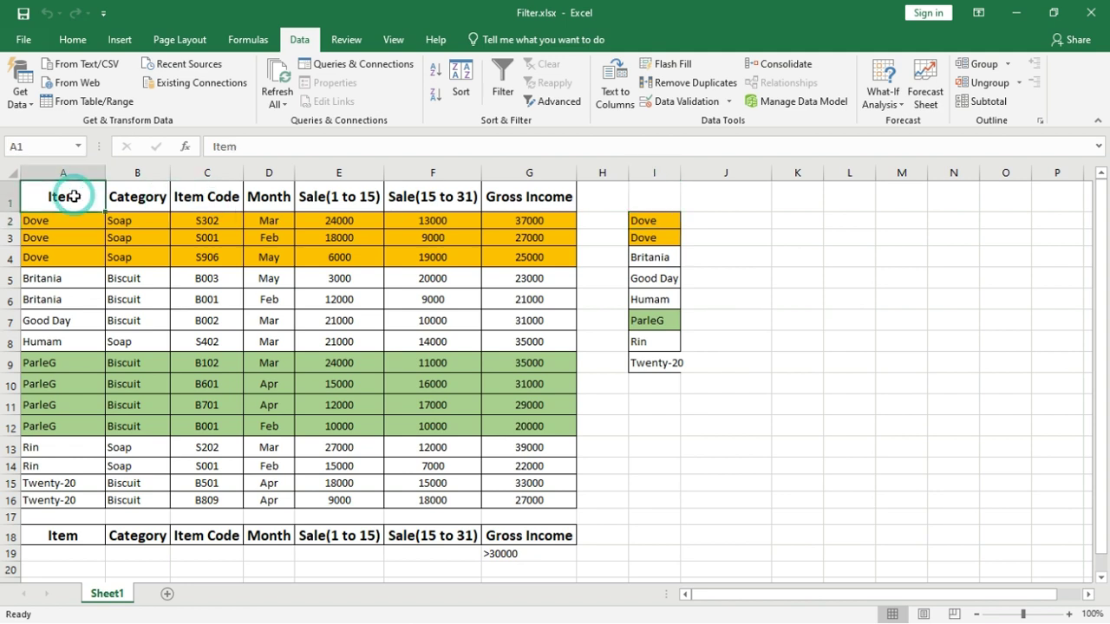
pyautogui.click(649, 219)
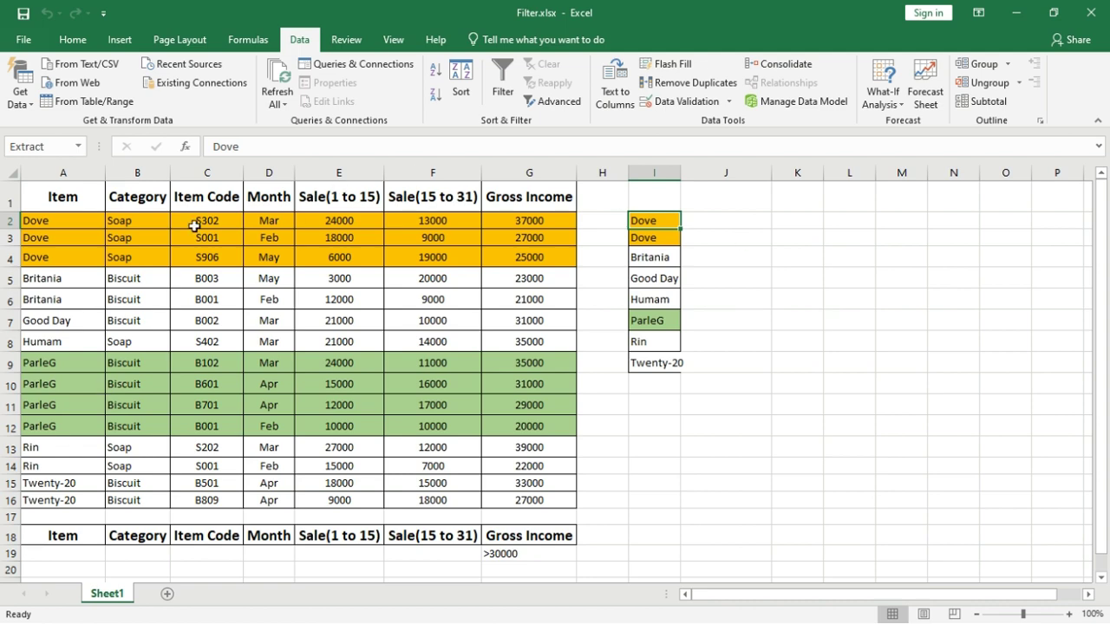
# Run an Advanced Filter on list range A1:A16, including the Item header, copying unique records only to cell K2.
pyautogui.click(555, 101)
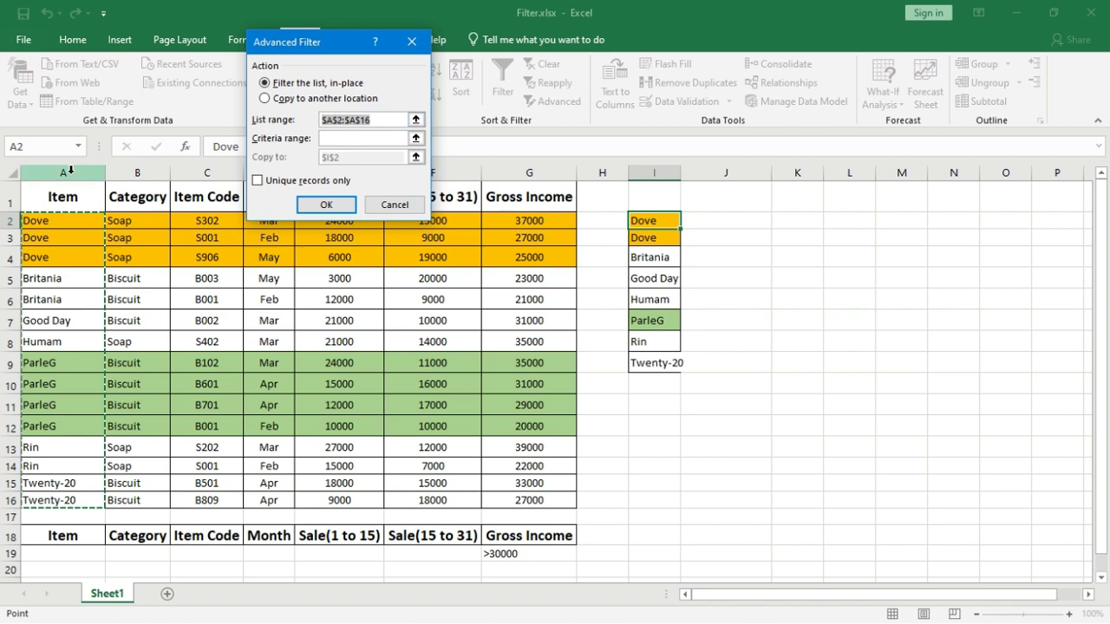
pyautogui.moveTo(70, 192); pyautogui.dragTo(75, 499)
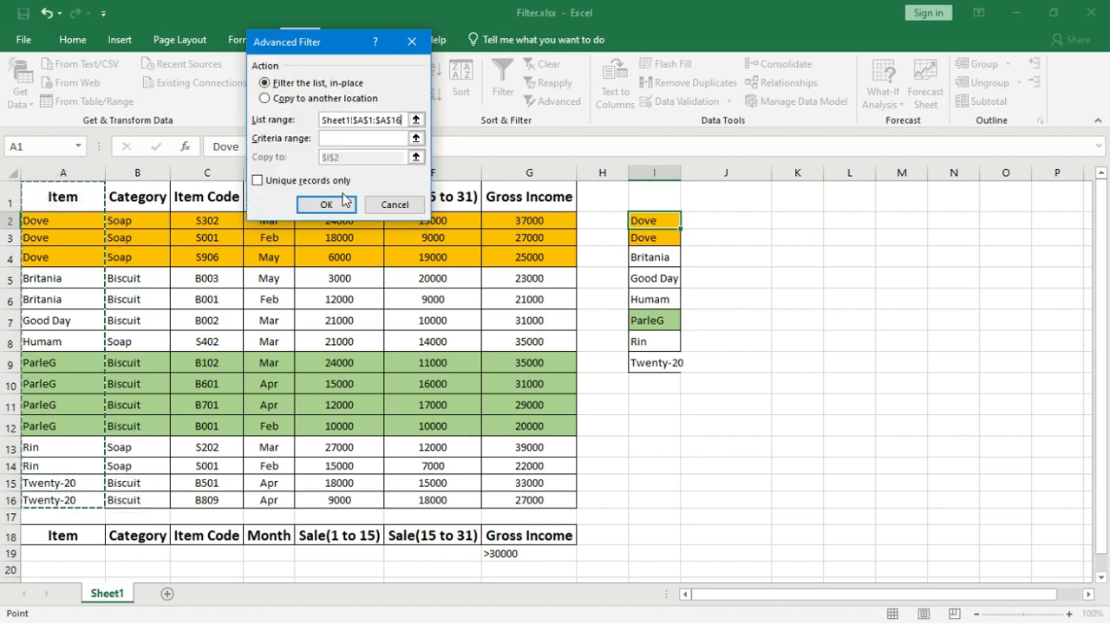
pyautogui.click(274, 97)
pyautogui.click(371, 157)
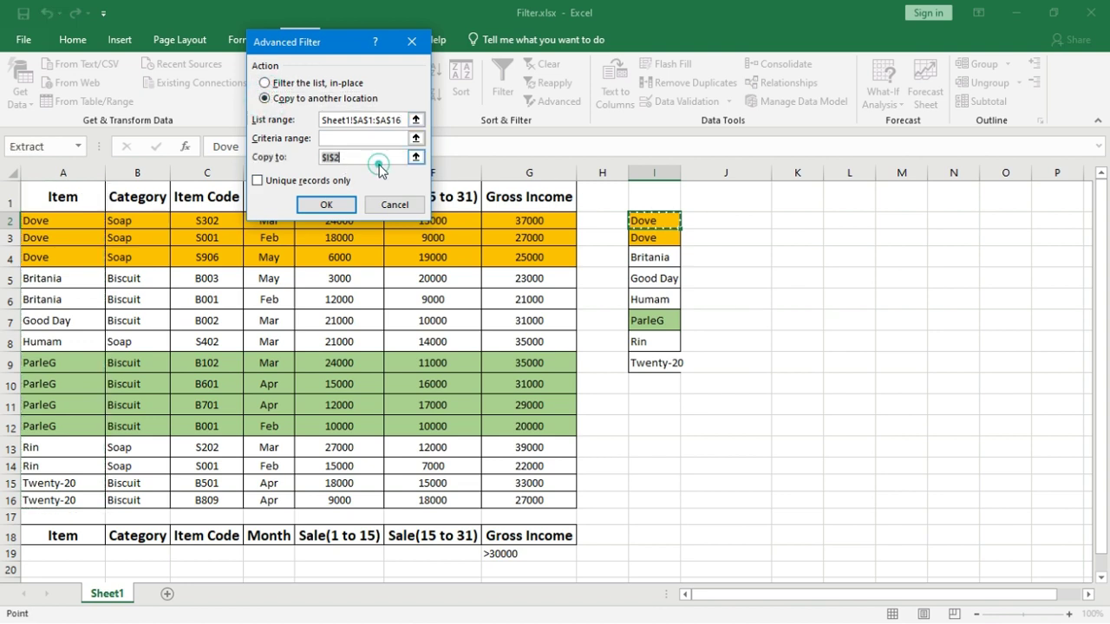
pyautogui.click(810, 218)
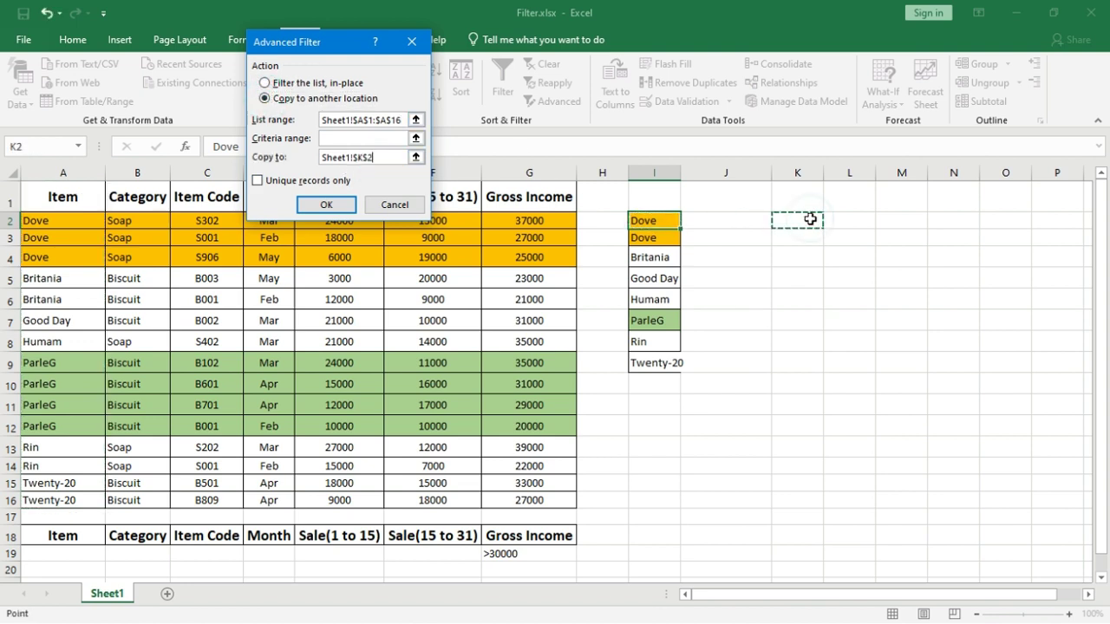
pyautogui.click(256, 180)
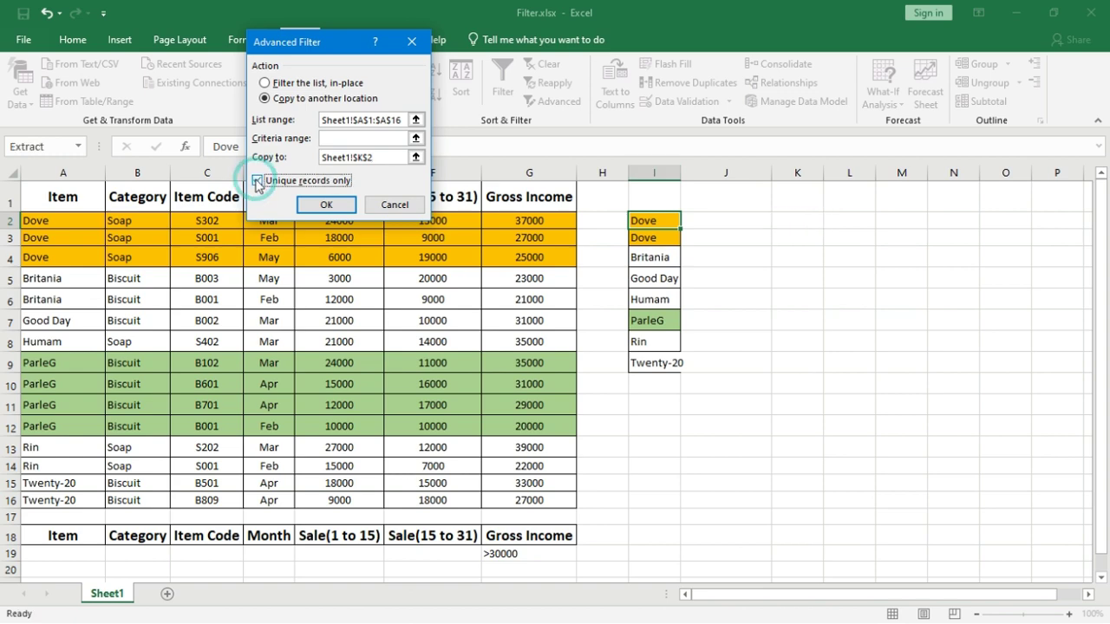
pyautogui.click(312, 204)
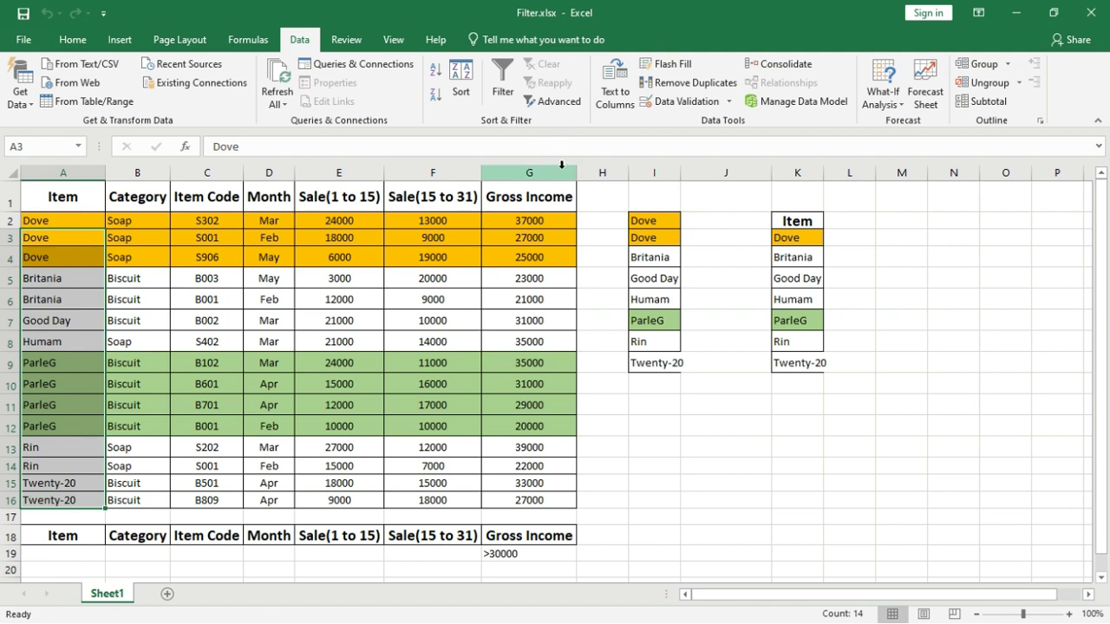
pyautogui.click(896, 389)
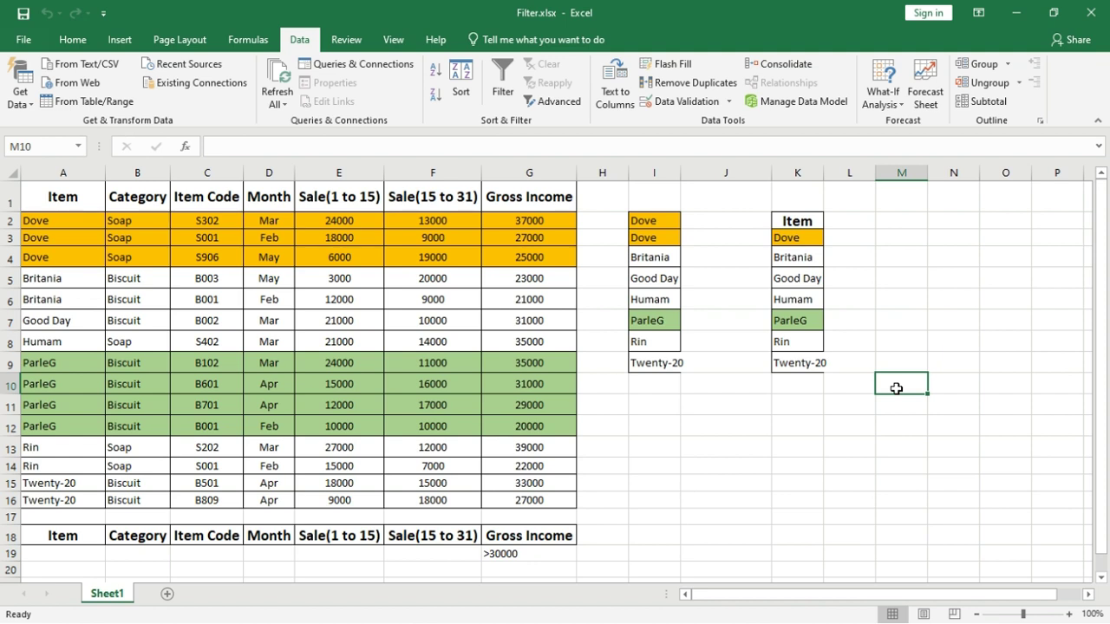
pyautogui.click(750, 422)
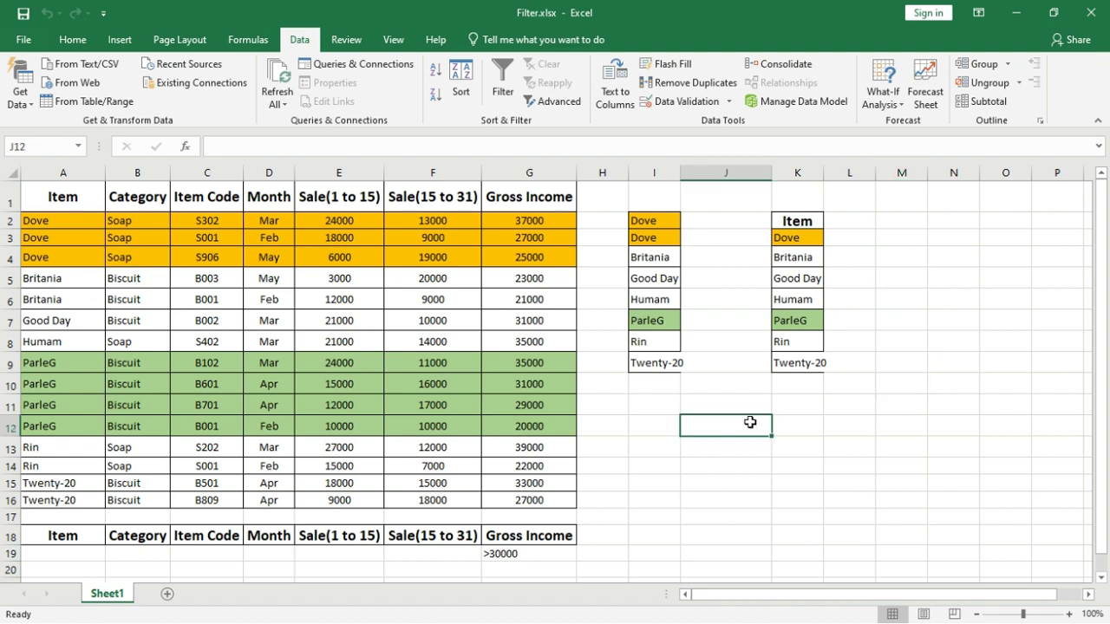